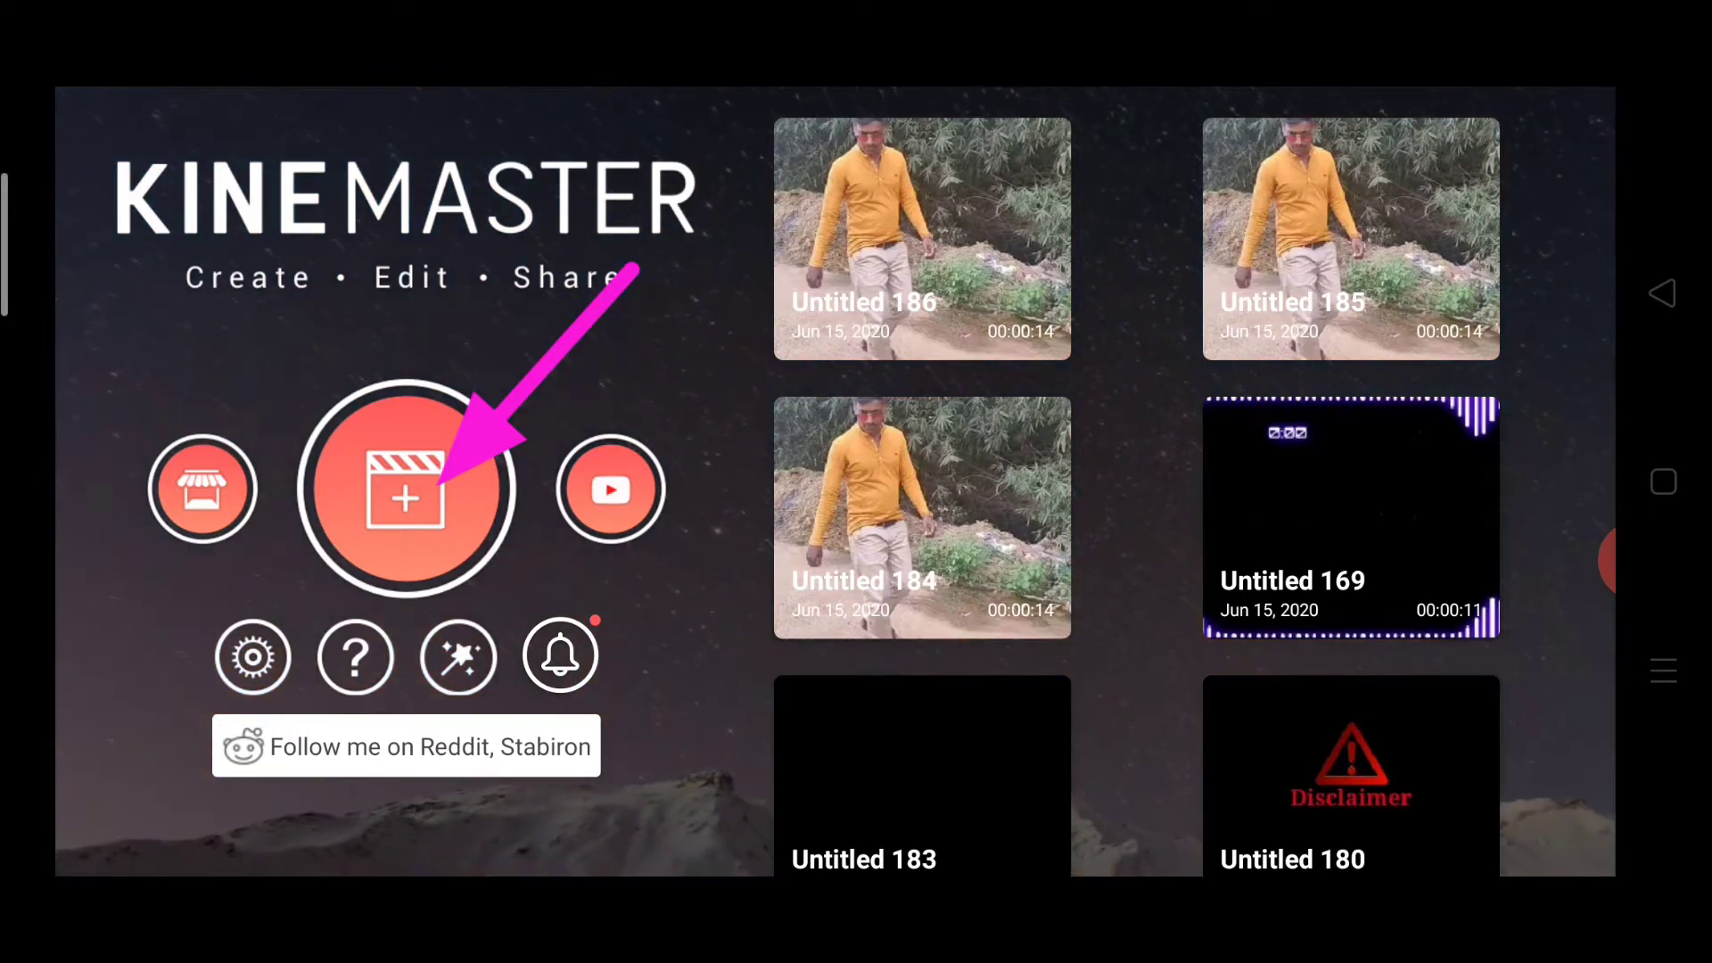
Step: Create a new 9:16 project and add the walking-man video from Media
click(405, 489)
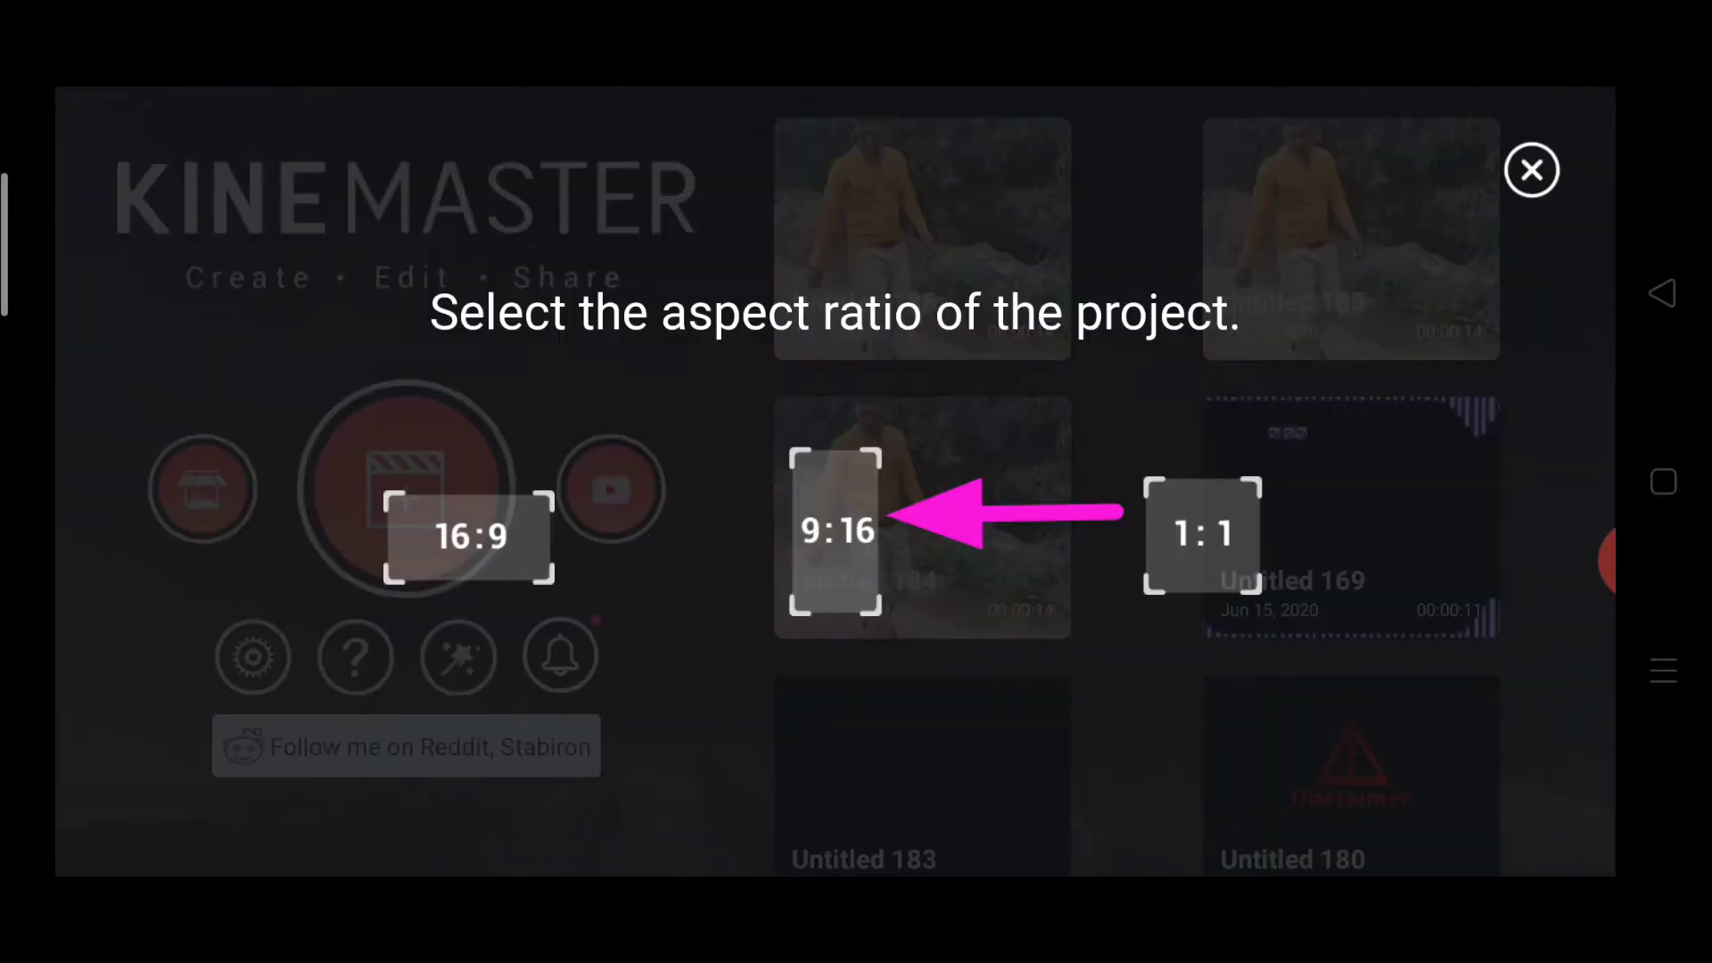
click(837, 533)
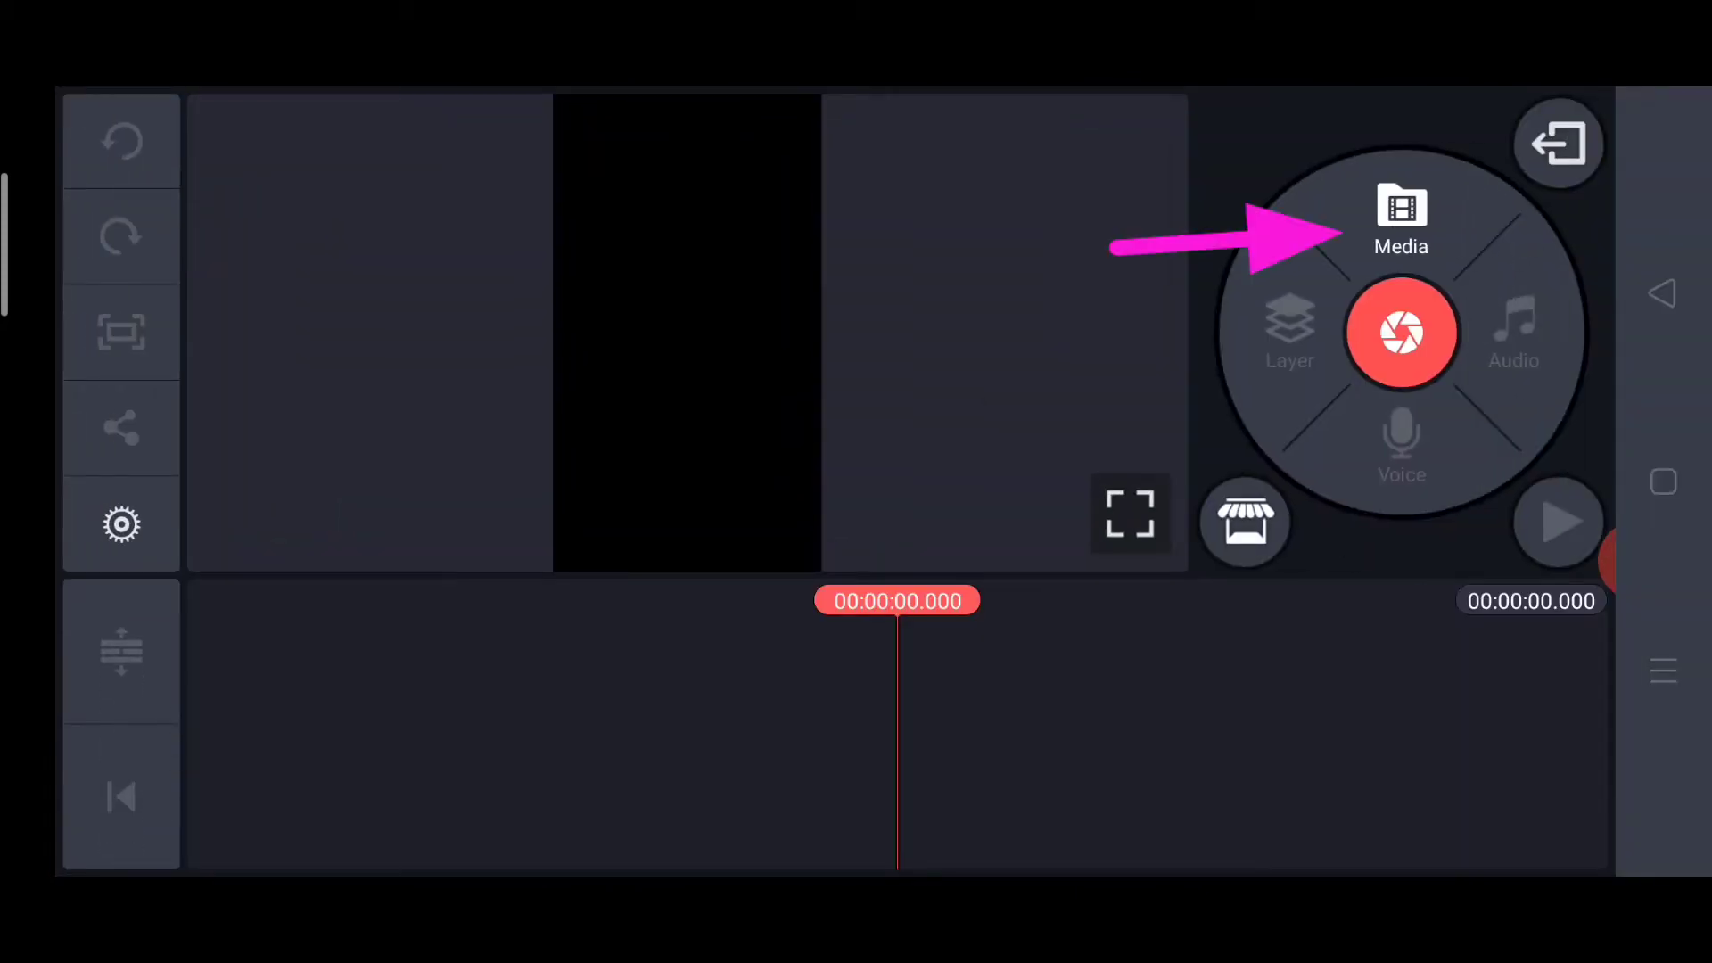
click(1402, 221)
click(1464, 280)
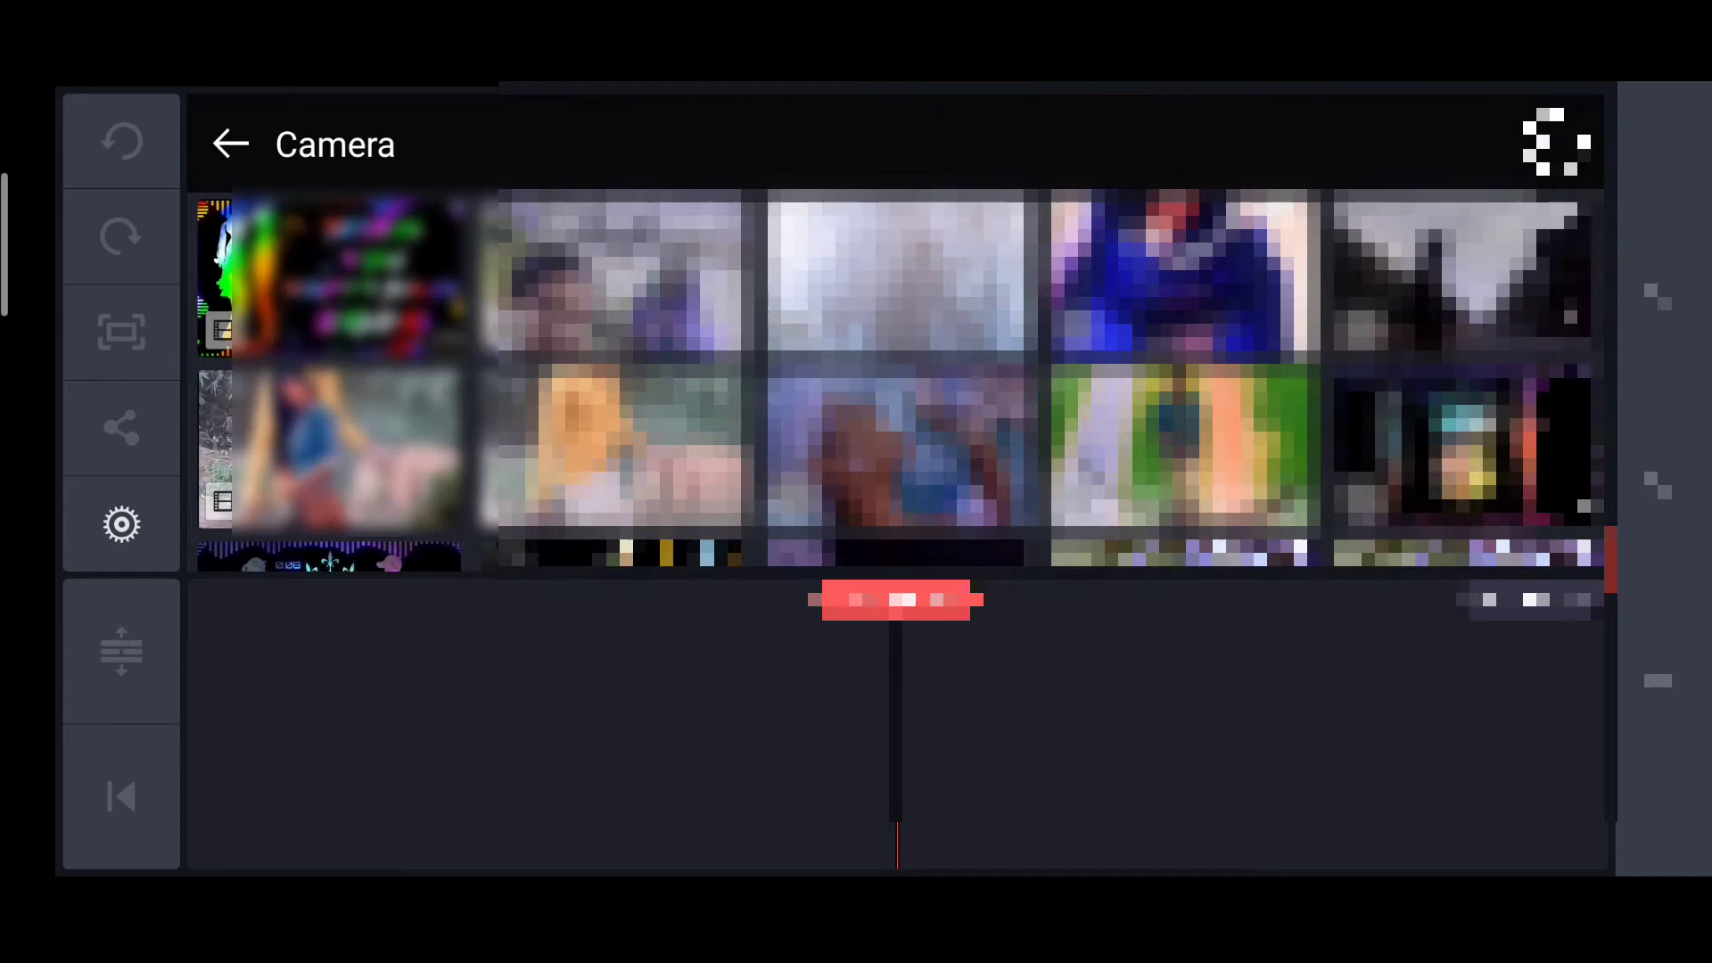
click(1553, 145)
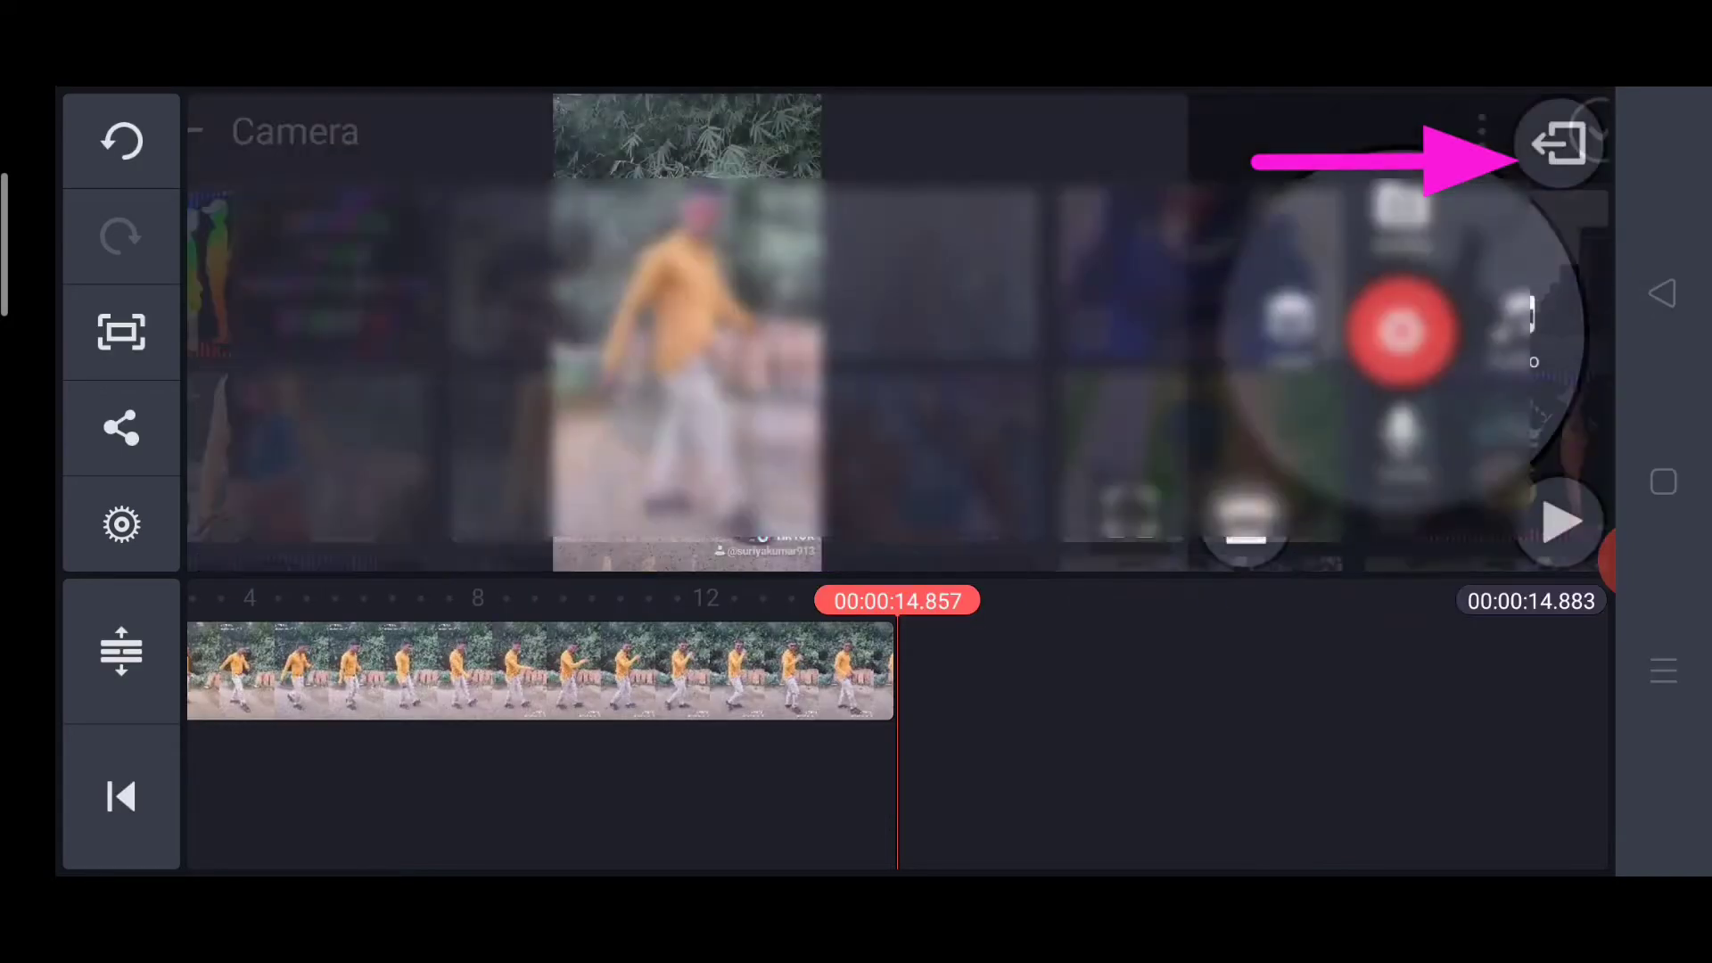
click(120, 798)
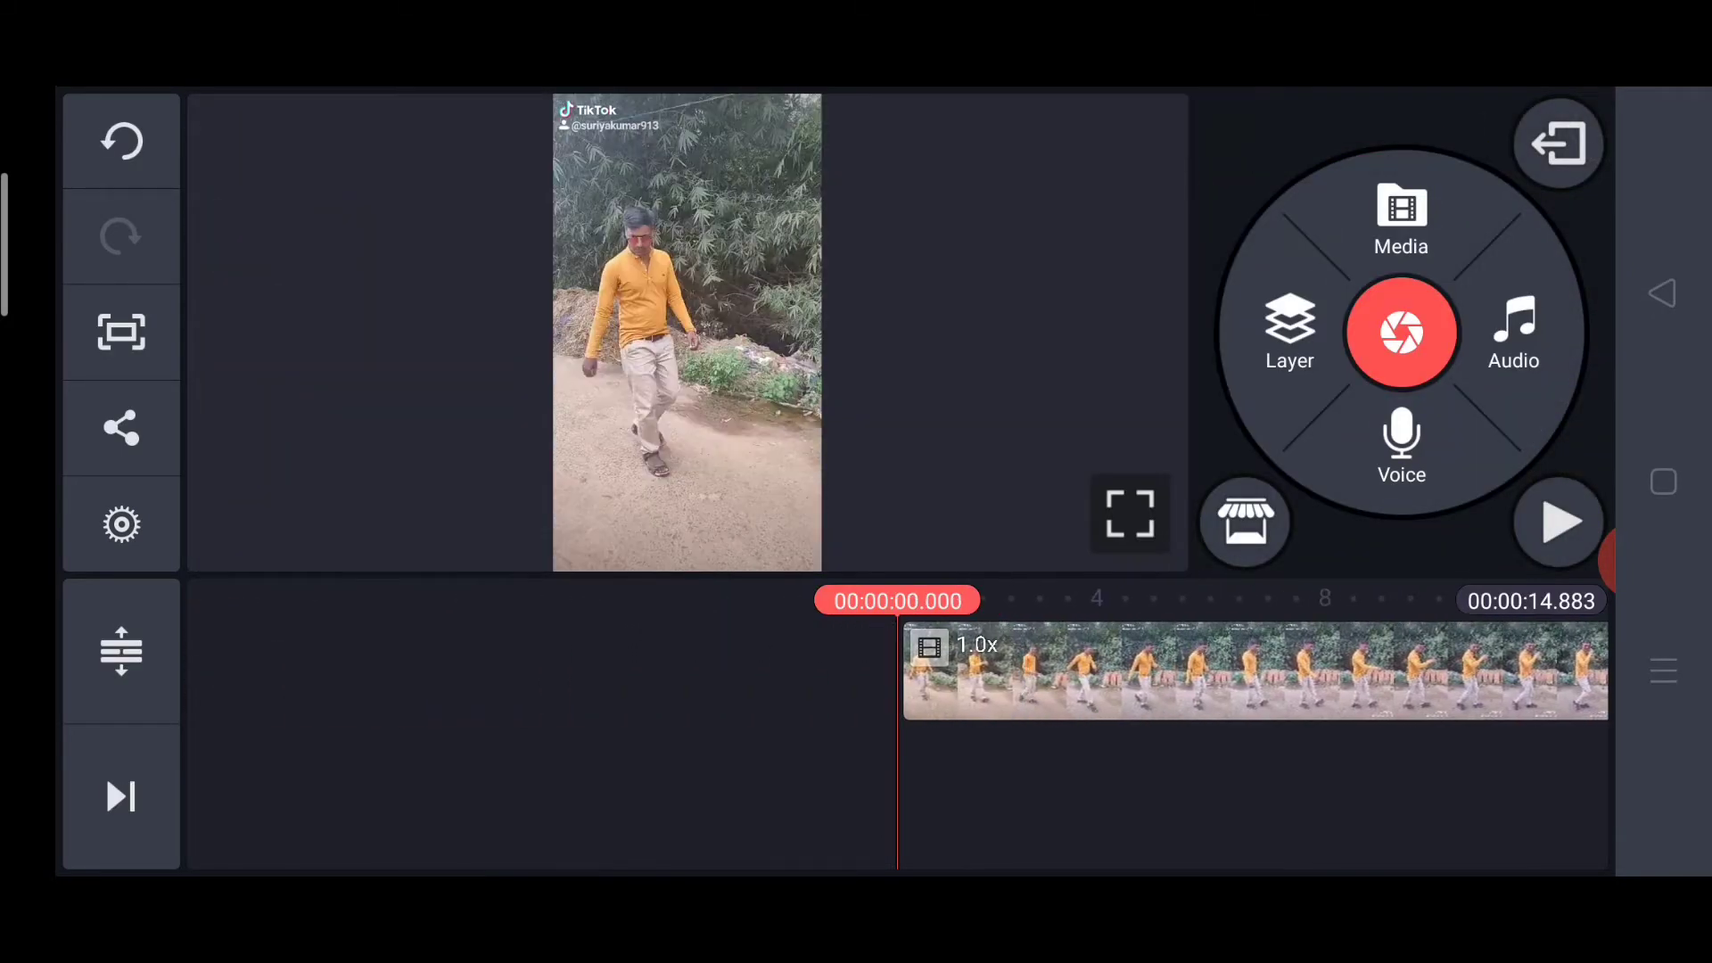
Step: Duplicate the walking-man clip as a layer so a copy sits on its own overlay track
drag(1203, 676, 776, 676)
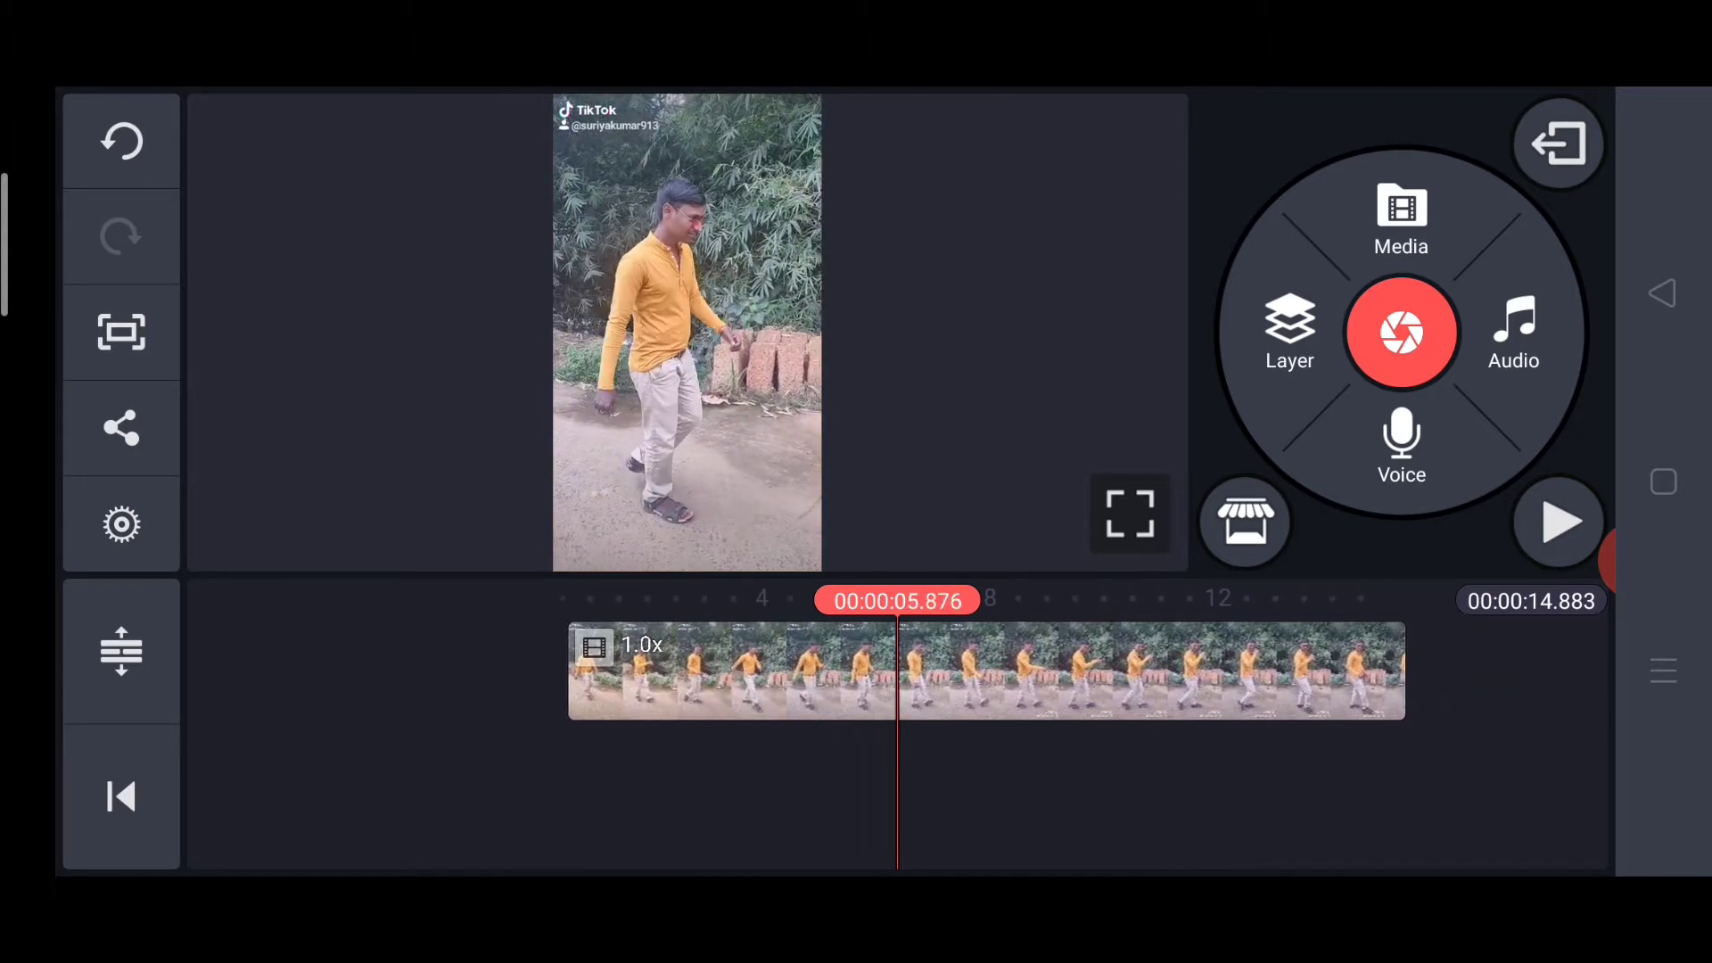
drag(669, 676, 1098, 675)
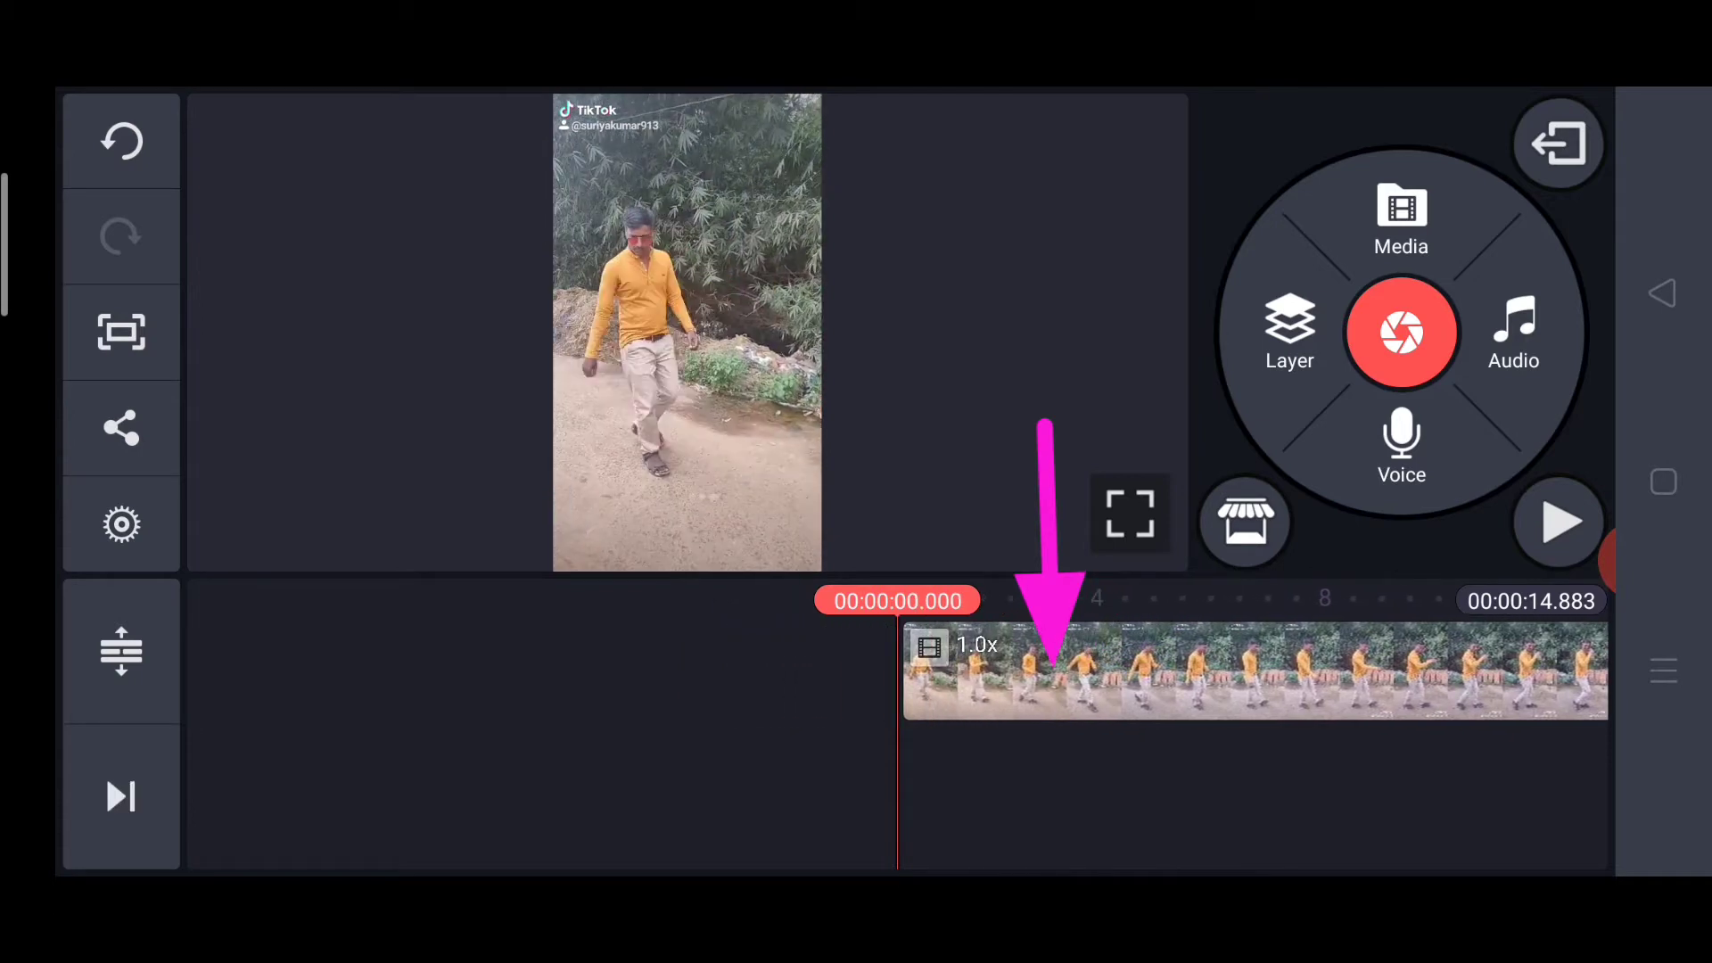
click(1057, 675)
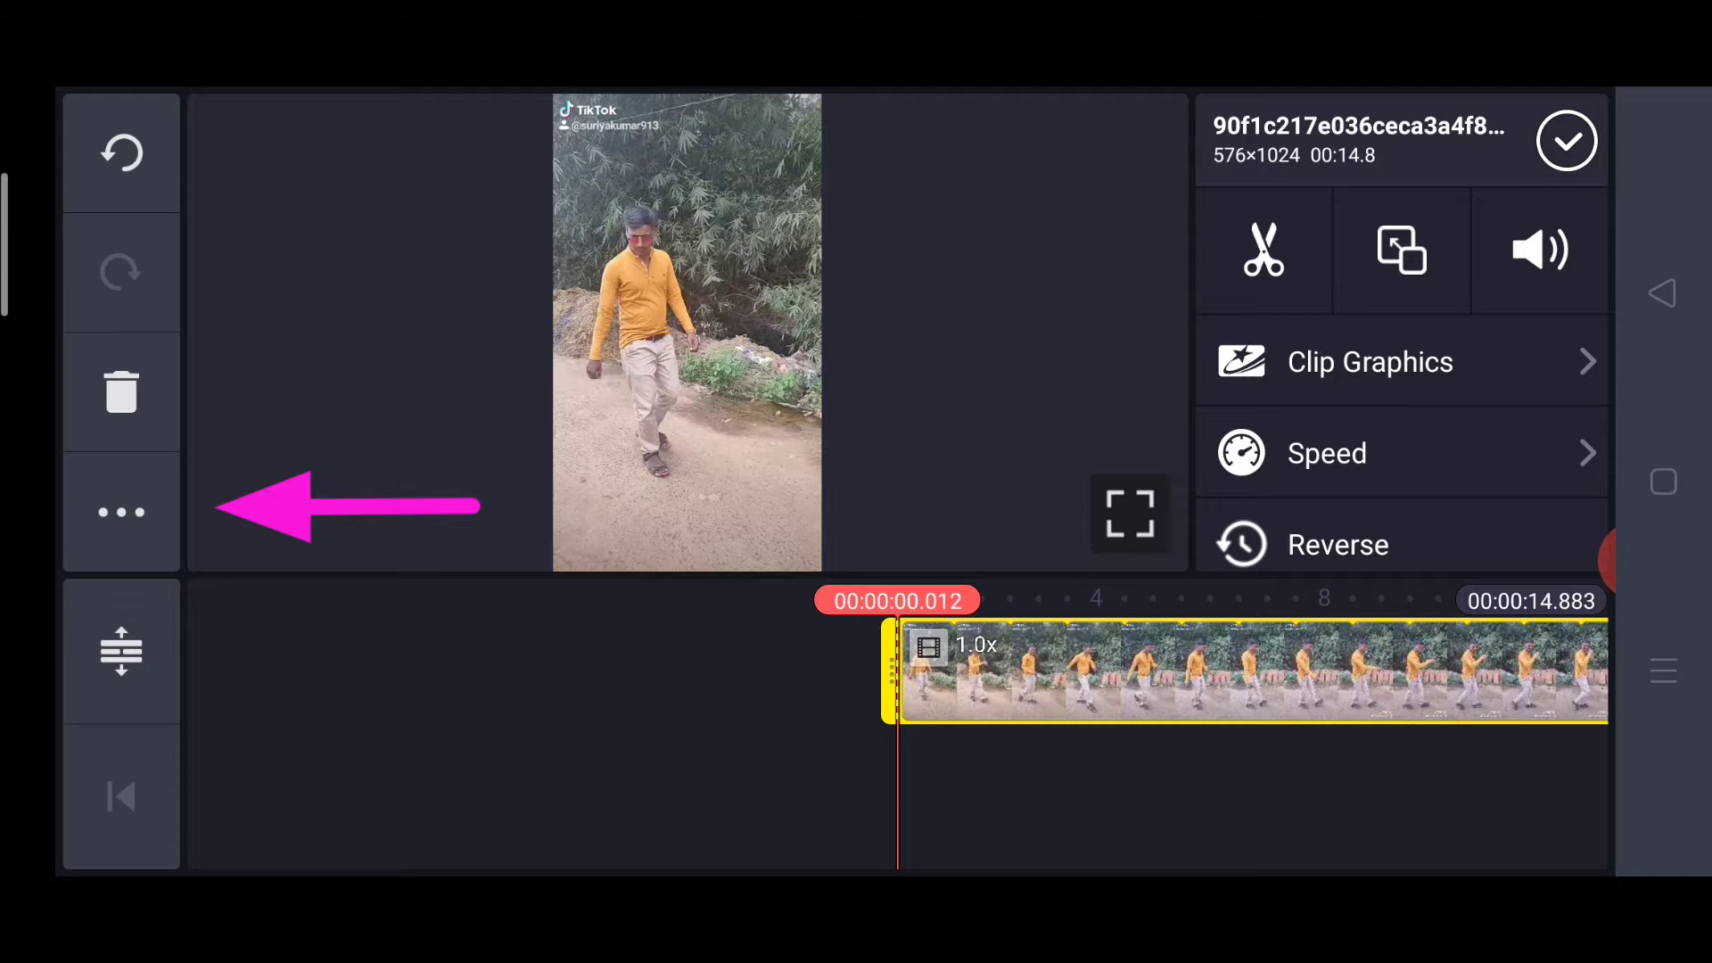
click(122, 513)
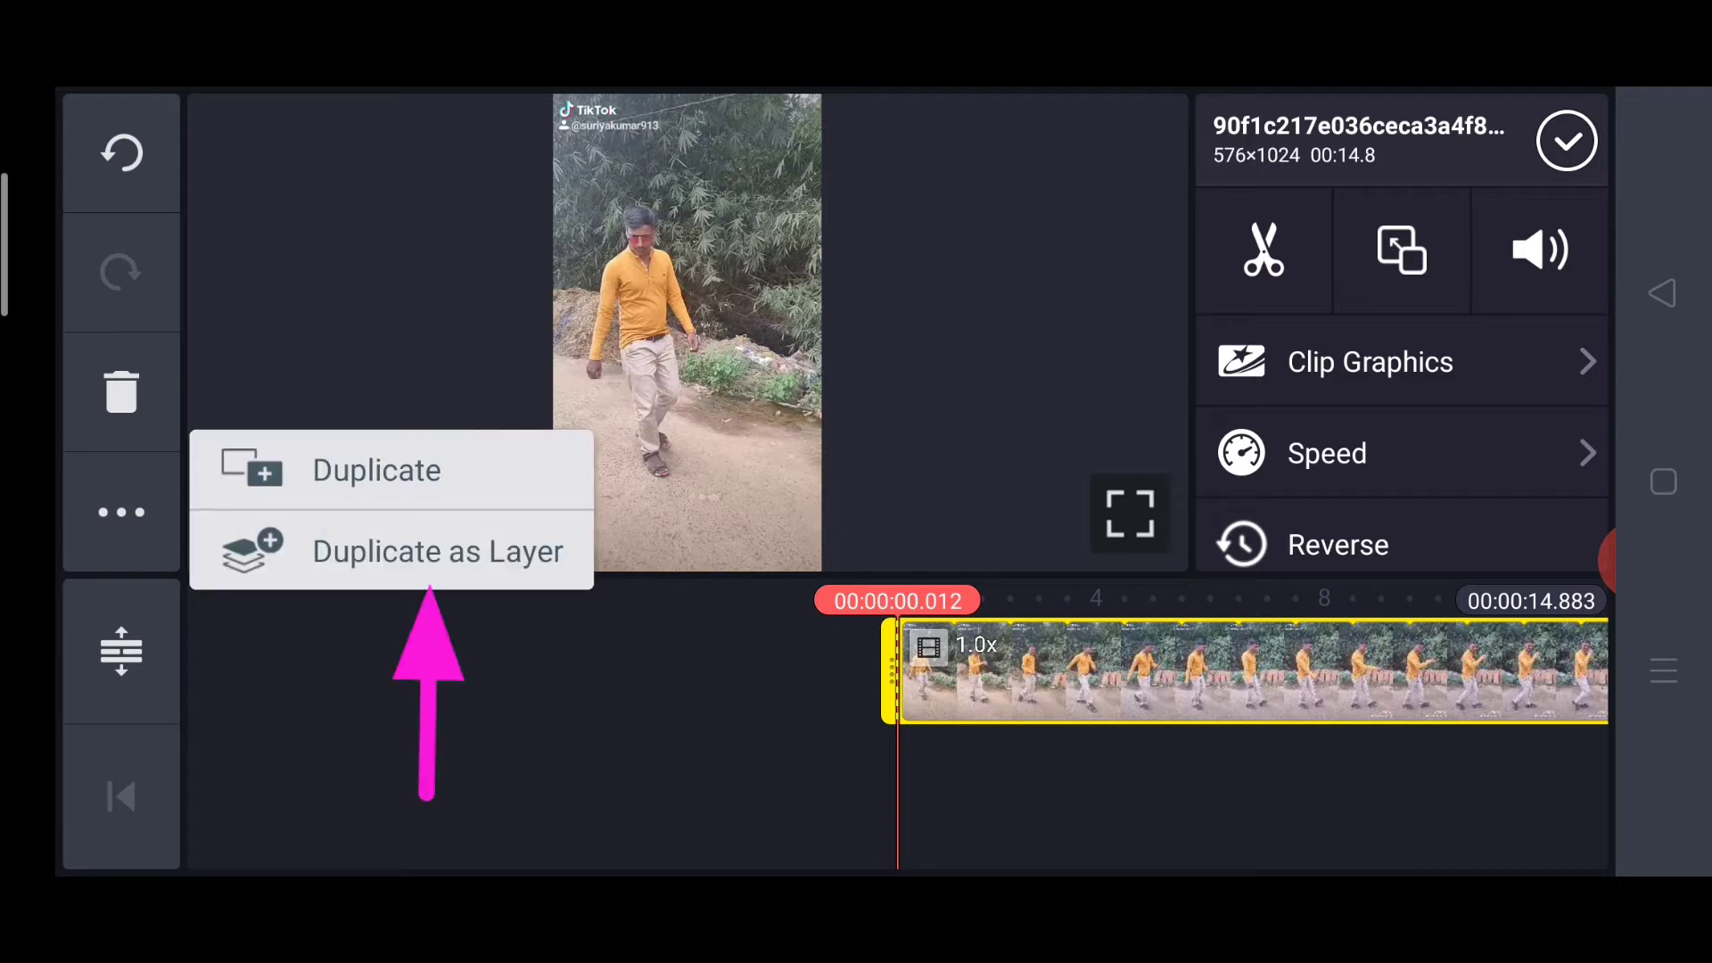
click(437, 551)
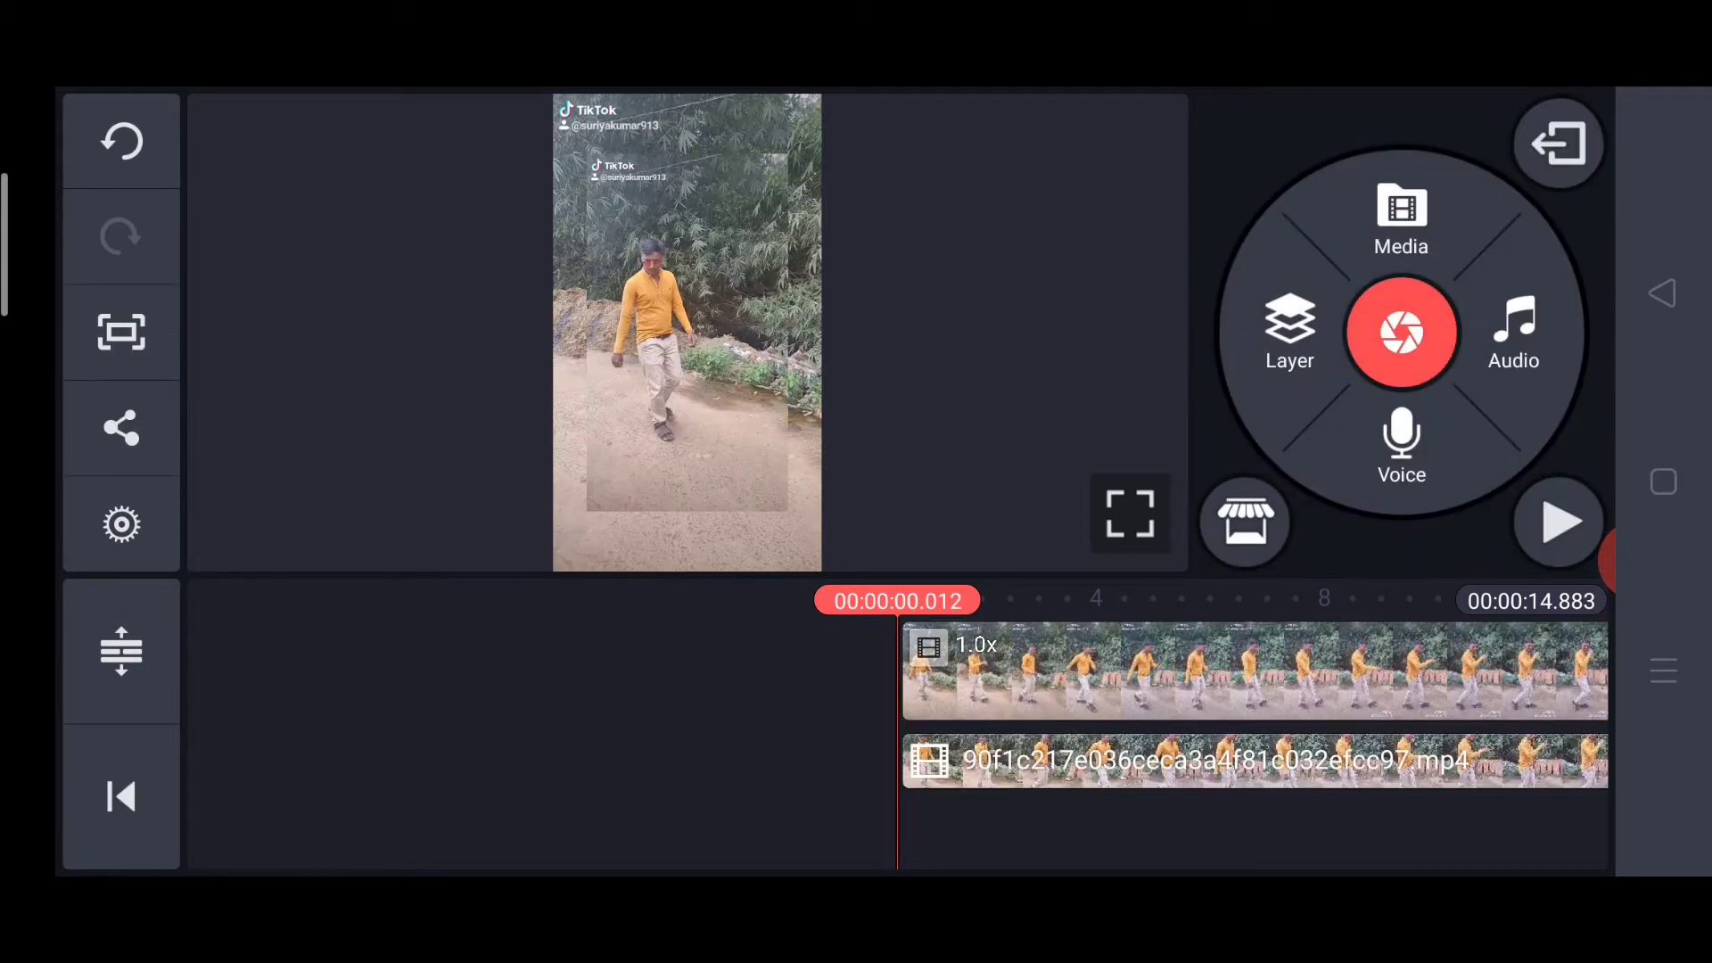
drag(1205, 830, 983, 829)
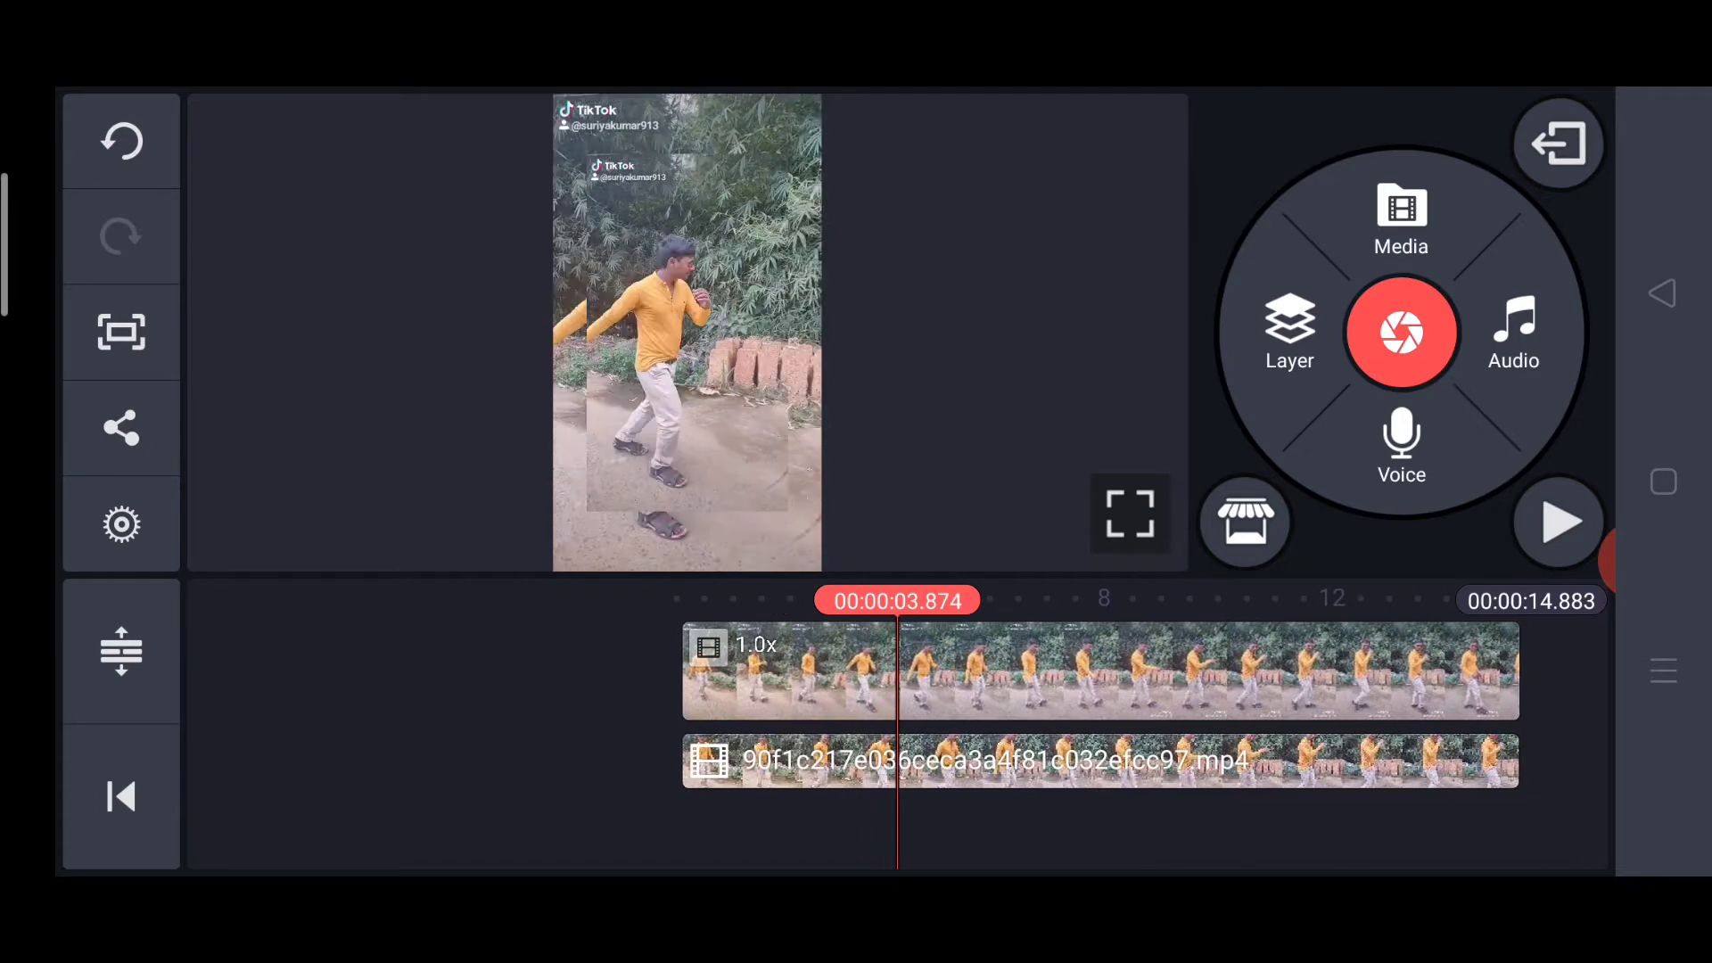
click(120, 798)
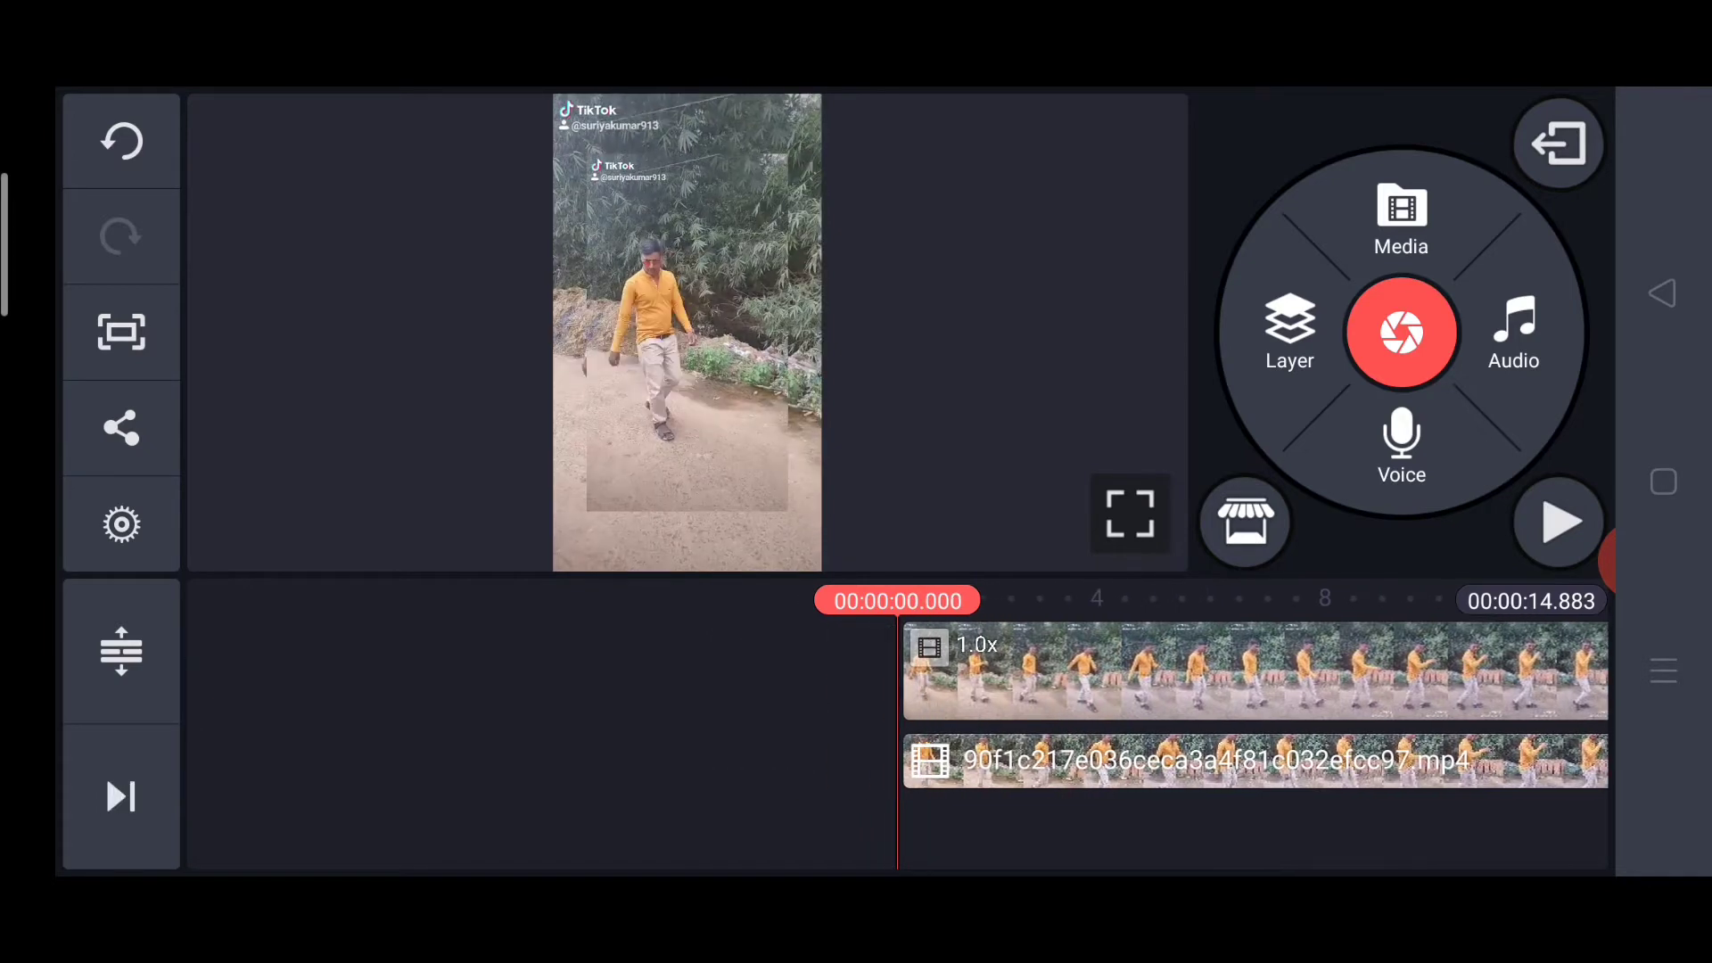
Step: Drag the overlay layer down to the frame's bottom edge, leaving only a thin top strip visible
click(1137, 761)
drag(686, 336, 676, 697)
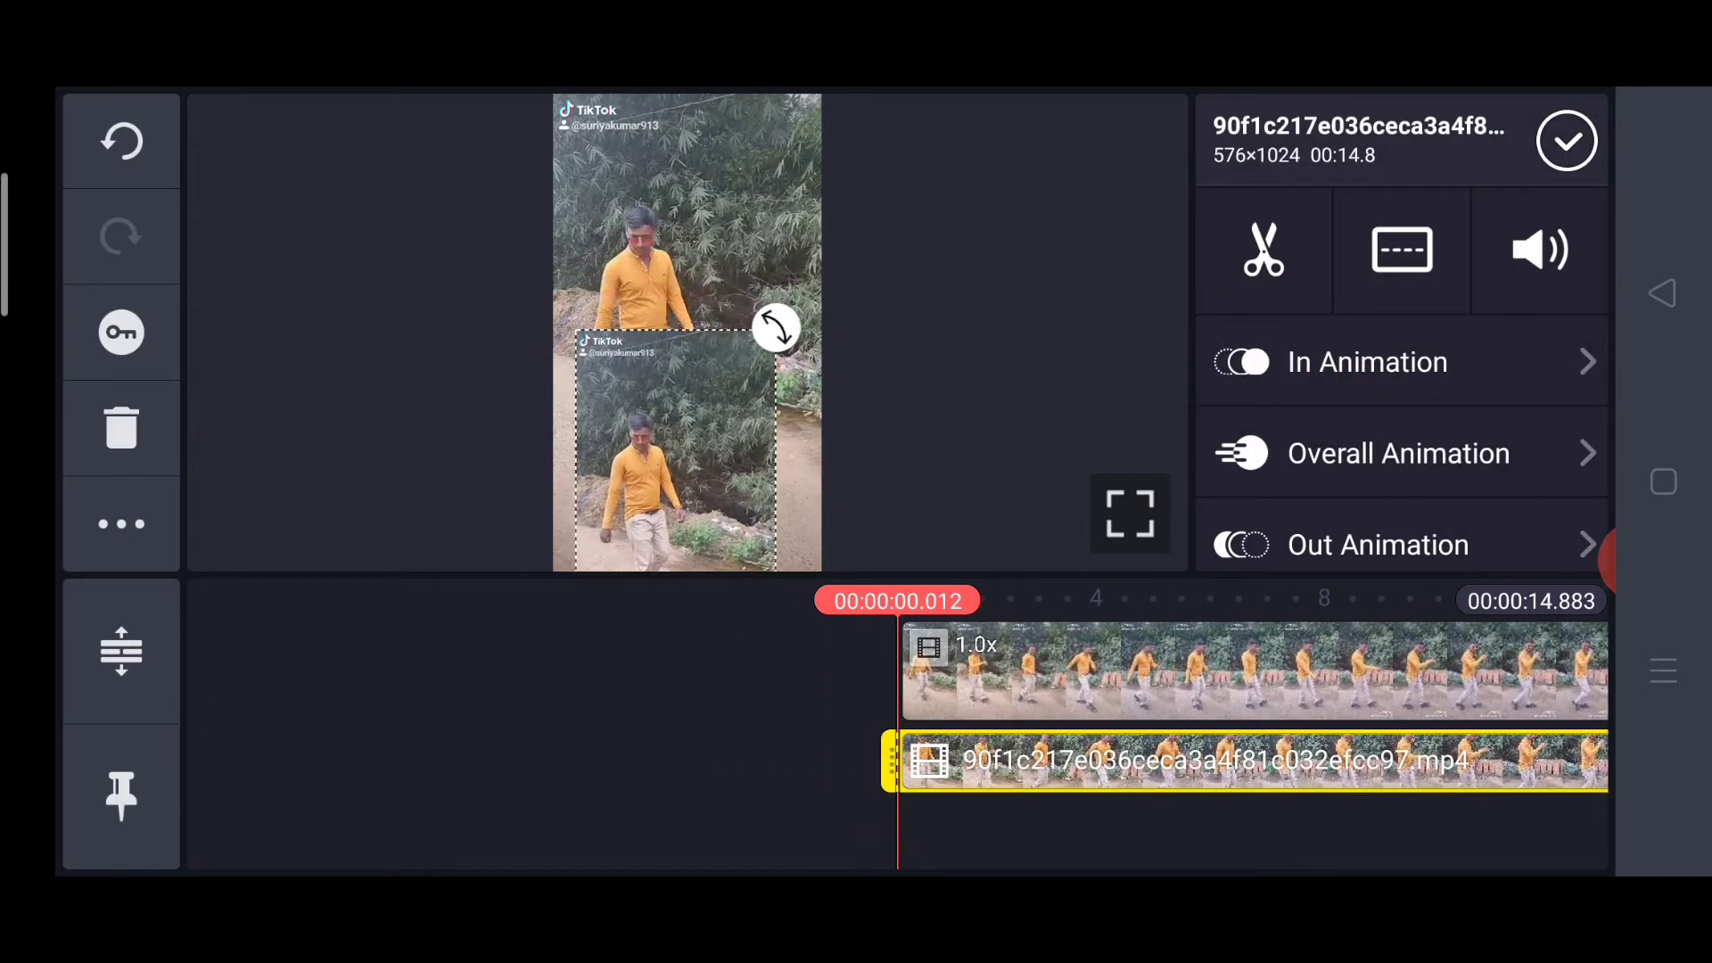
drag(675, 546, 675, 549)
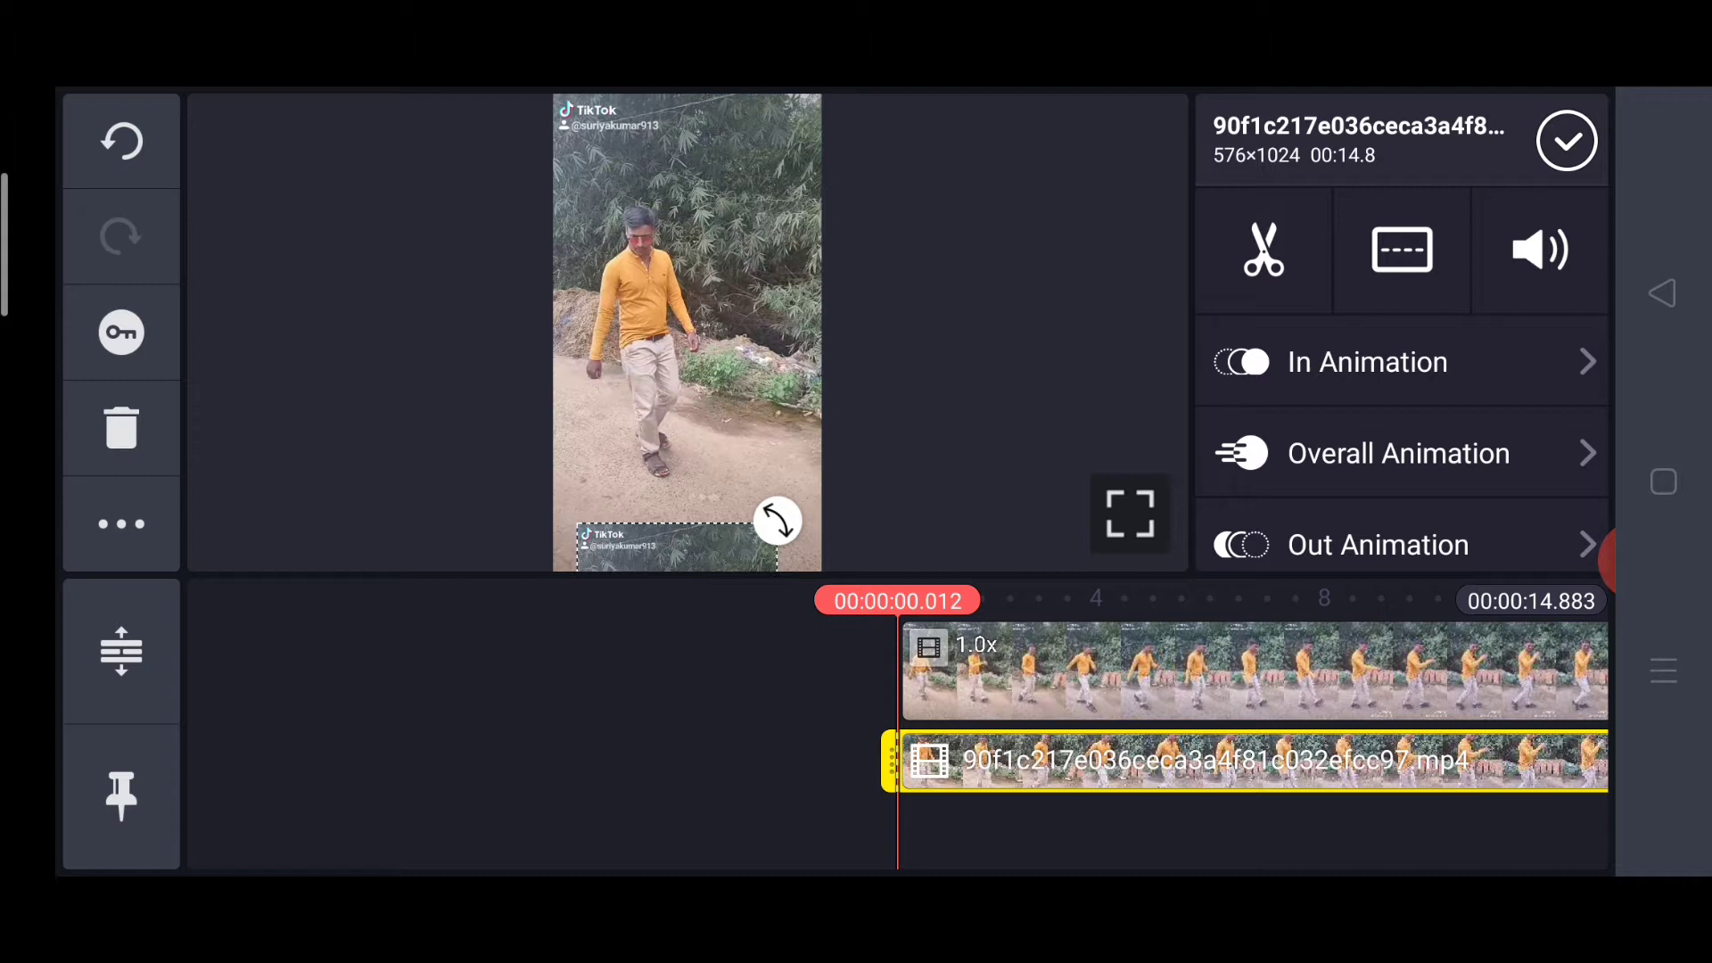
click(1567, 141)
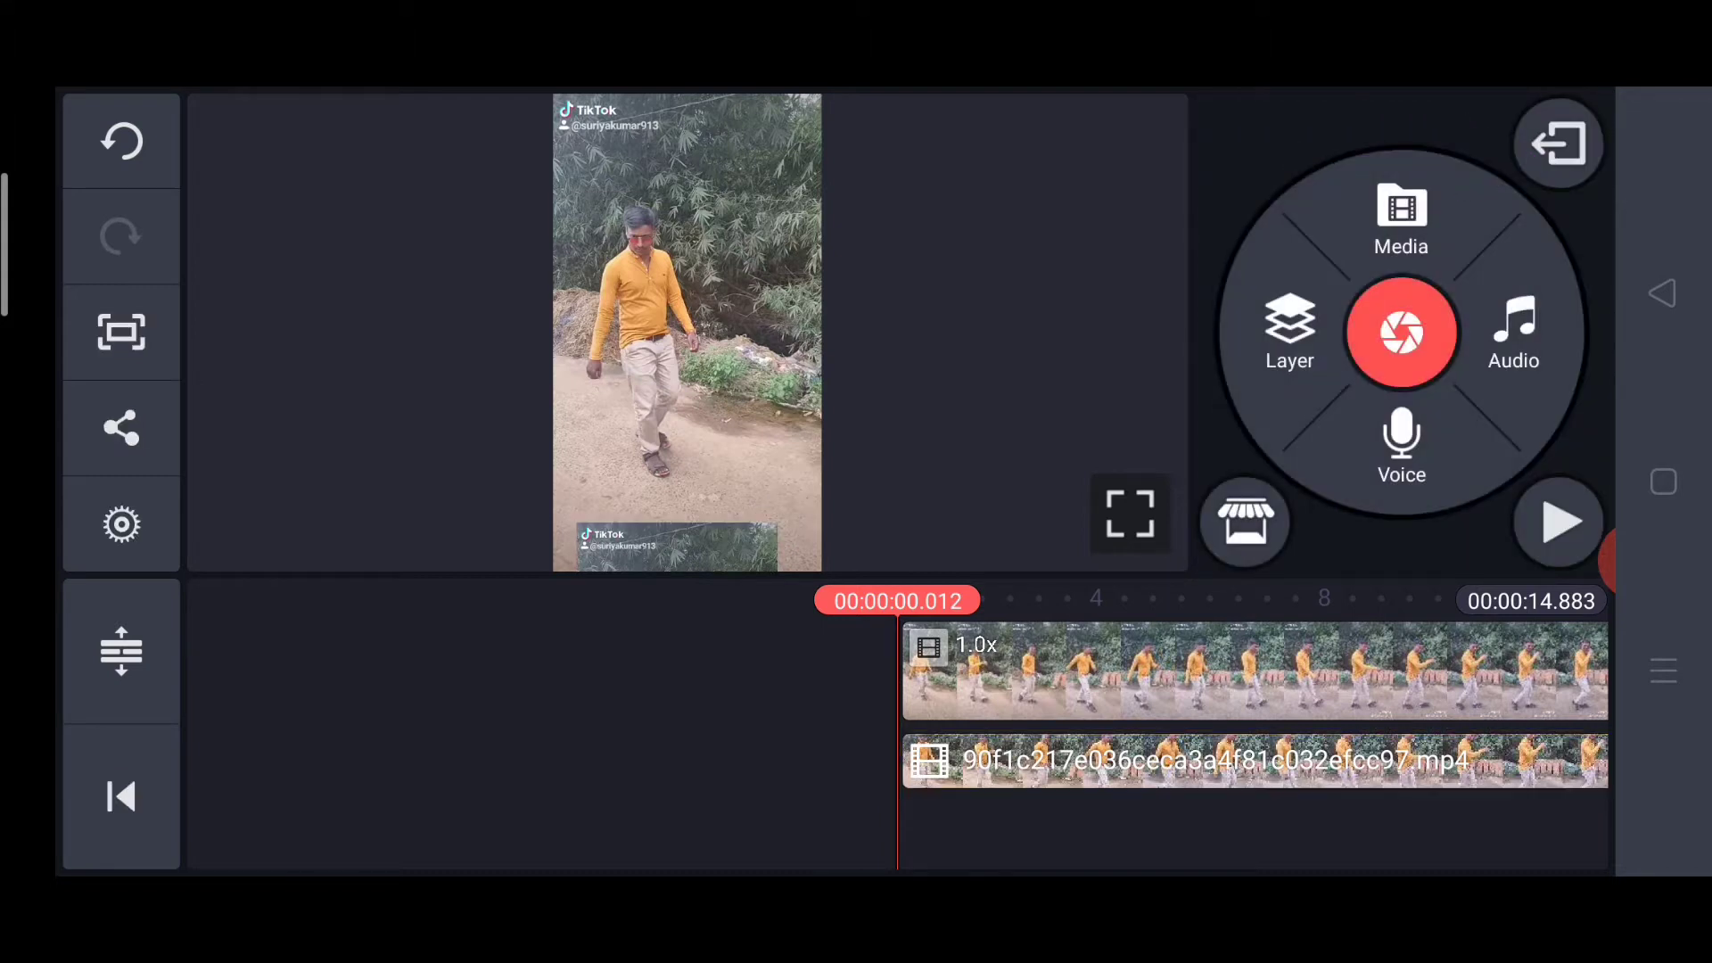
drag(1257, 675, 1105, 676)
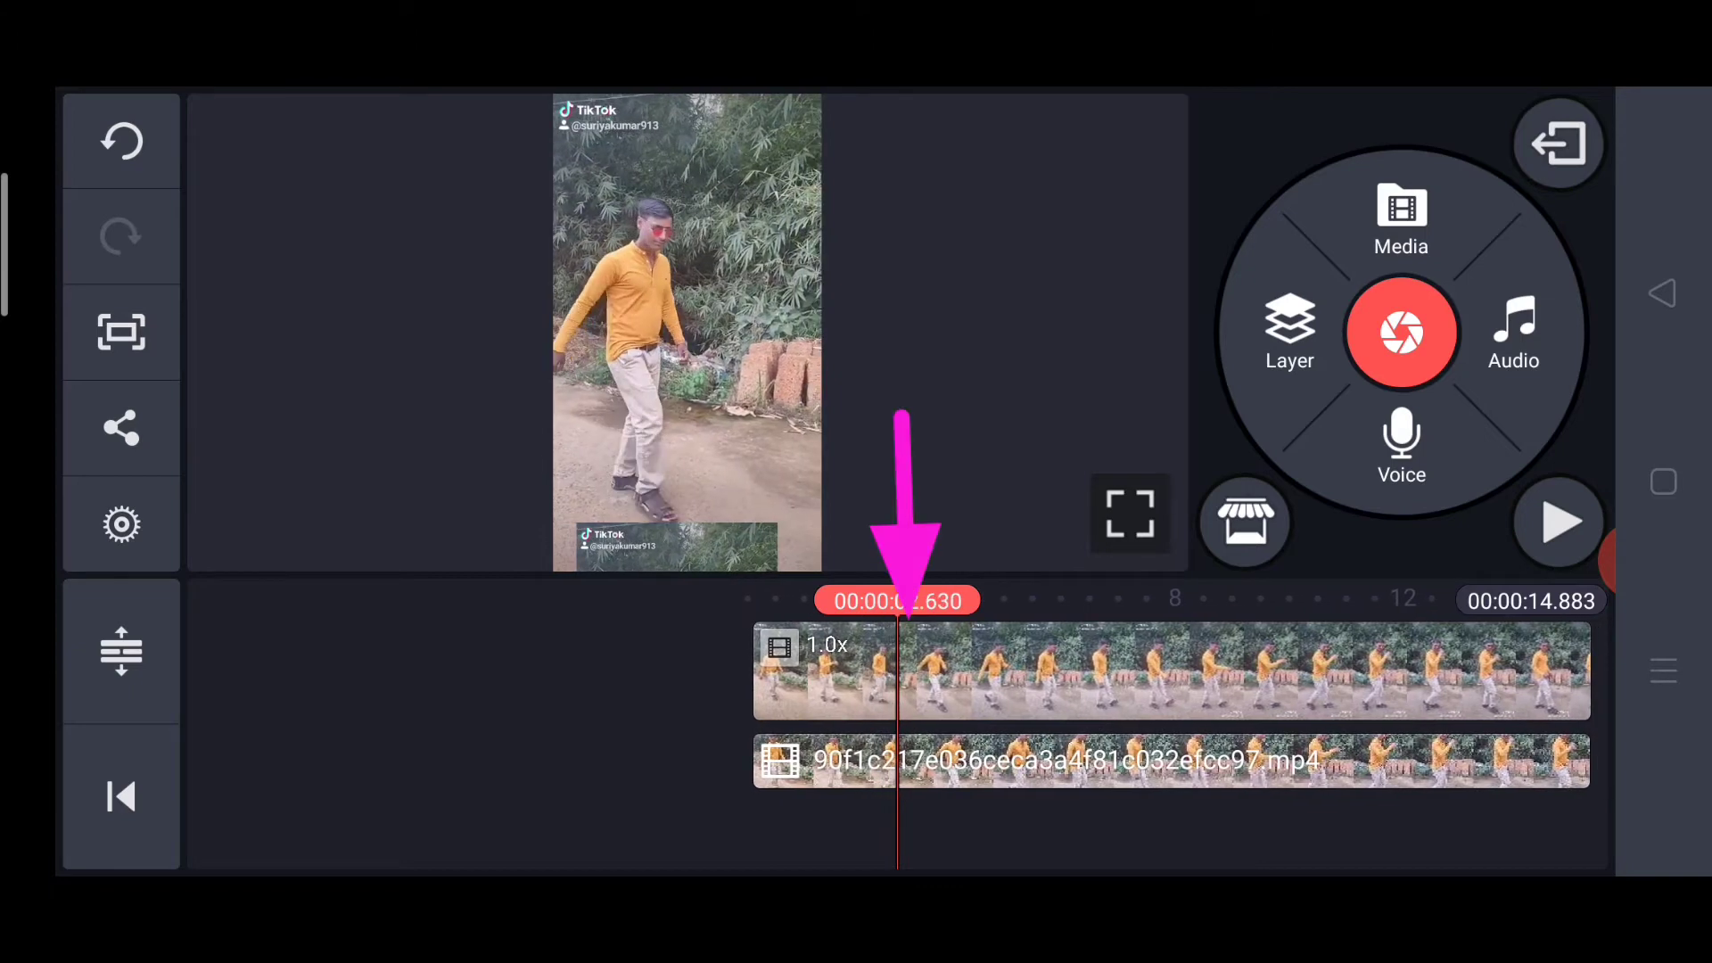
Step: Split the main walking-man clip at four successive playhead positions along the timeline
click(1203, 675)
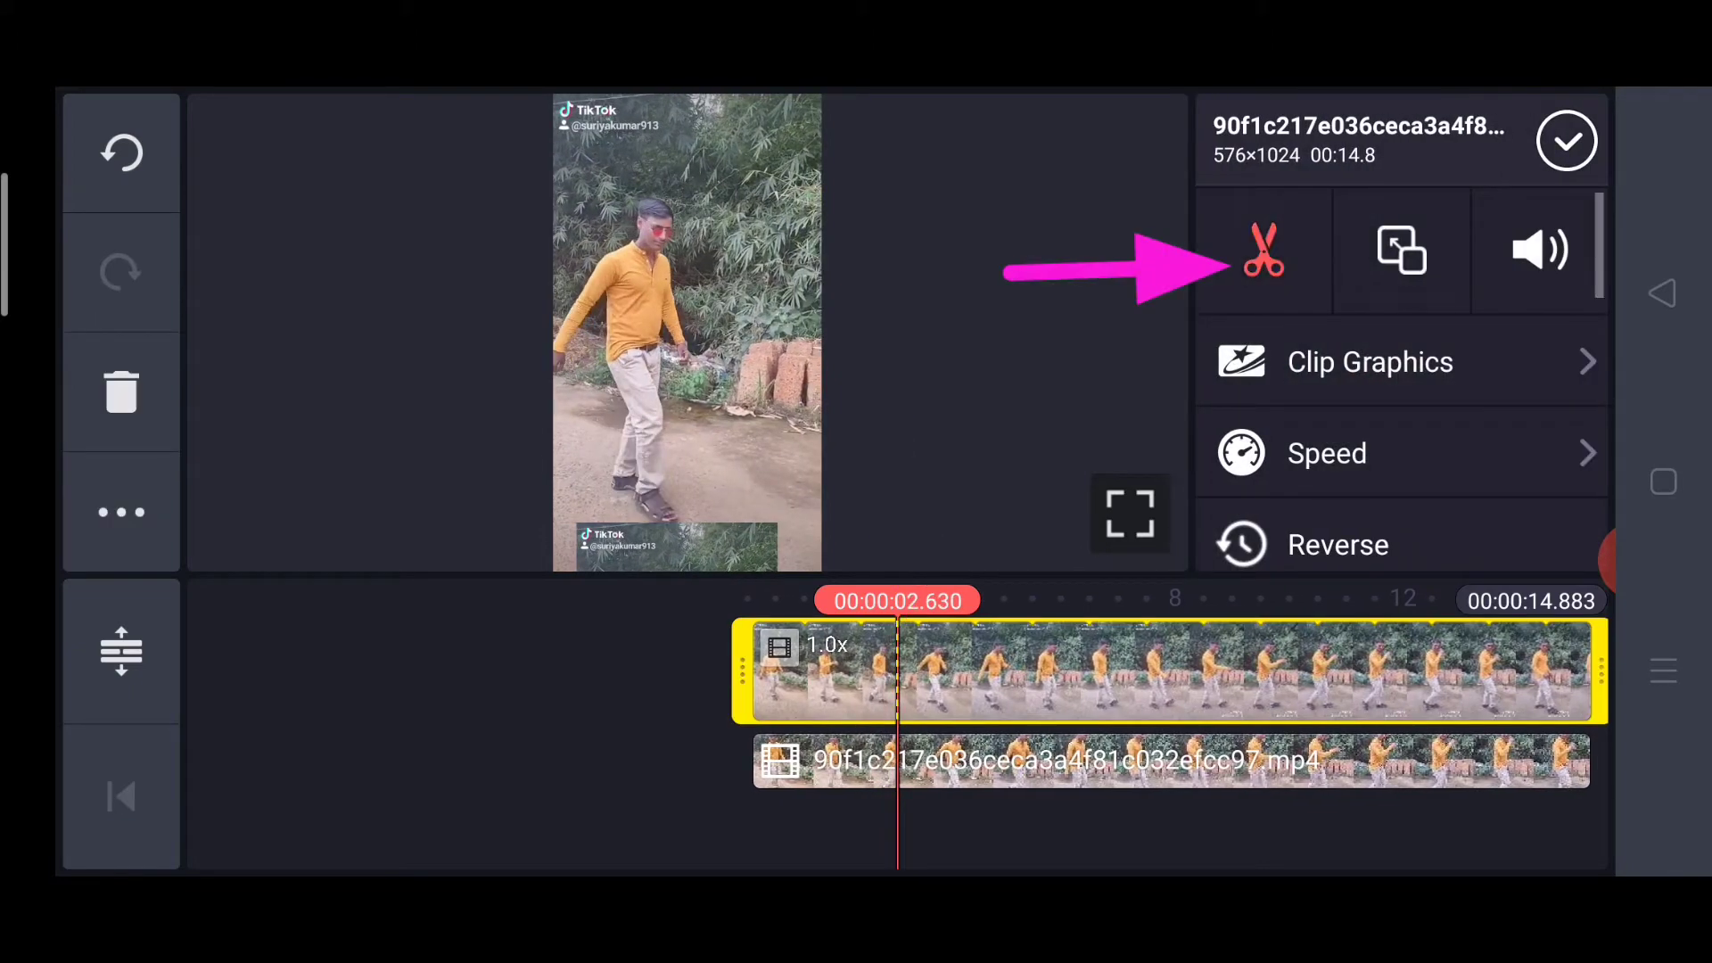
click(1264, 251)
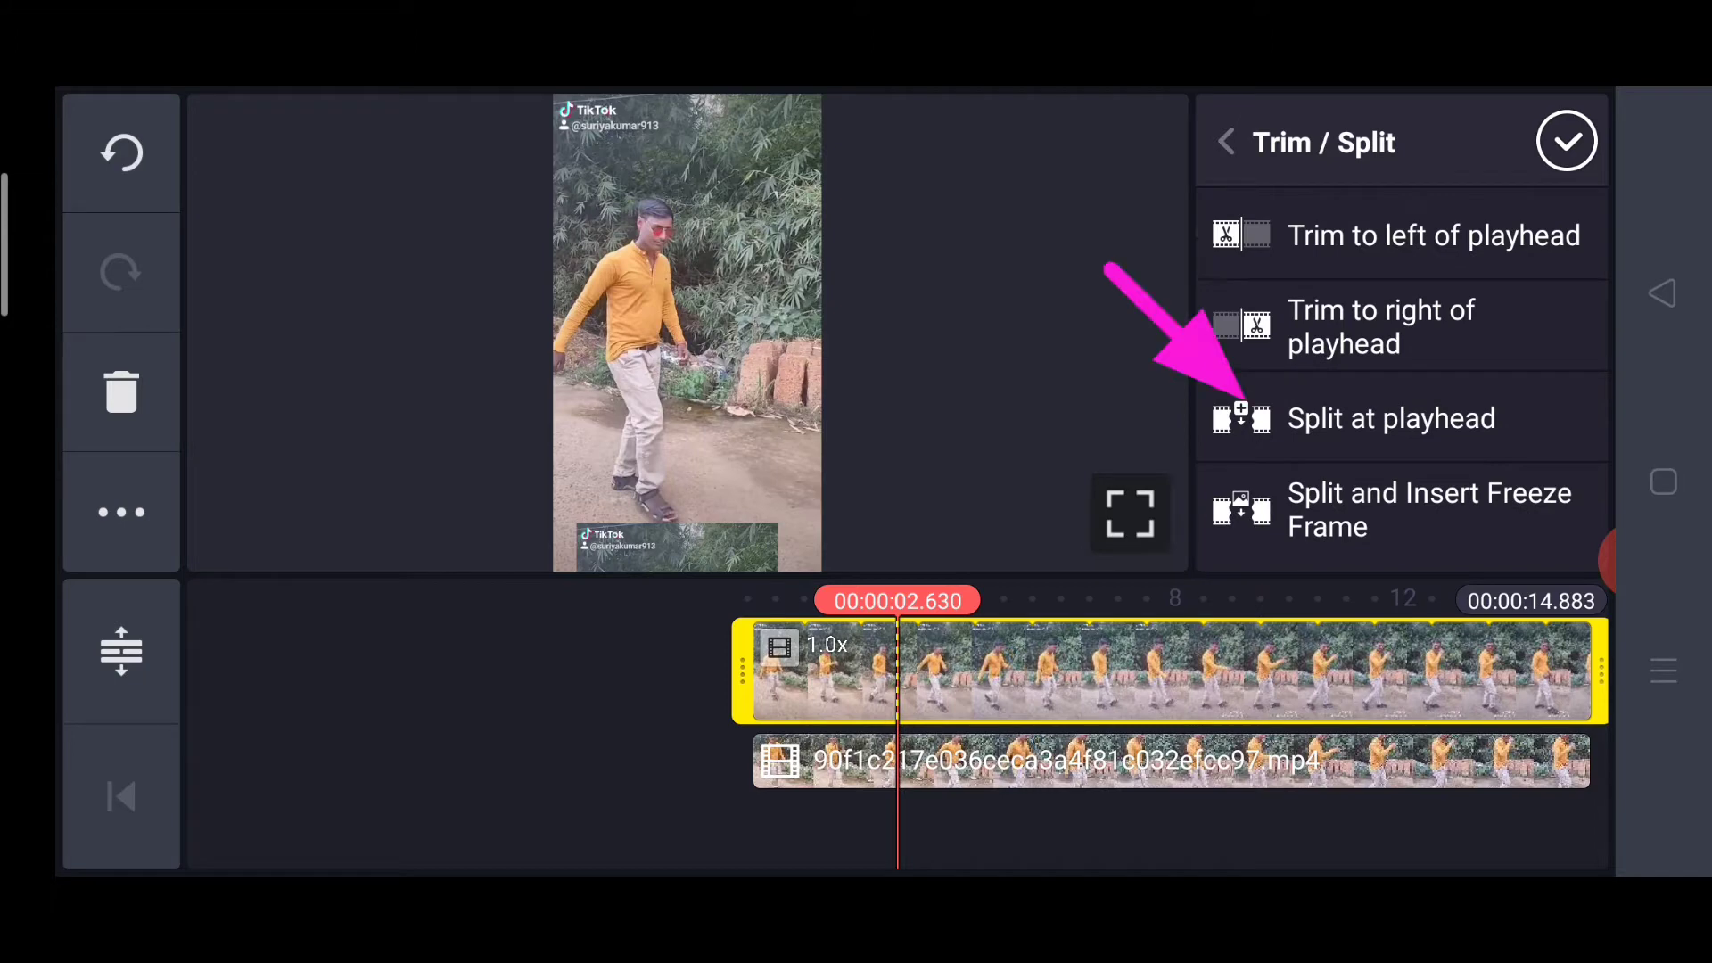
click(1391, 419)
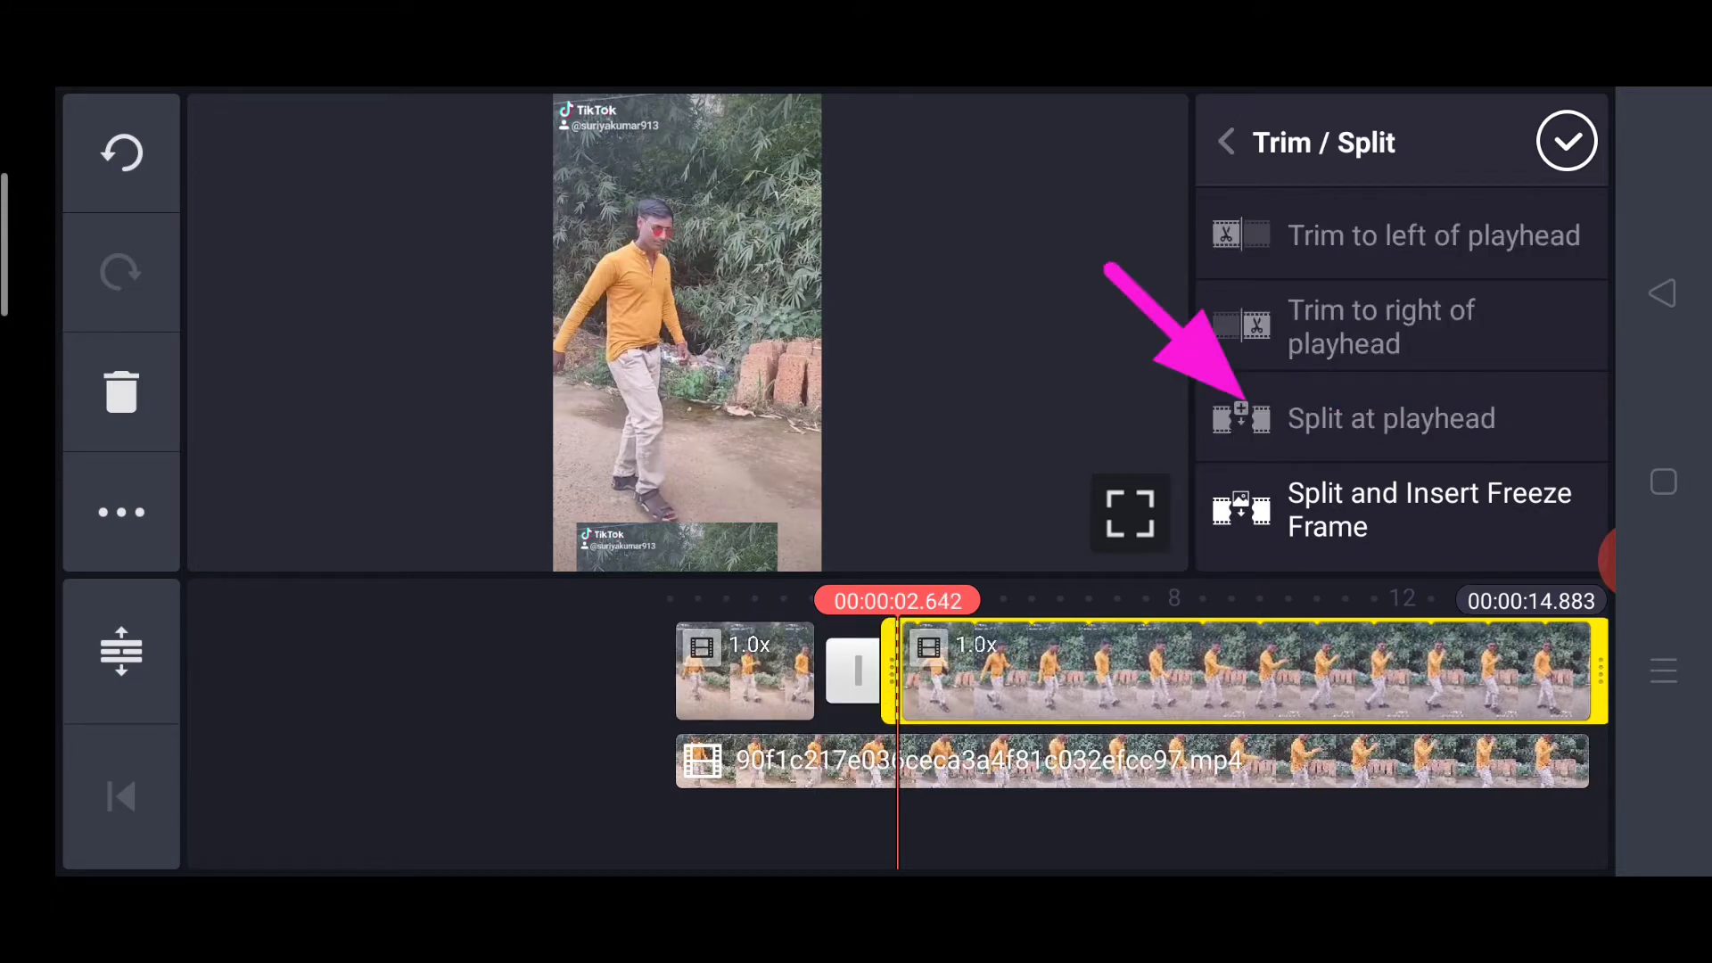
drag(1244, 676, 1097, 676)
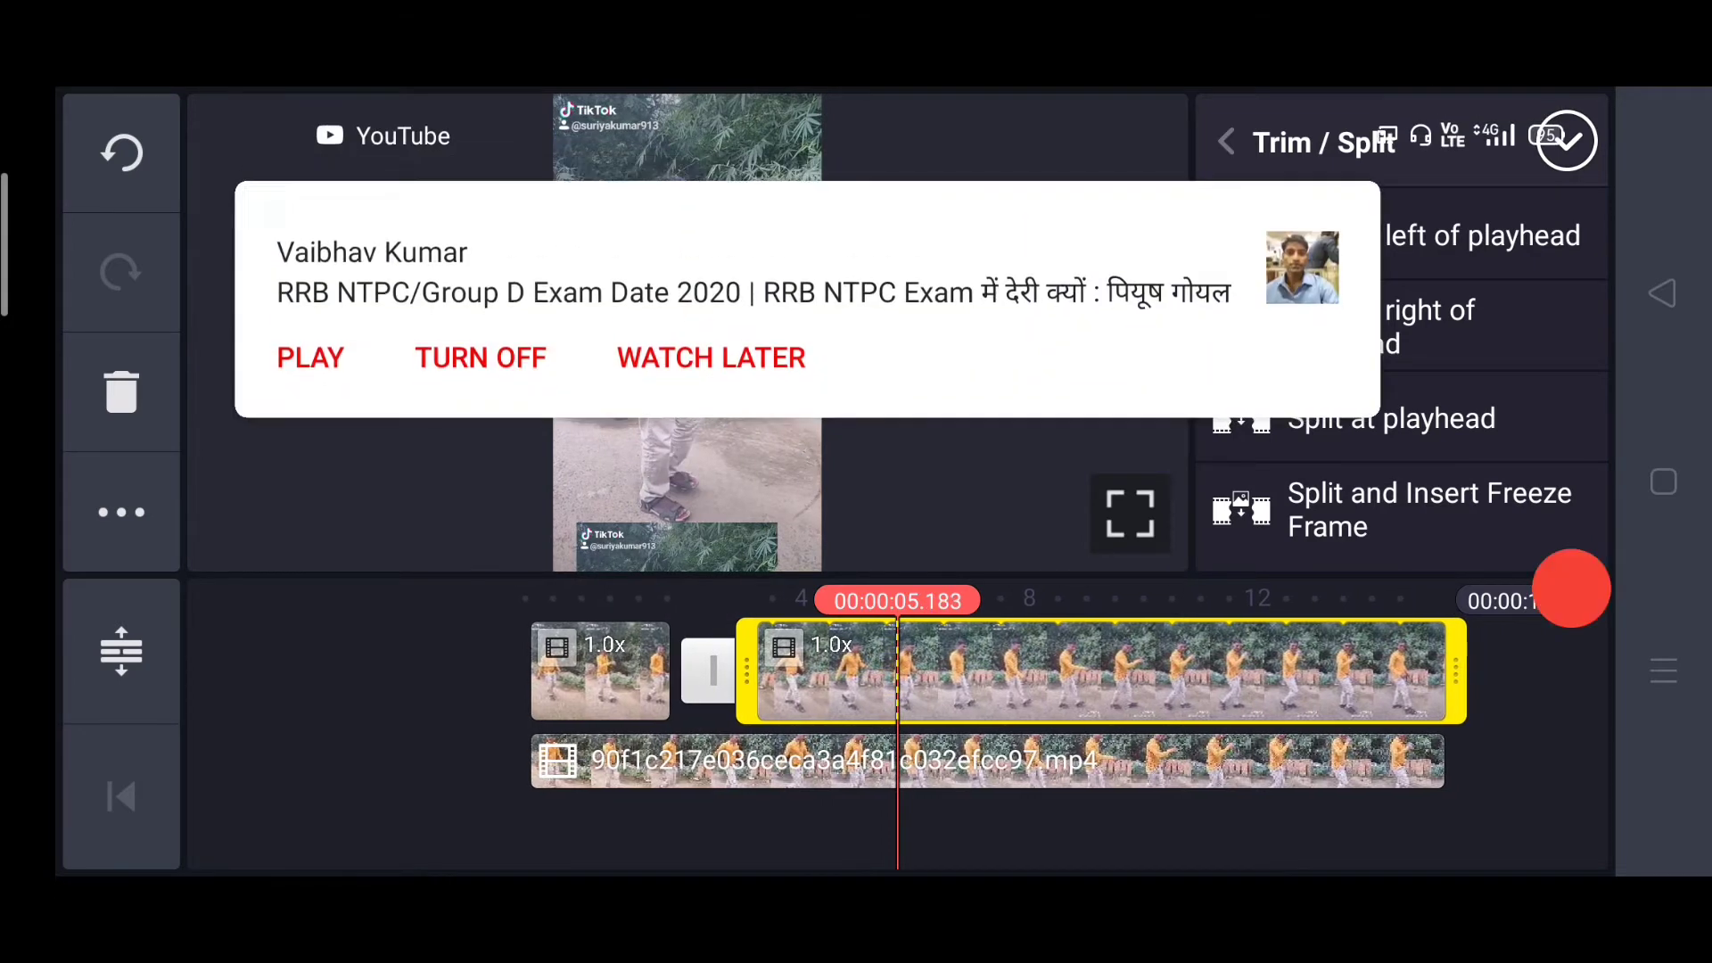
click(1391, 419)
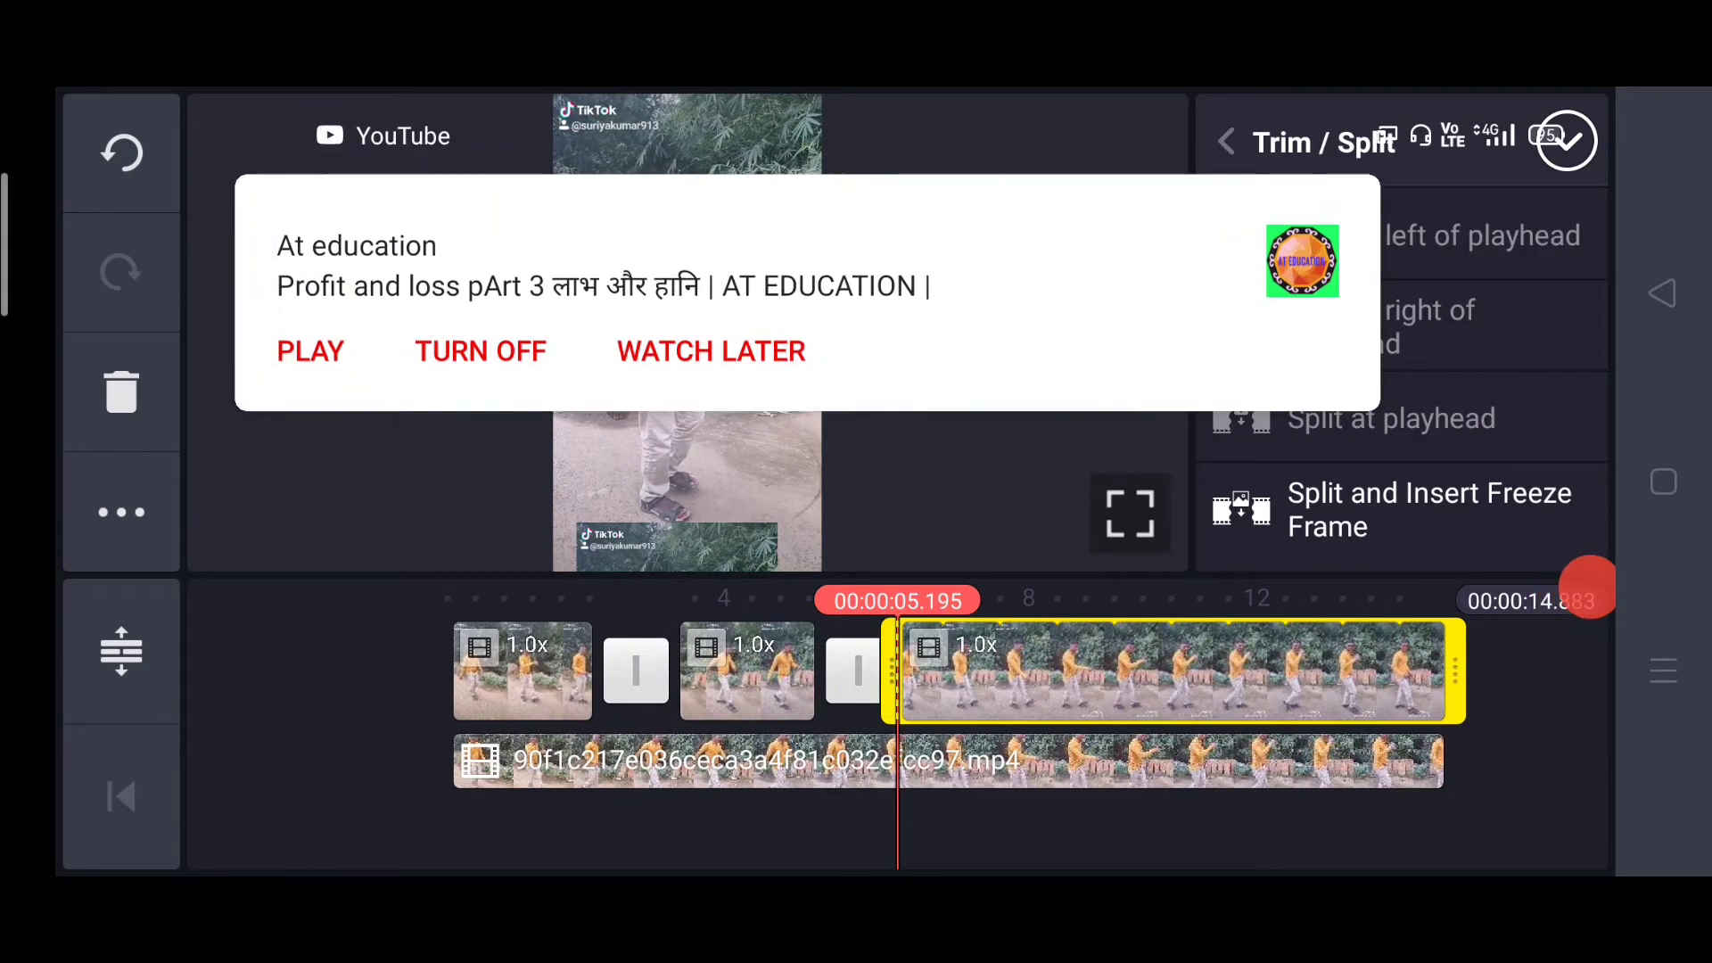
drag(1177, 675, 1016, 676)
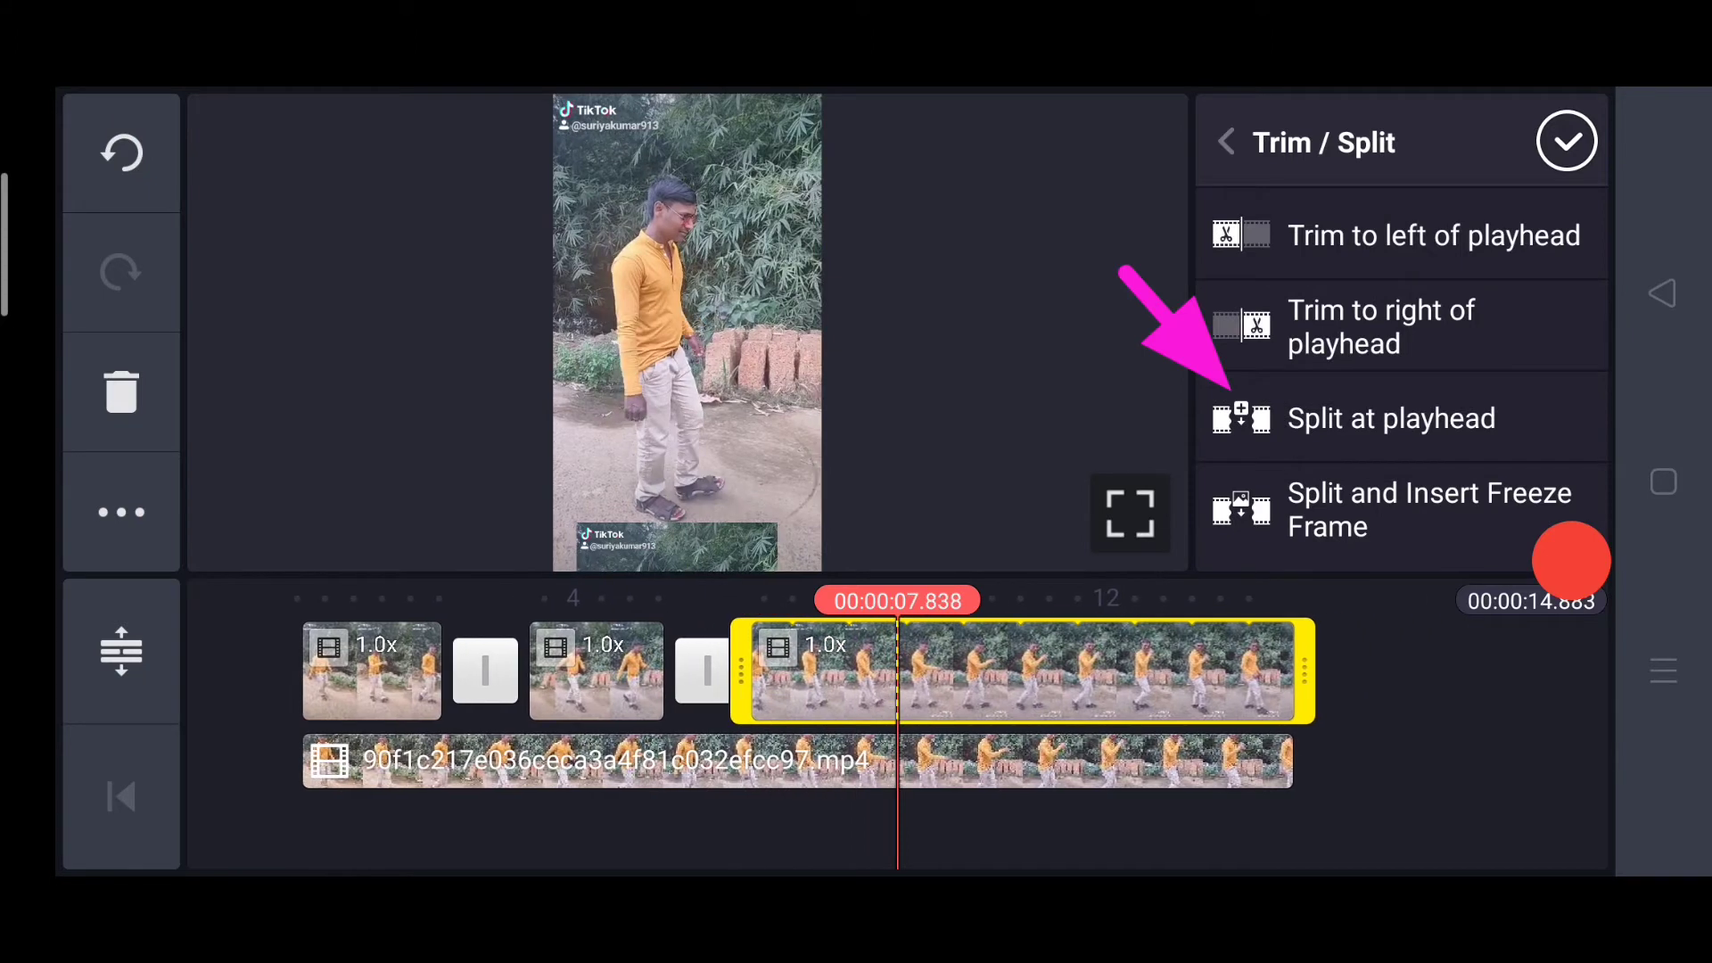
click(1391, 419)
drag(1137, 675, 973, 675)
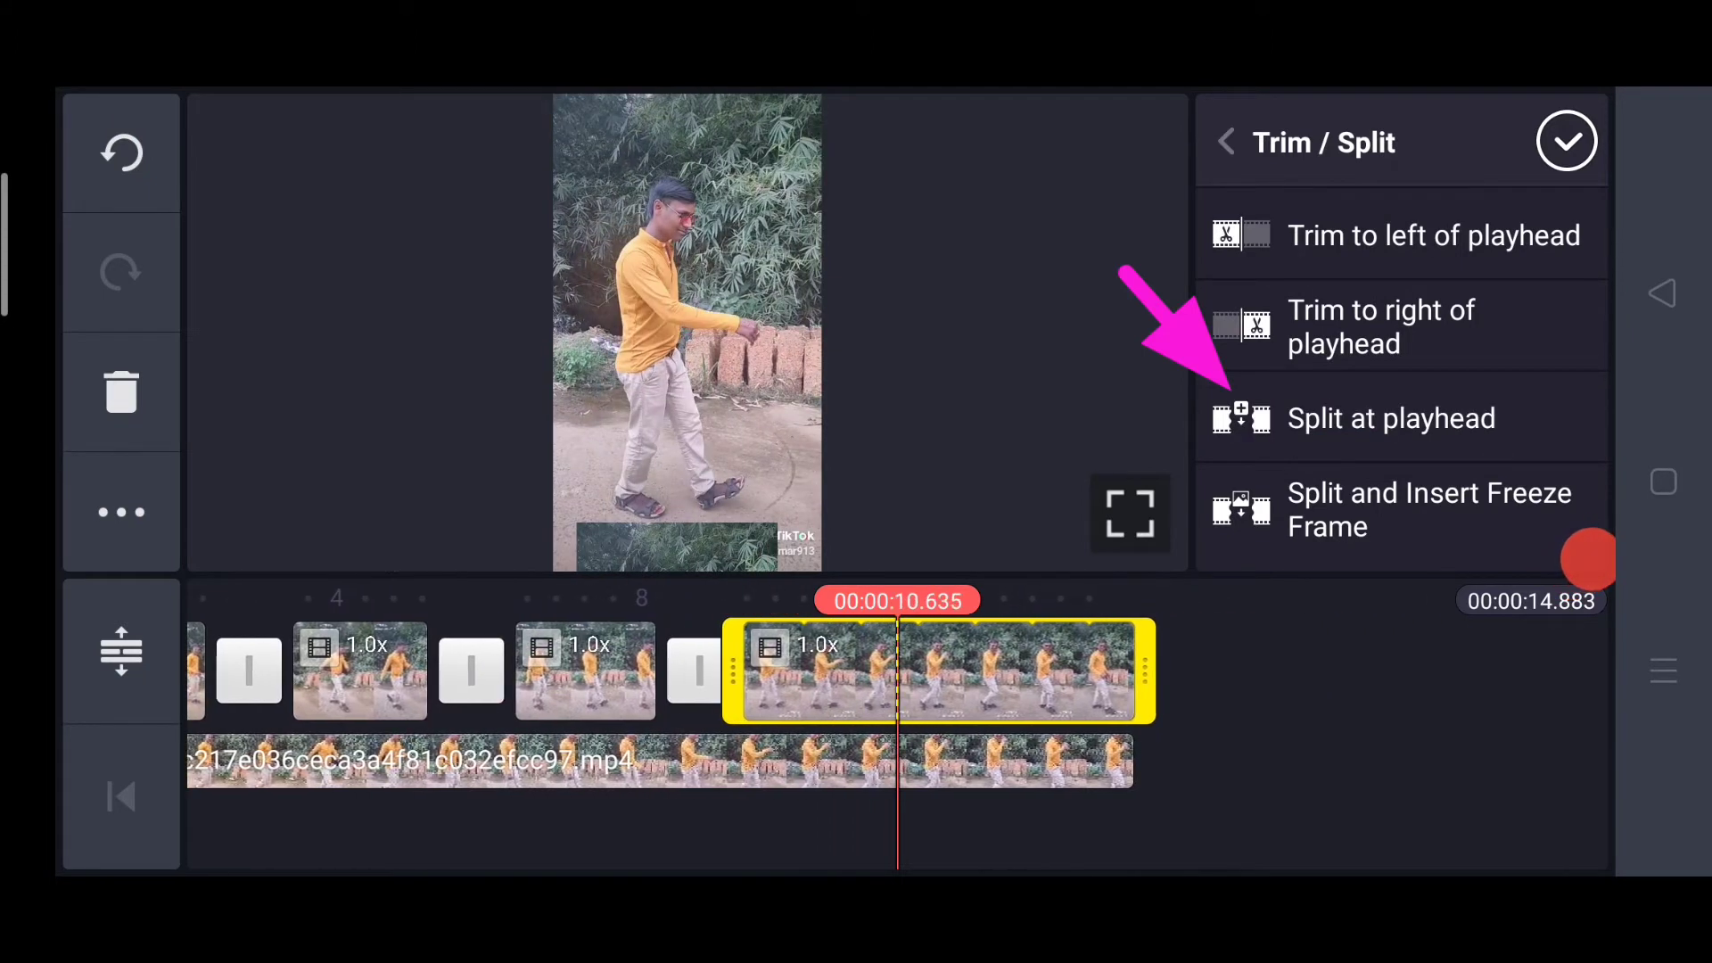
click(1390, 419)
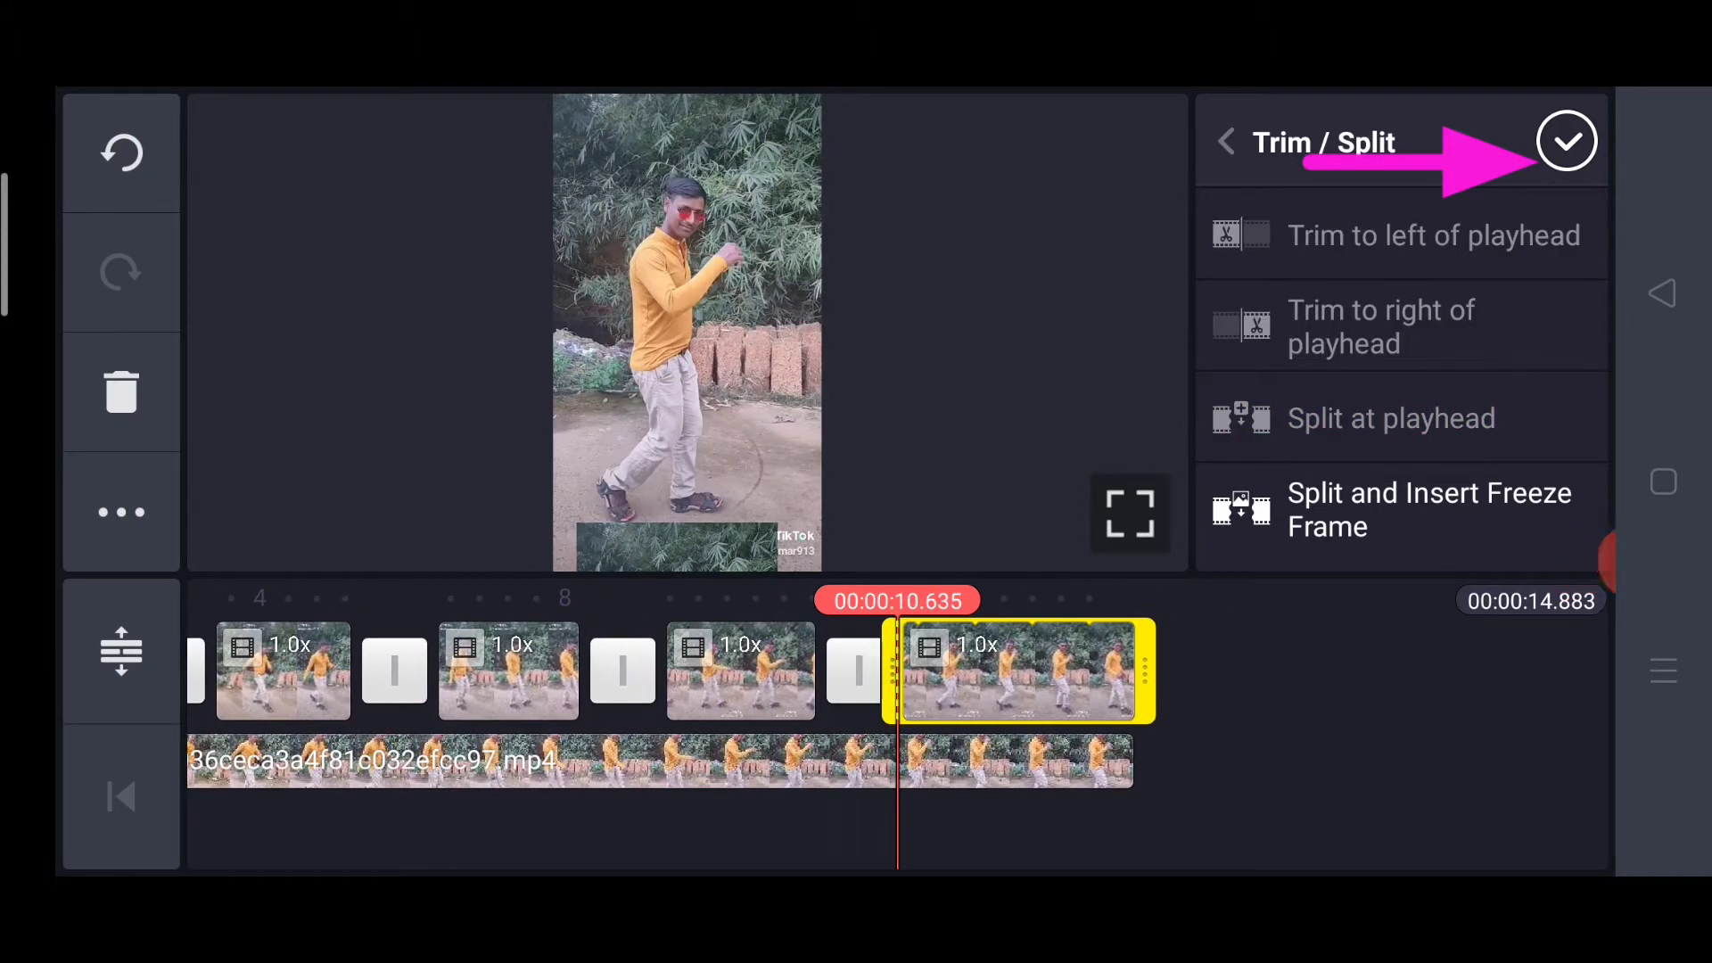
click(1566, 142)
Step: Apply the Basic B01 colour filter to the second clip
click(119, 798)
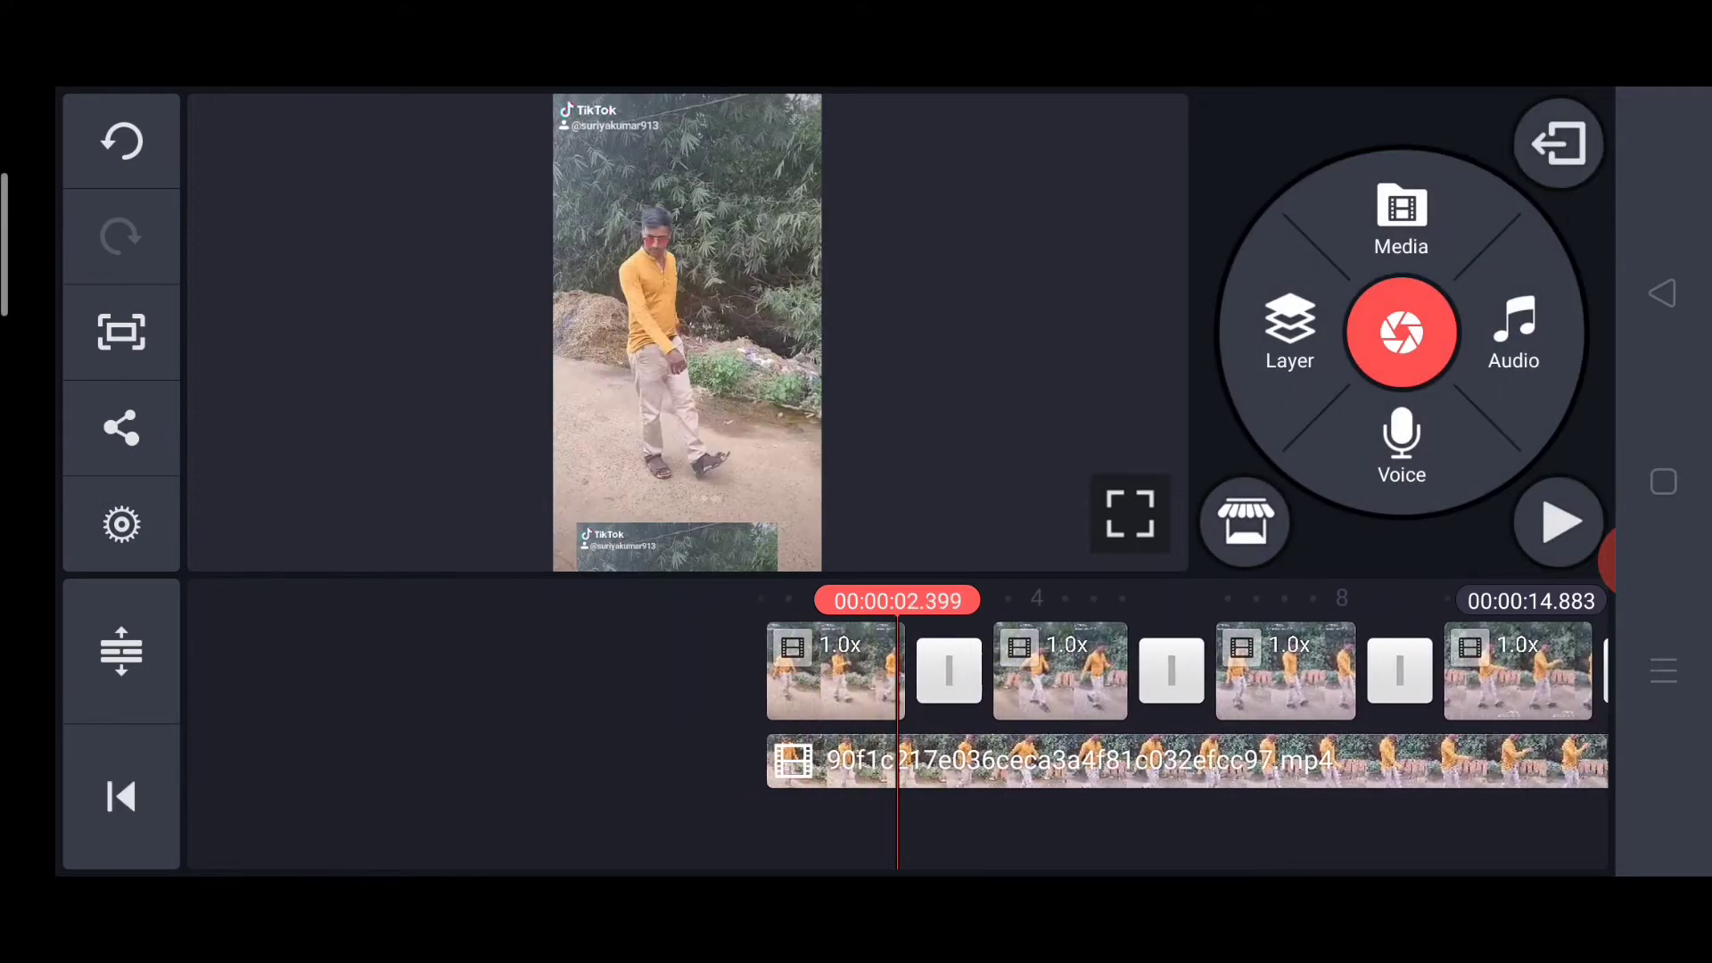
drag(1204, 675, 929, 676)
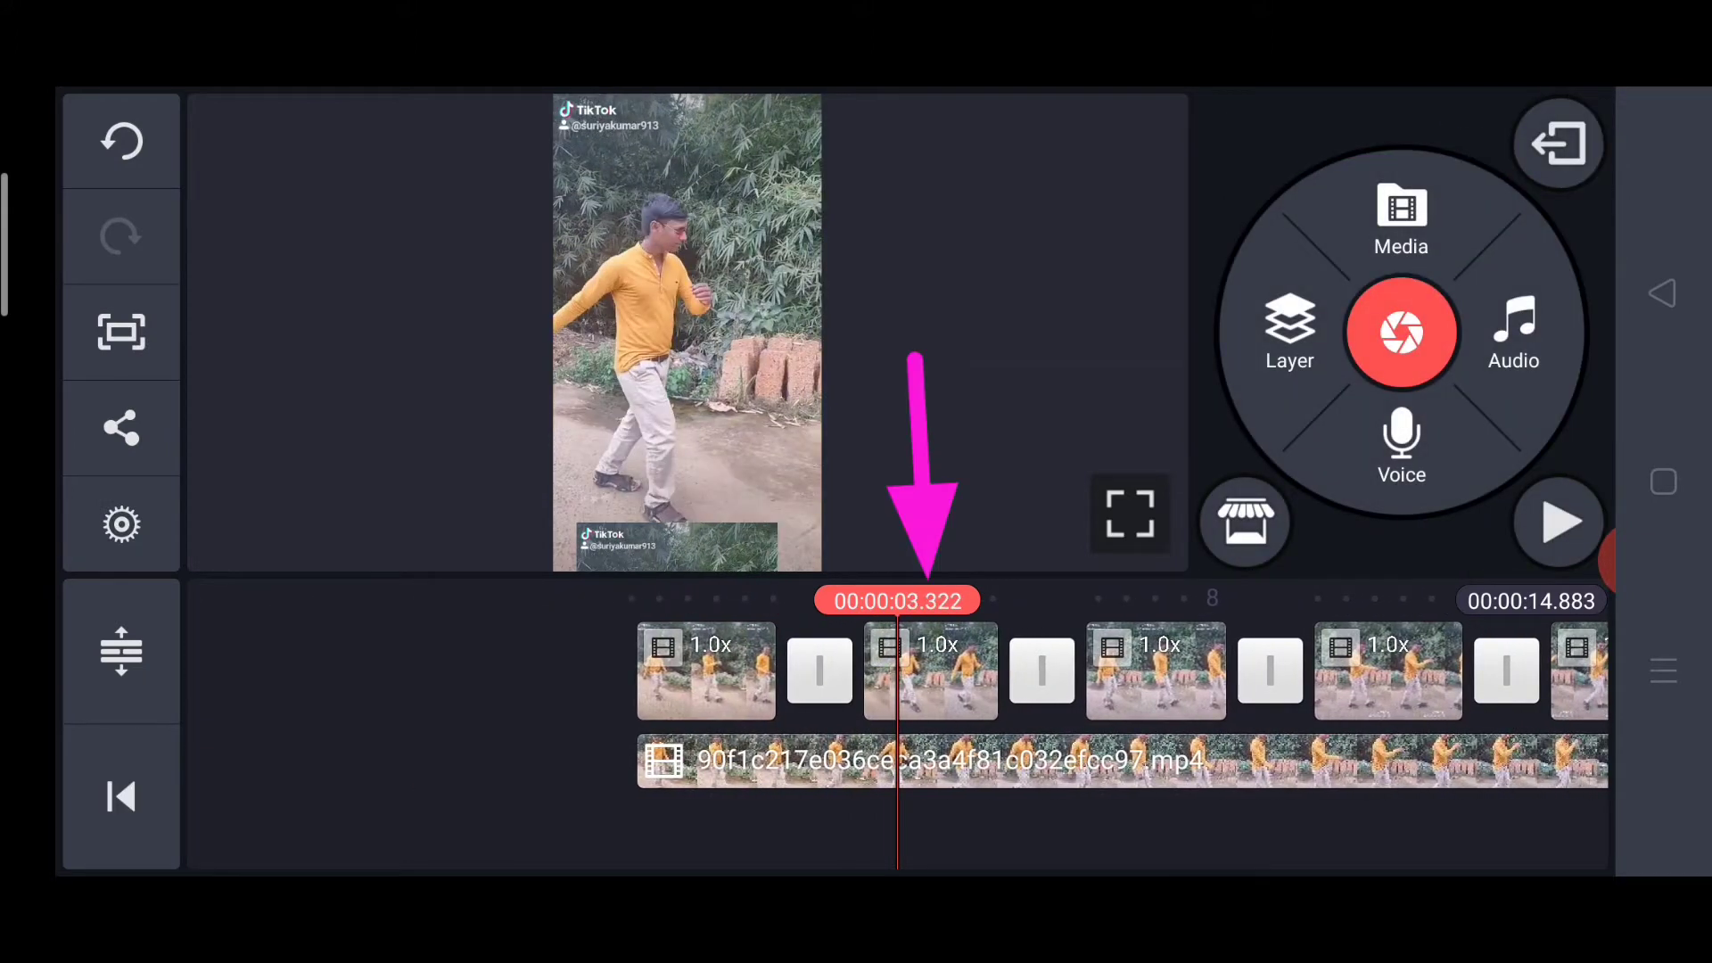
click(936, 675)
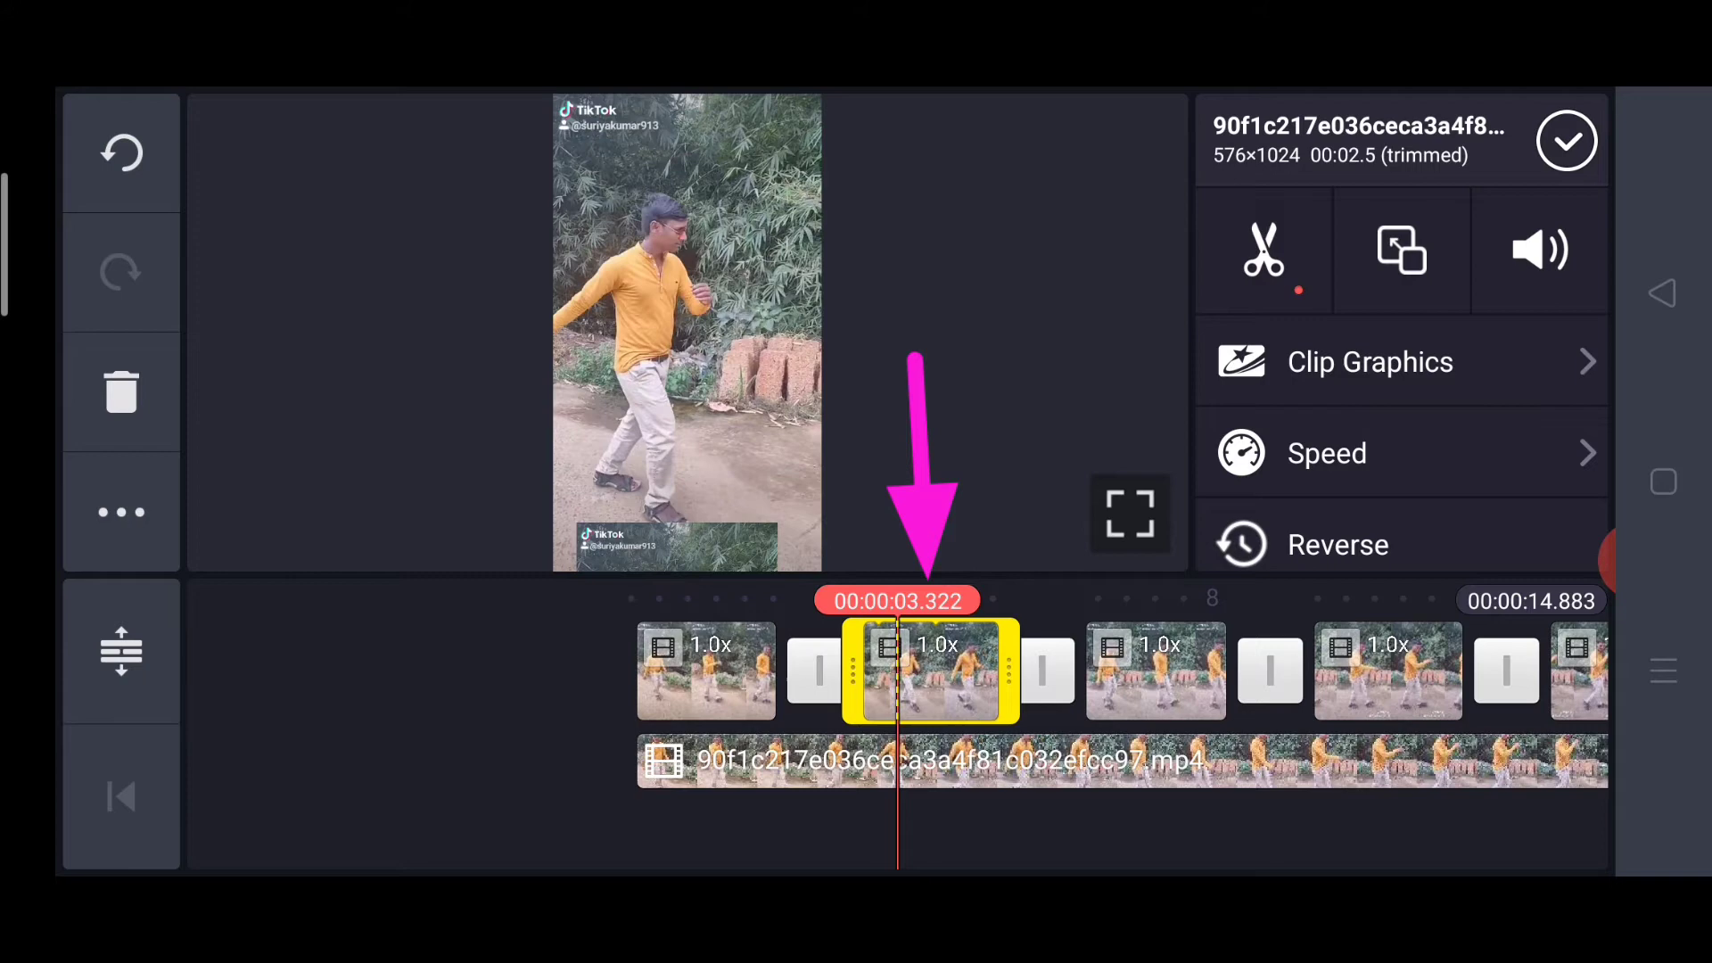
scroll(1404, 443, down, 3)
scroll(1405, 442, down, 2)
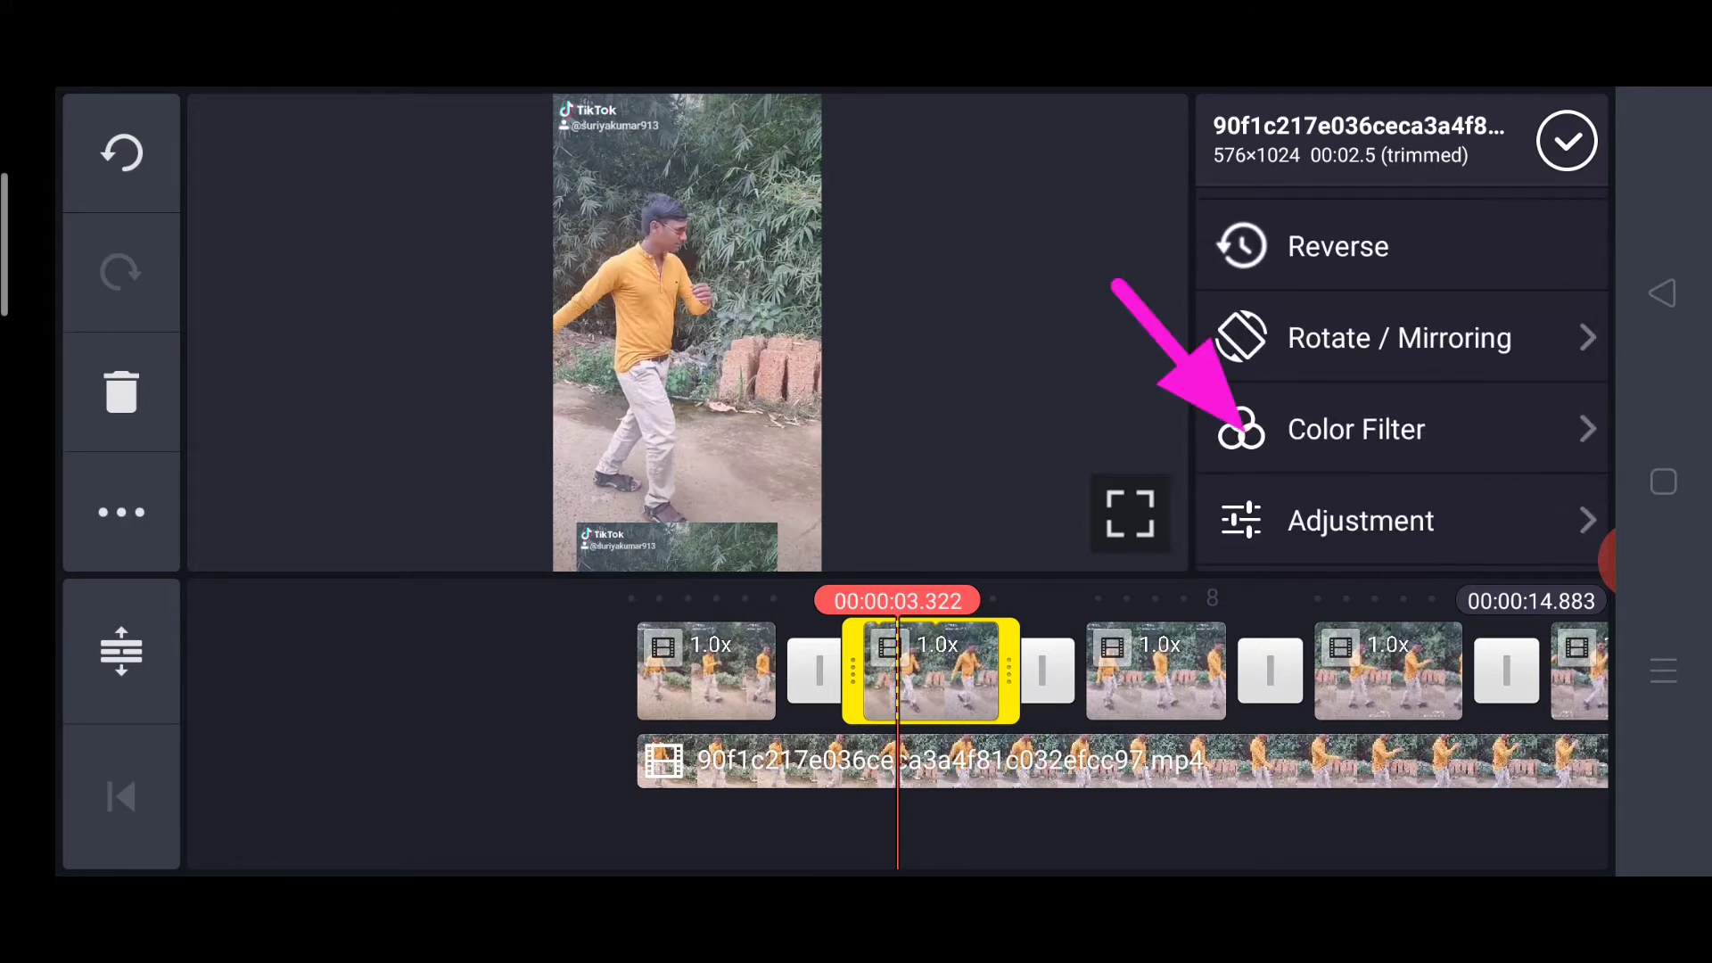
click(1355, 429)
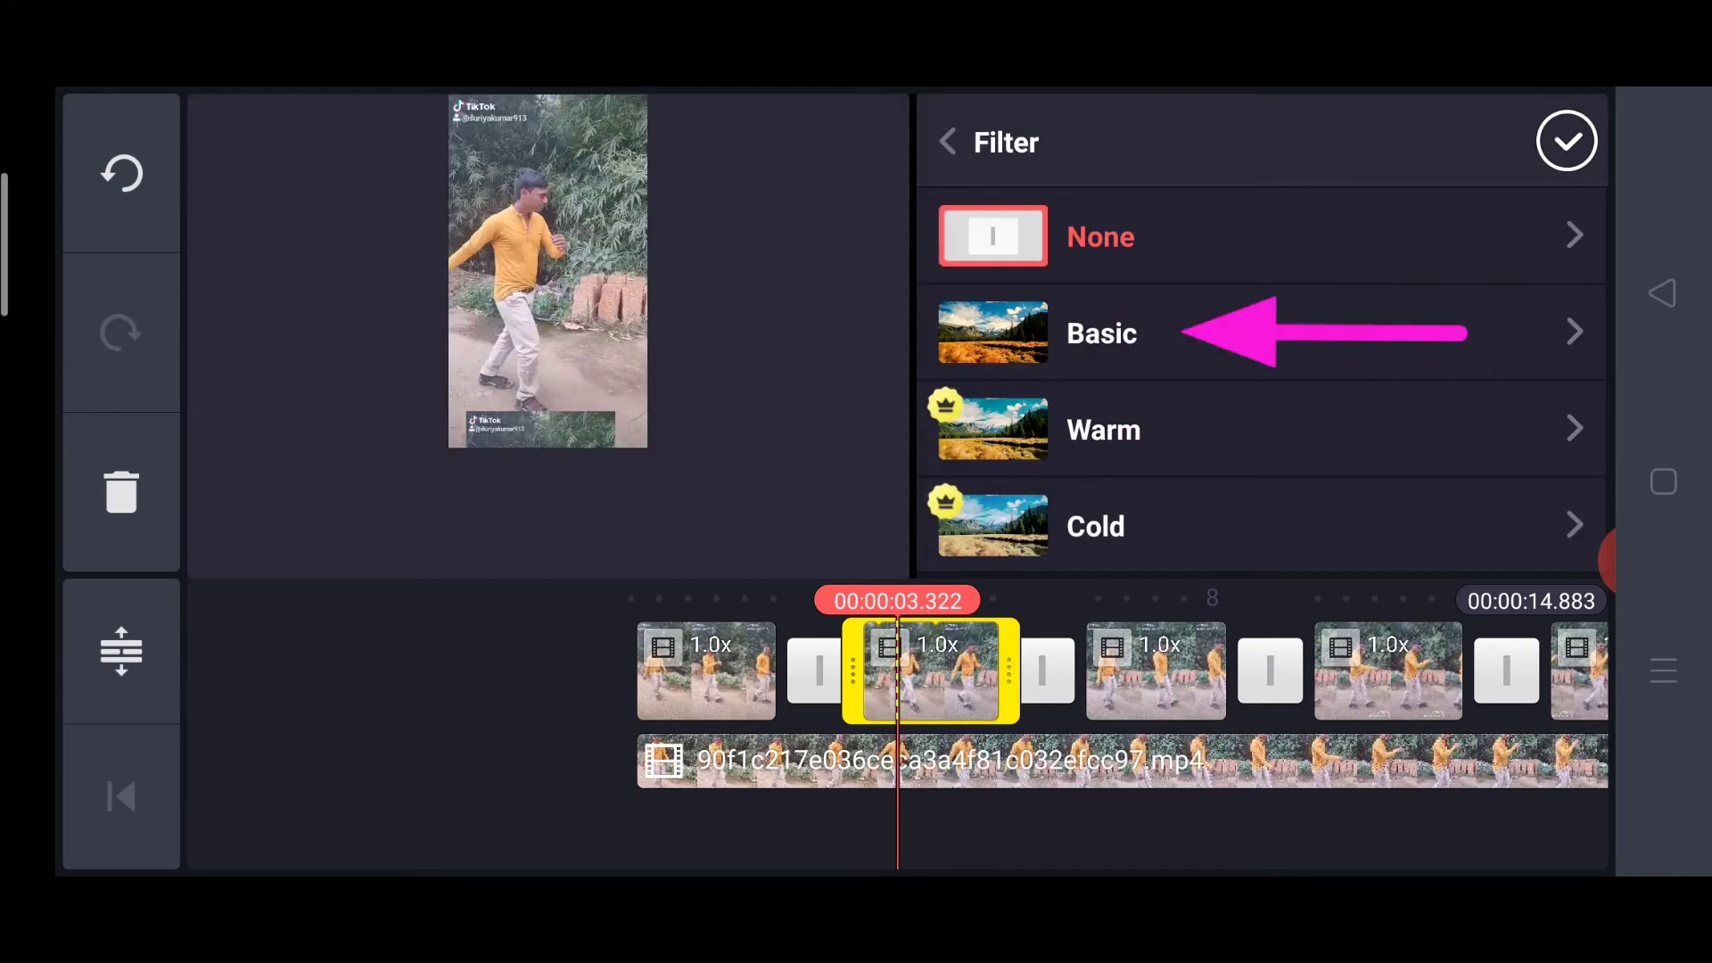
click(1102, 332)
click(1348, 241)
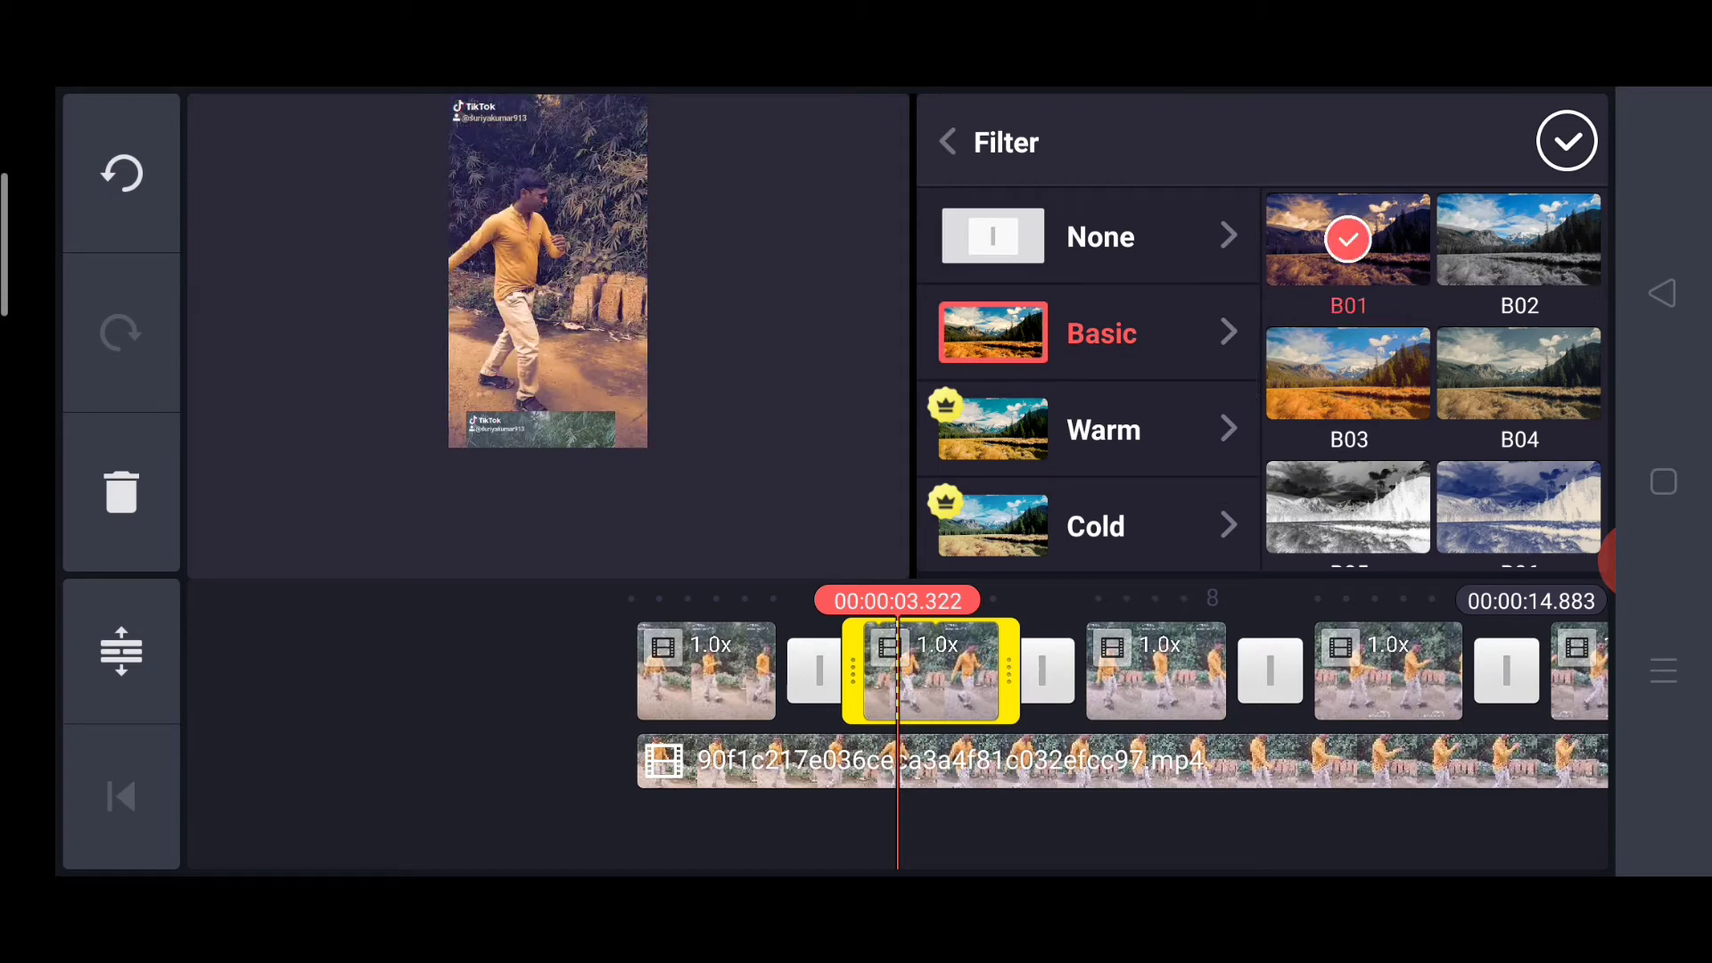
click(1567, 143)
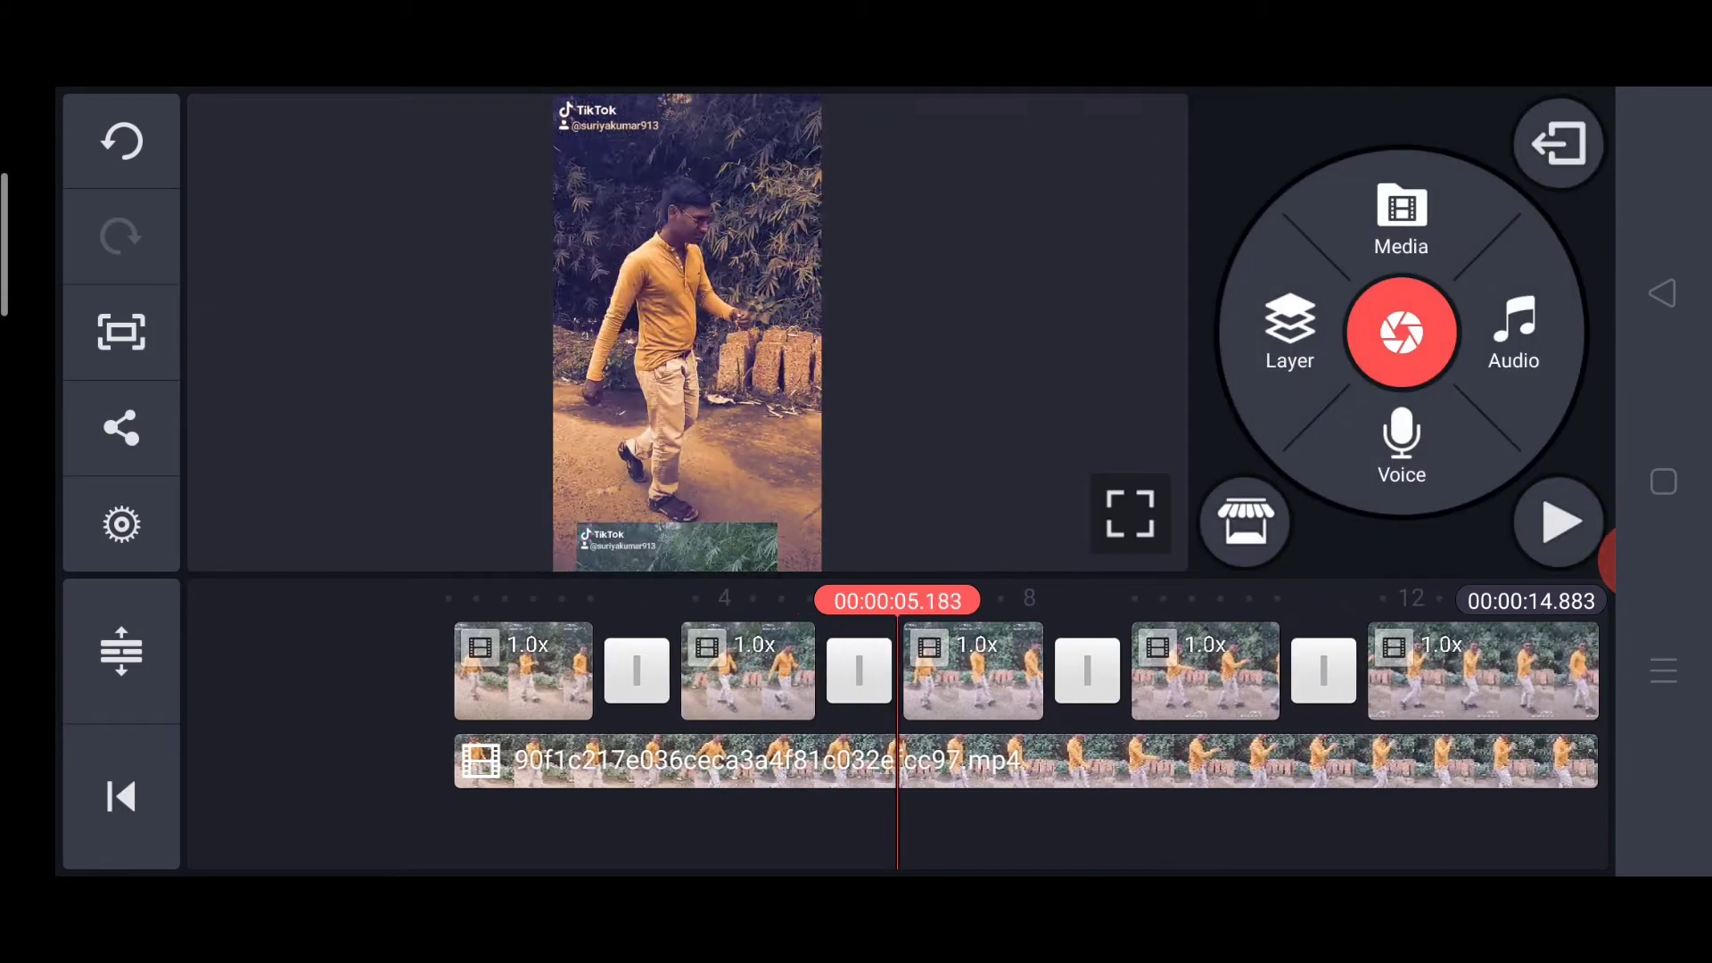
Step: Give the third clip the Basic B04 colour filter
click(923, 673)
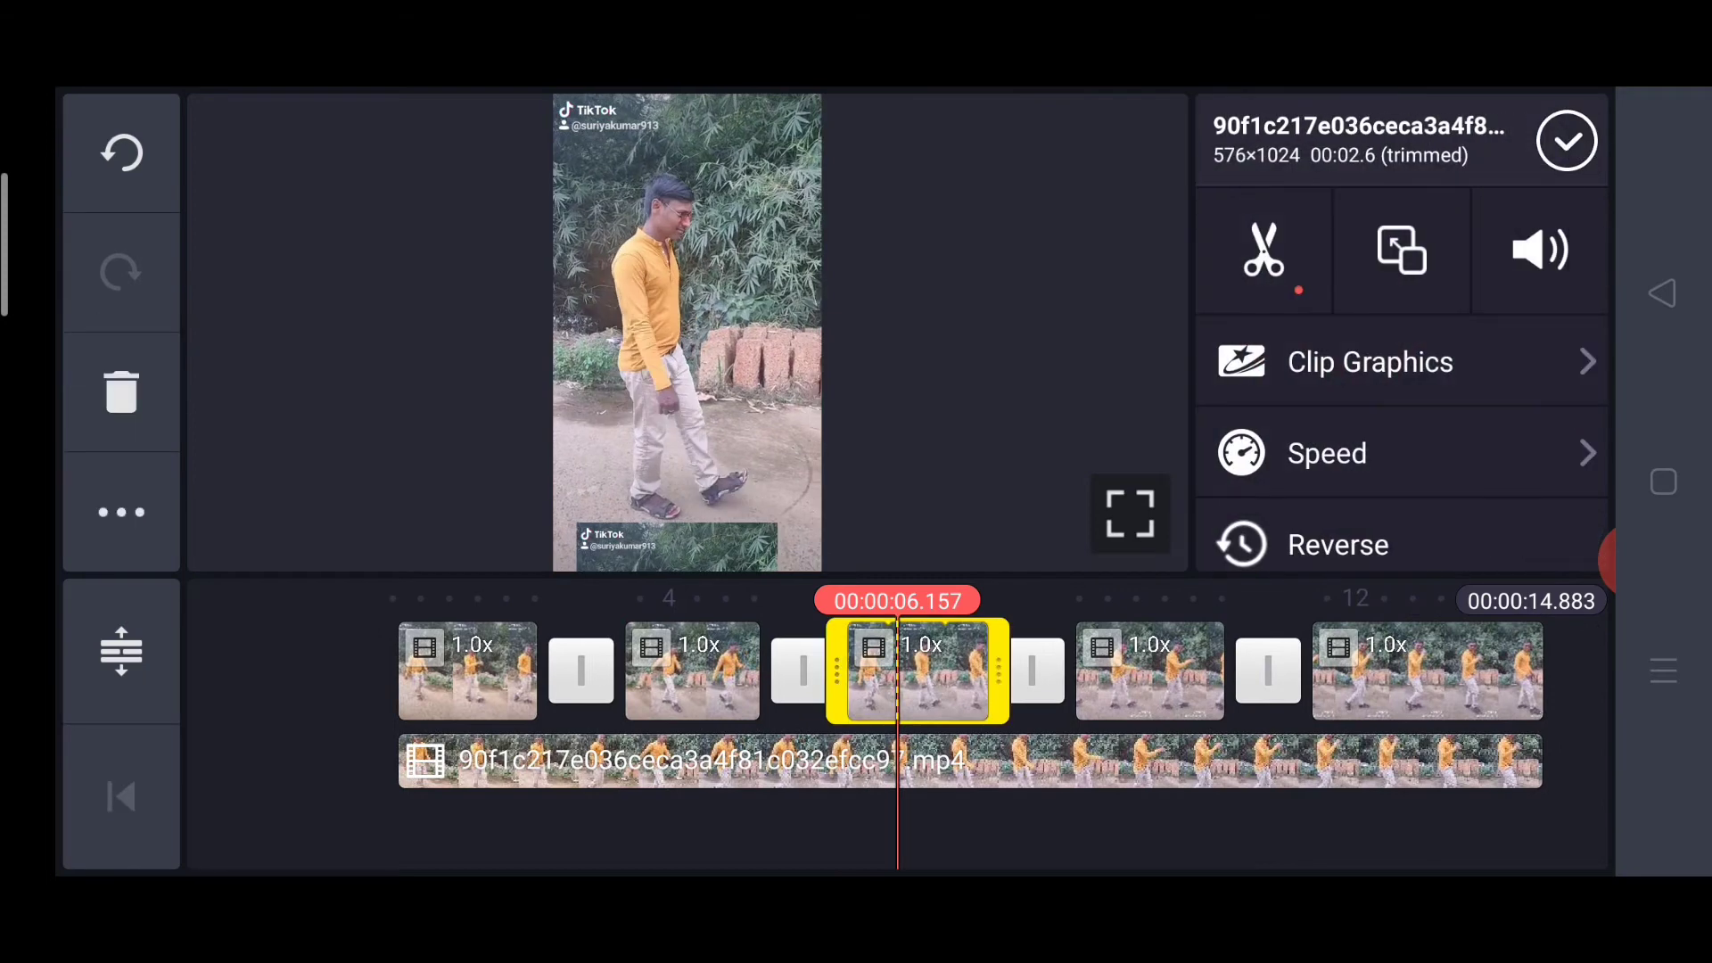
scroll(1391, 441, down, 4)
click(1378, 419)
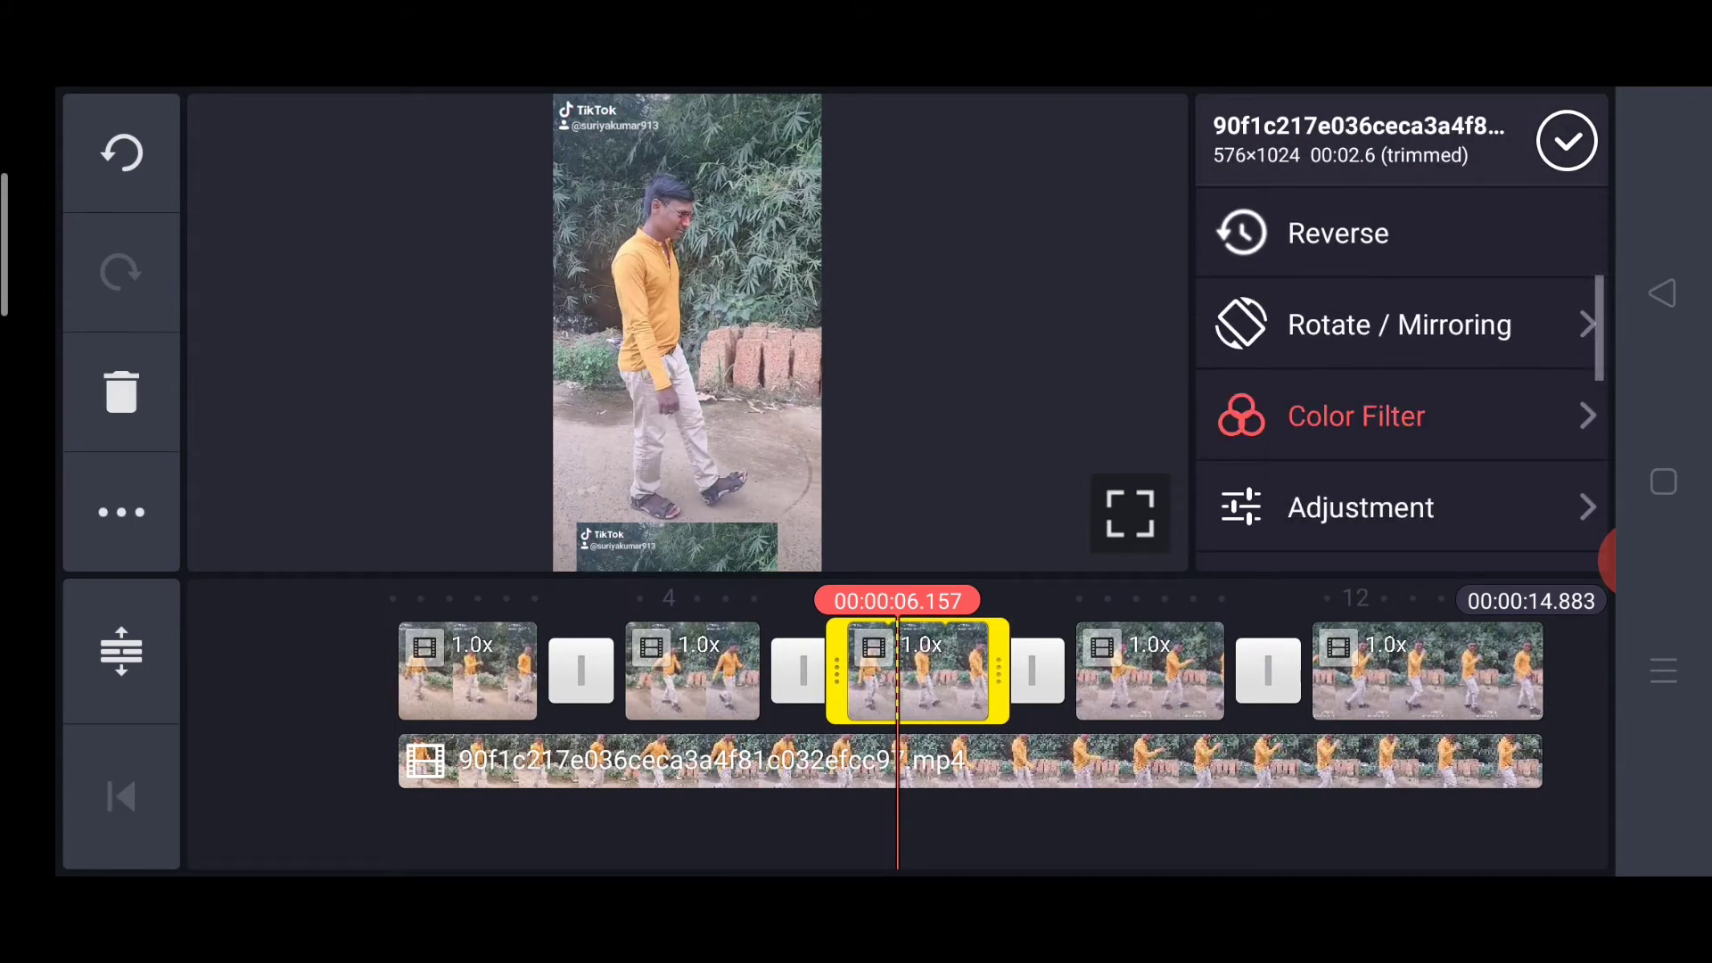
click(1257, 333)
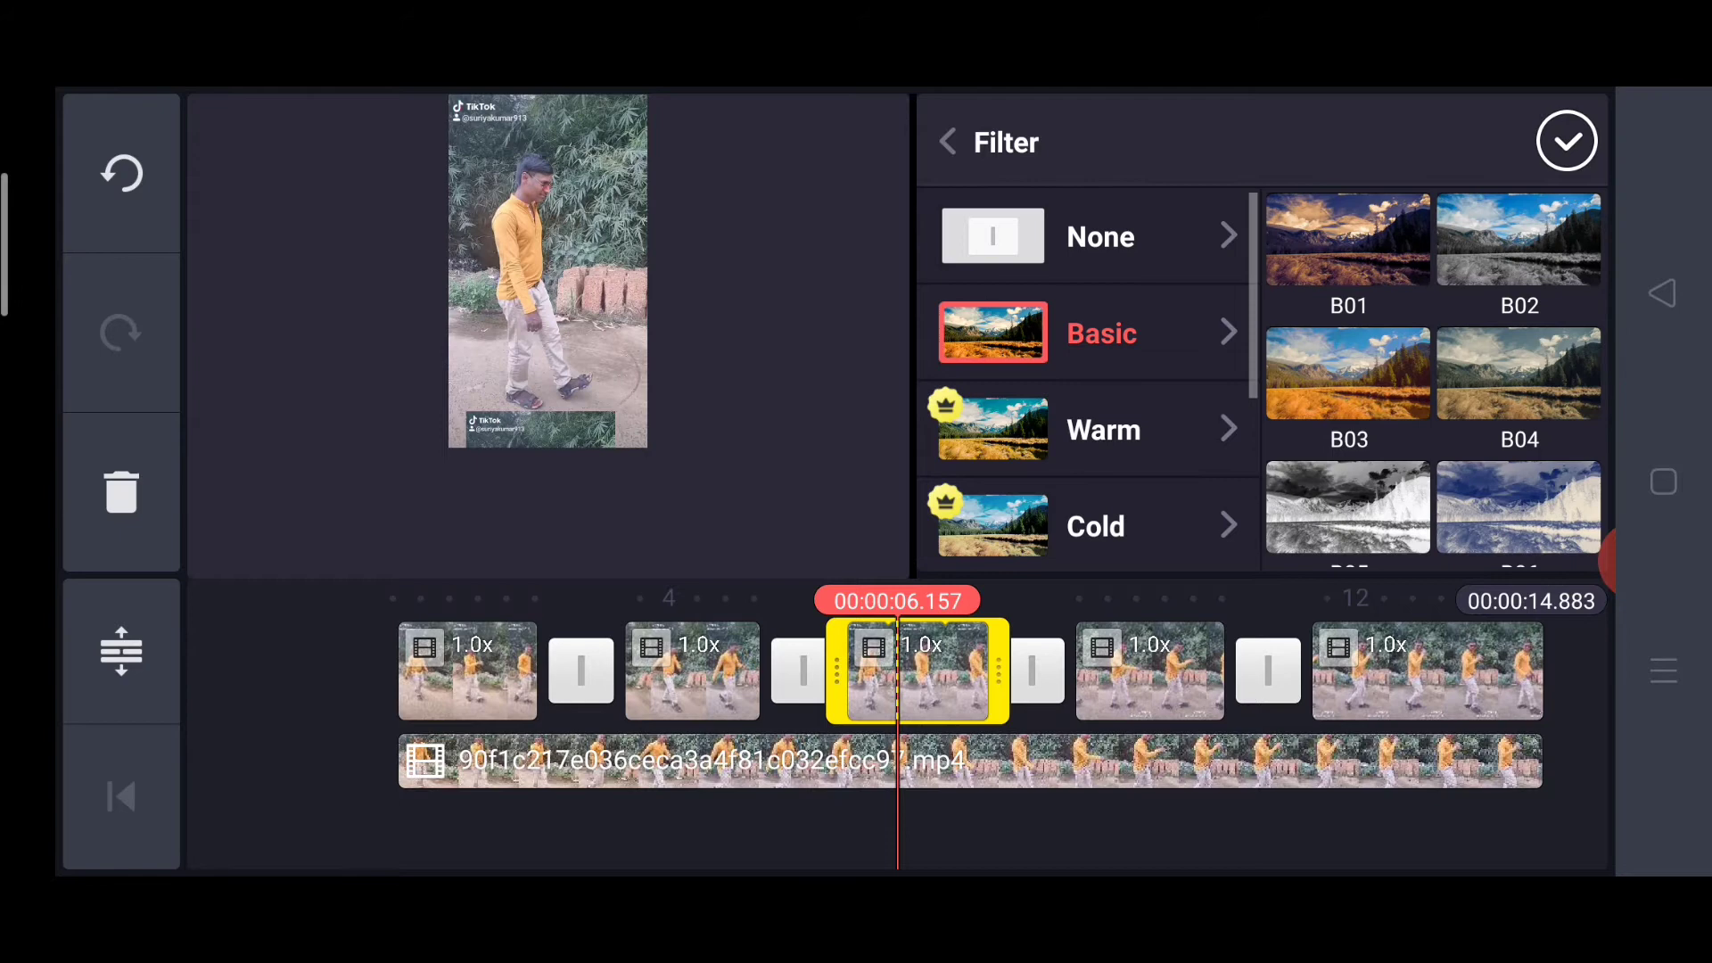
click(1519, 375)
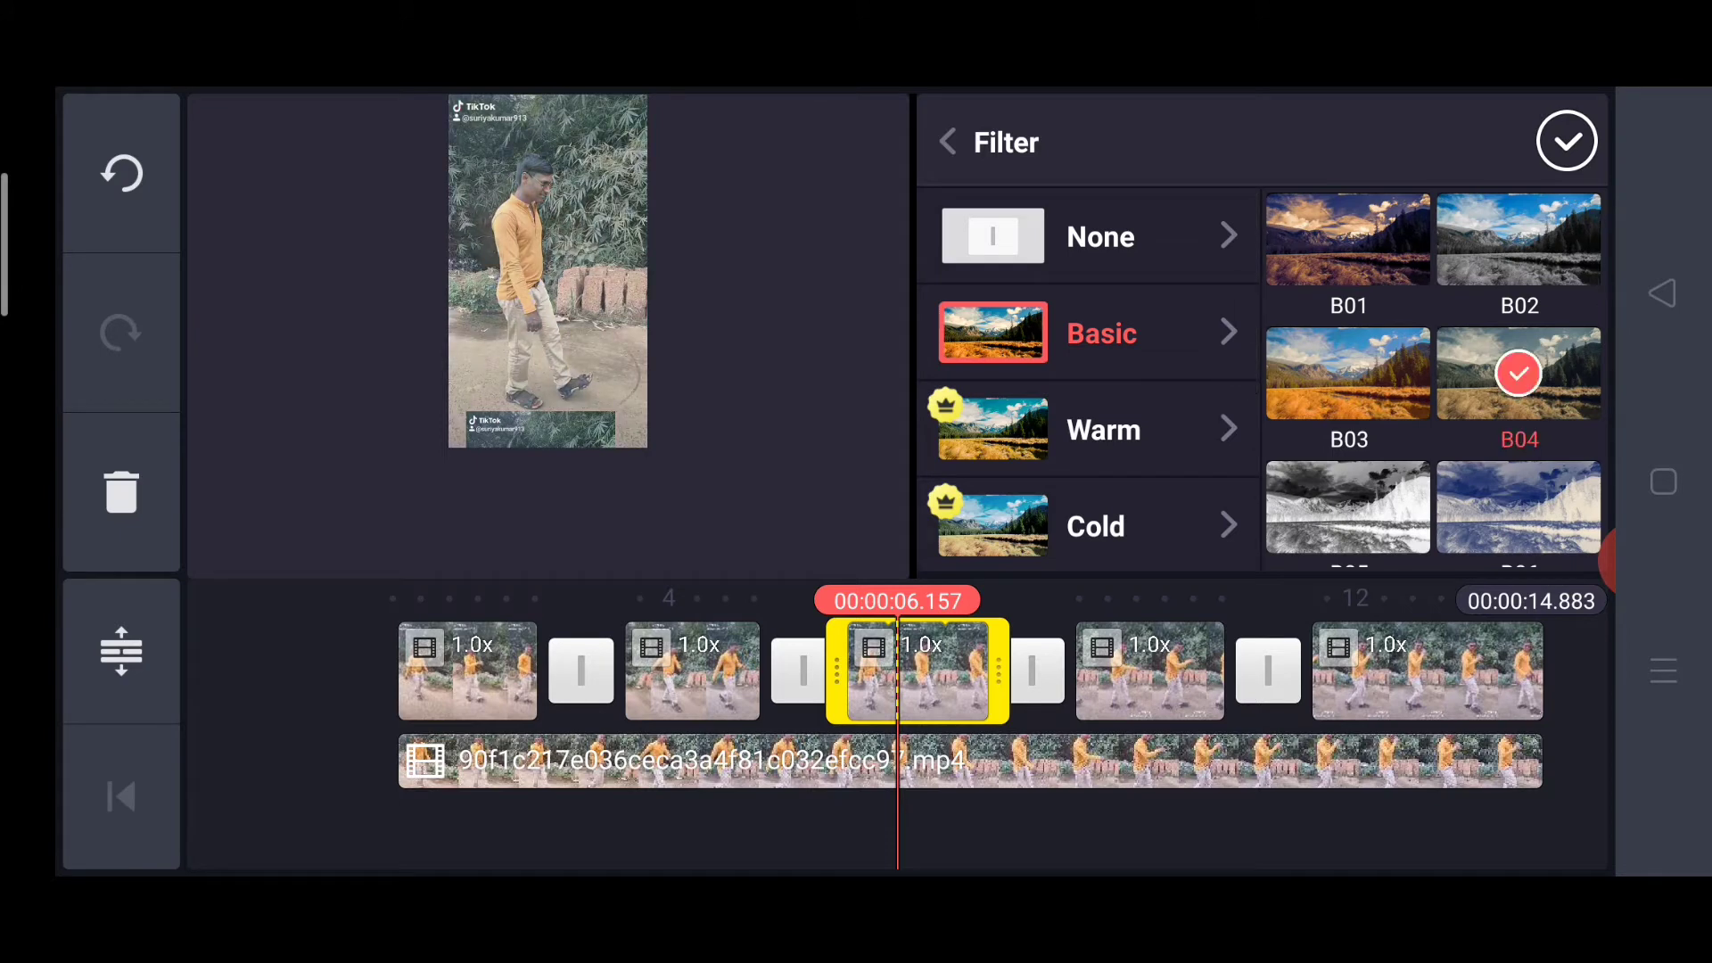
click(1348, 375)
click(1519, 375)
click(1566, 141)
Step: Give the fourth clip the Basic B11 colour filter
click(669, 830)
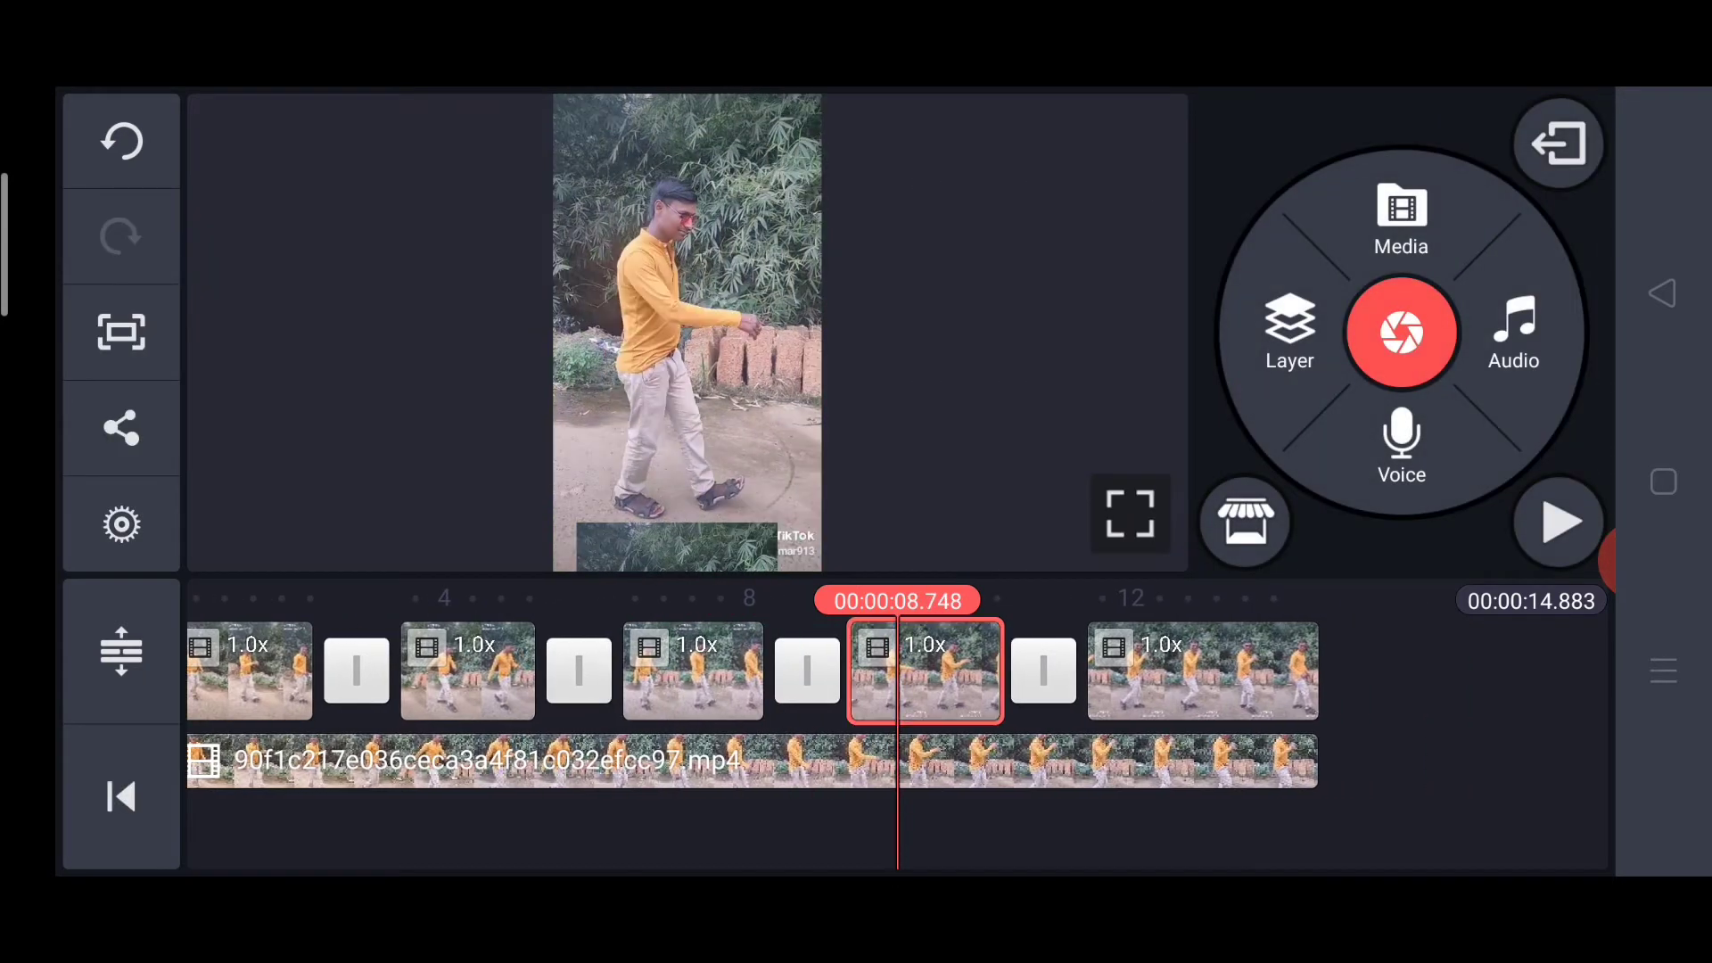
click(924, 673)
scroll(1405, 403, down, 3)
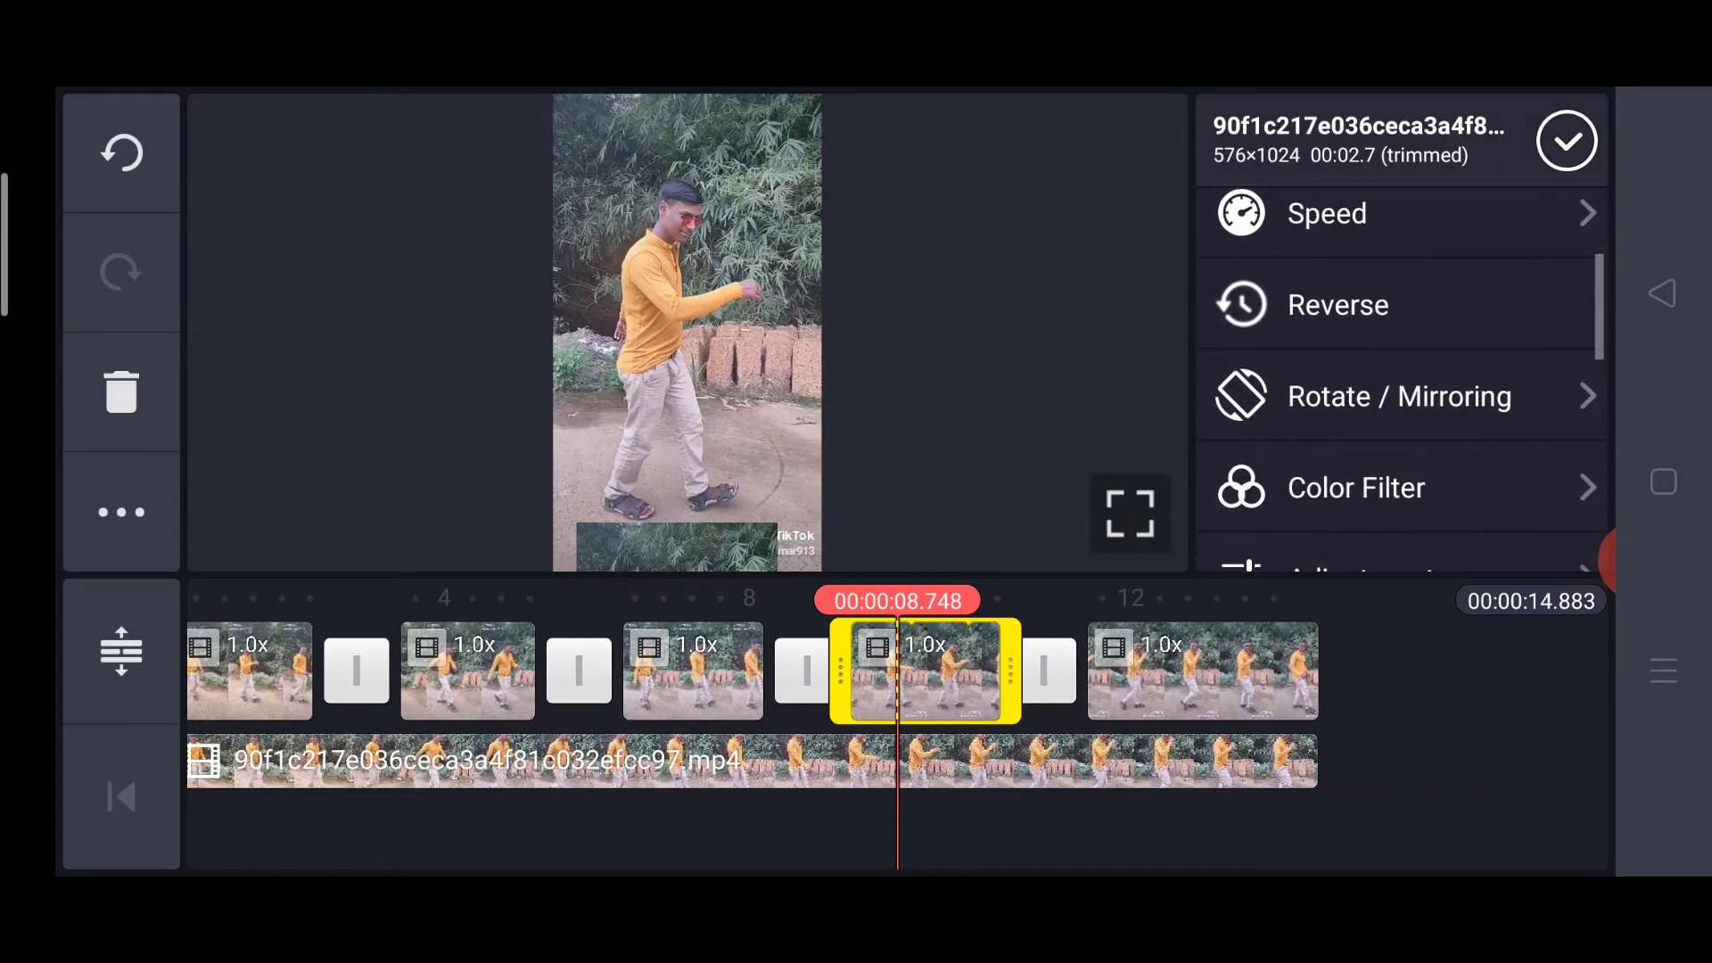
click(1405, 489)
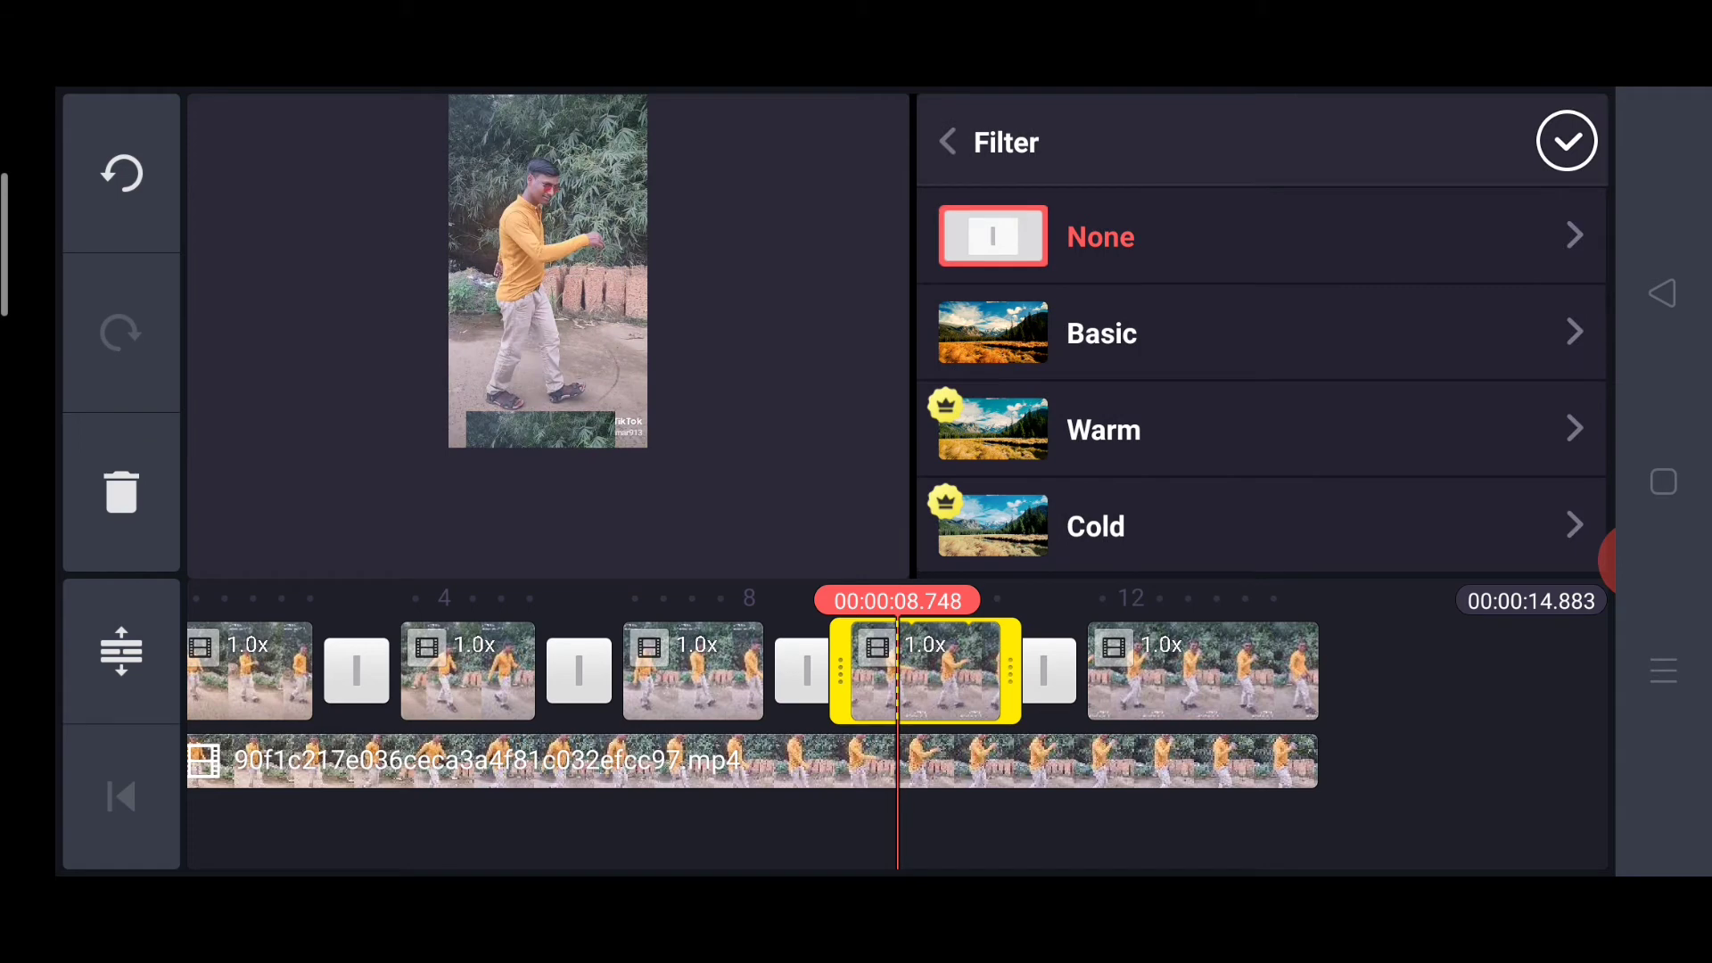
click(1257, 333)
scroll(1431, 374, down, 3)
scroll(1432, 375, down, 2)
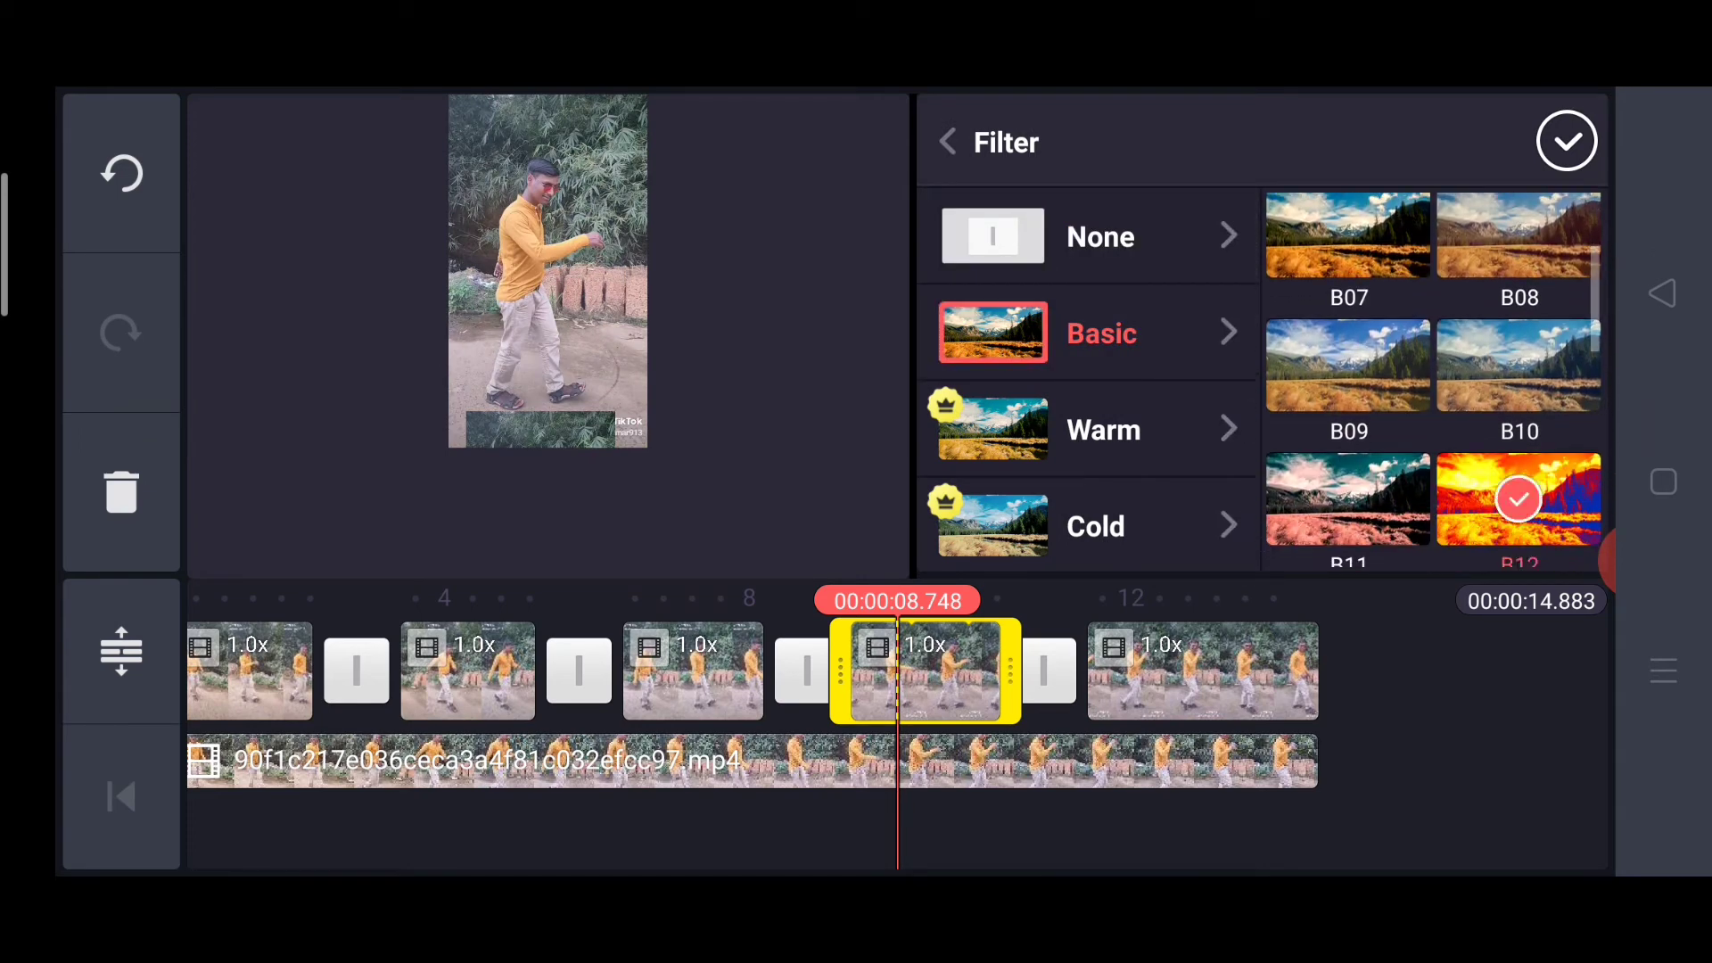
click(1348, 368)
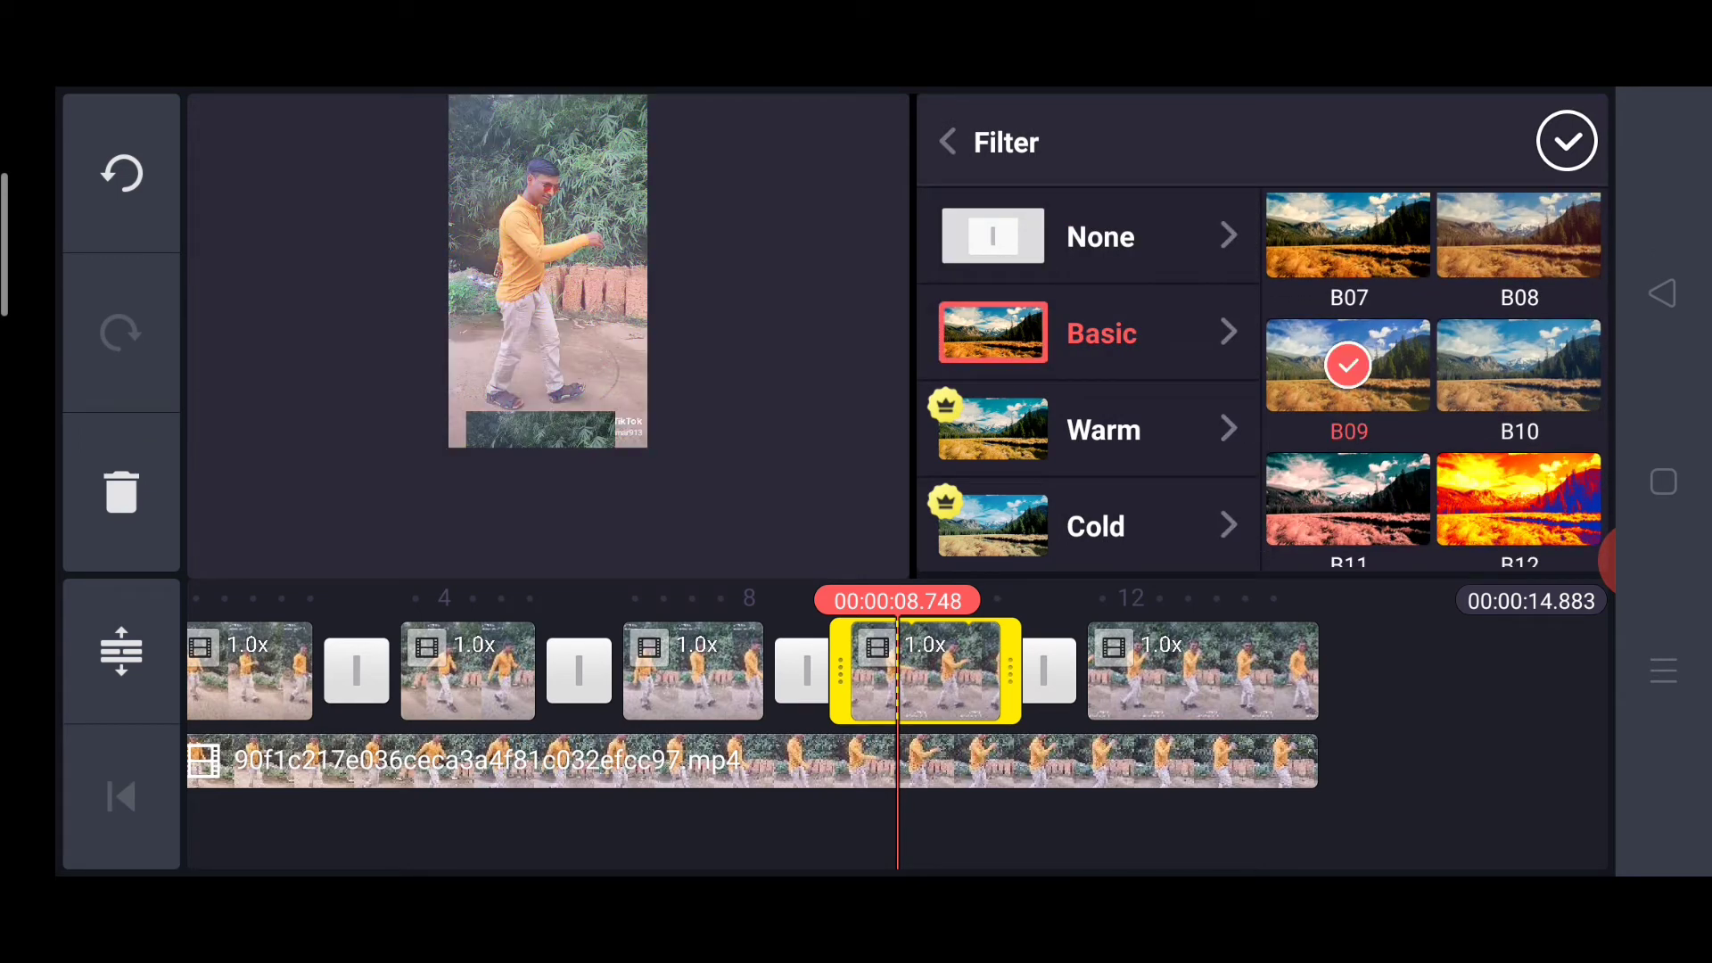
click(1519, 368)
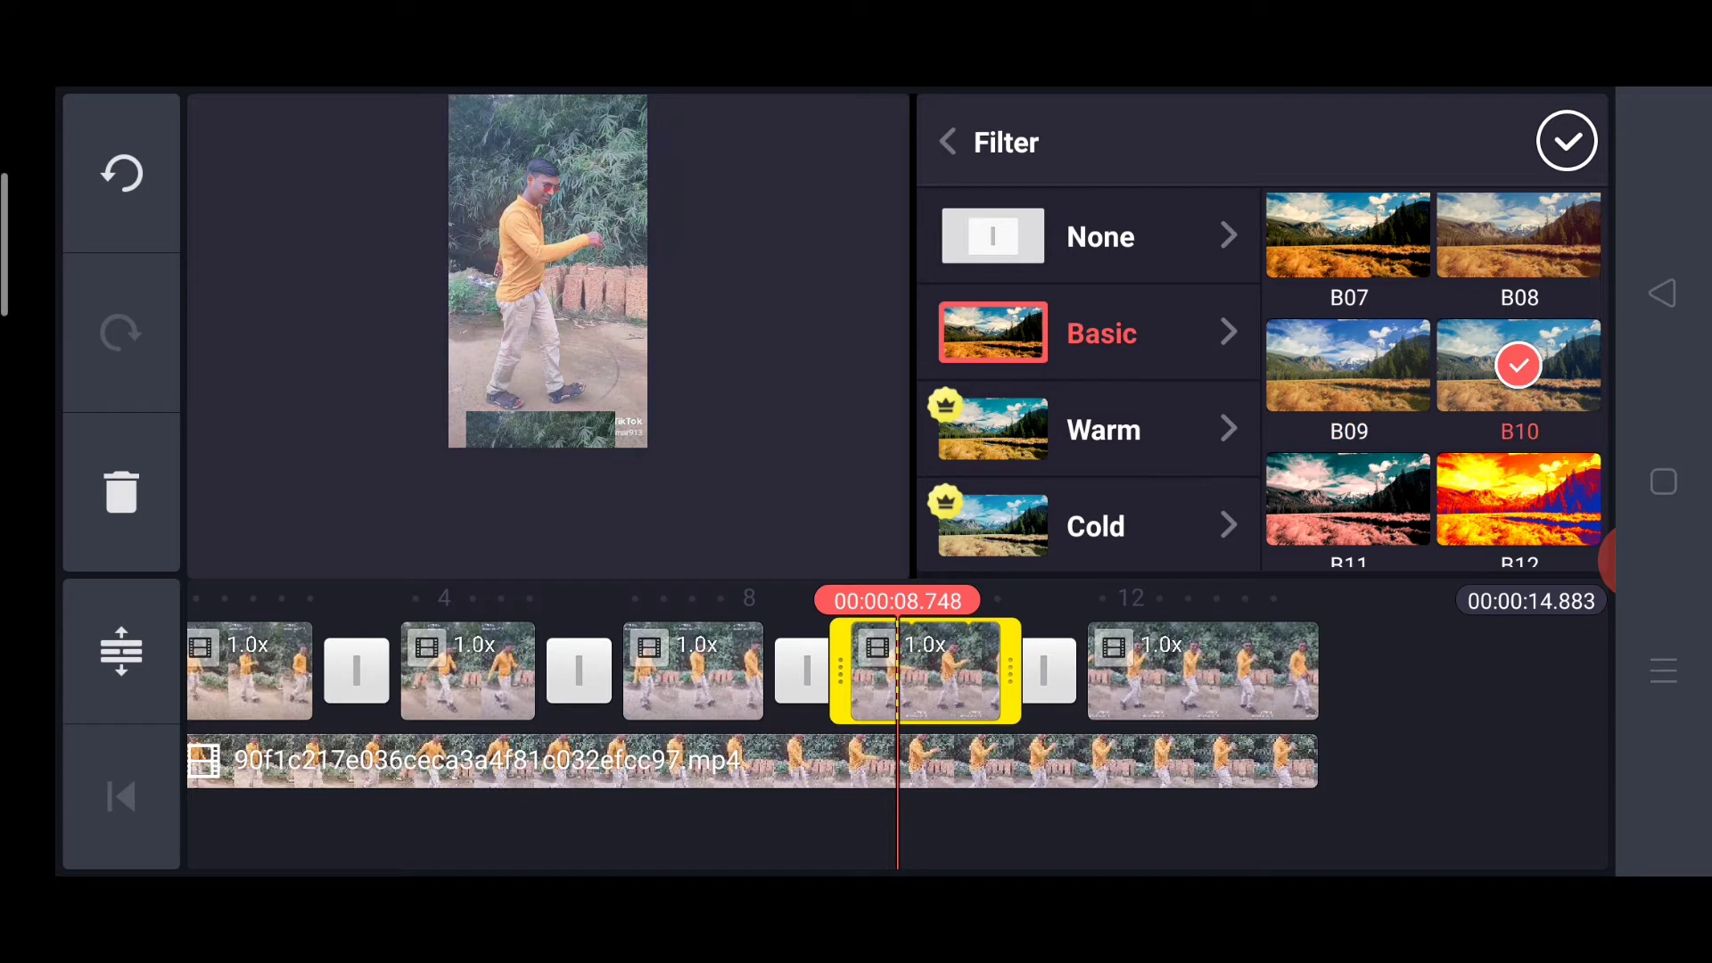
click(1348, 502)
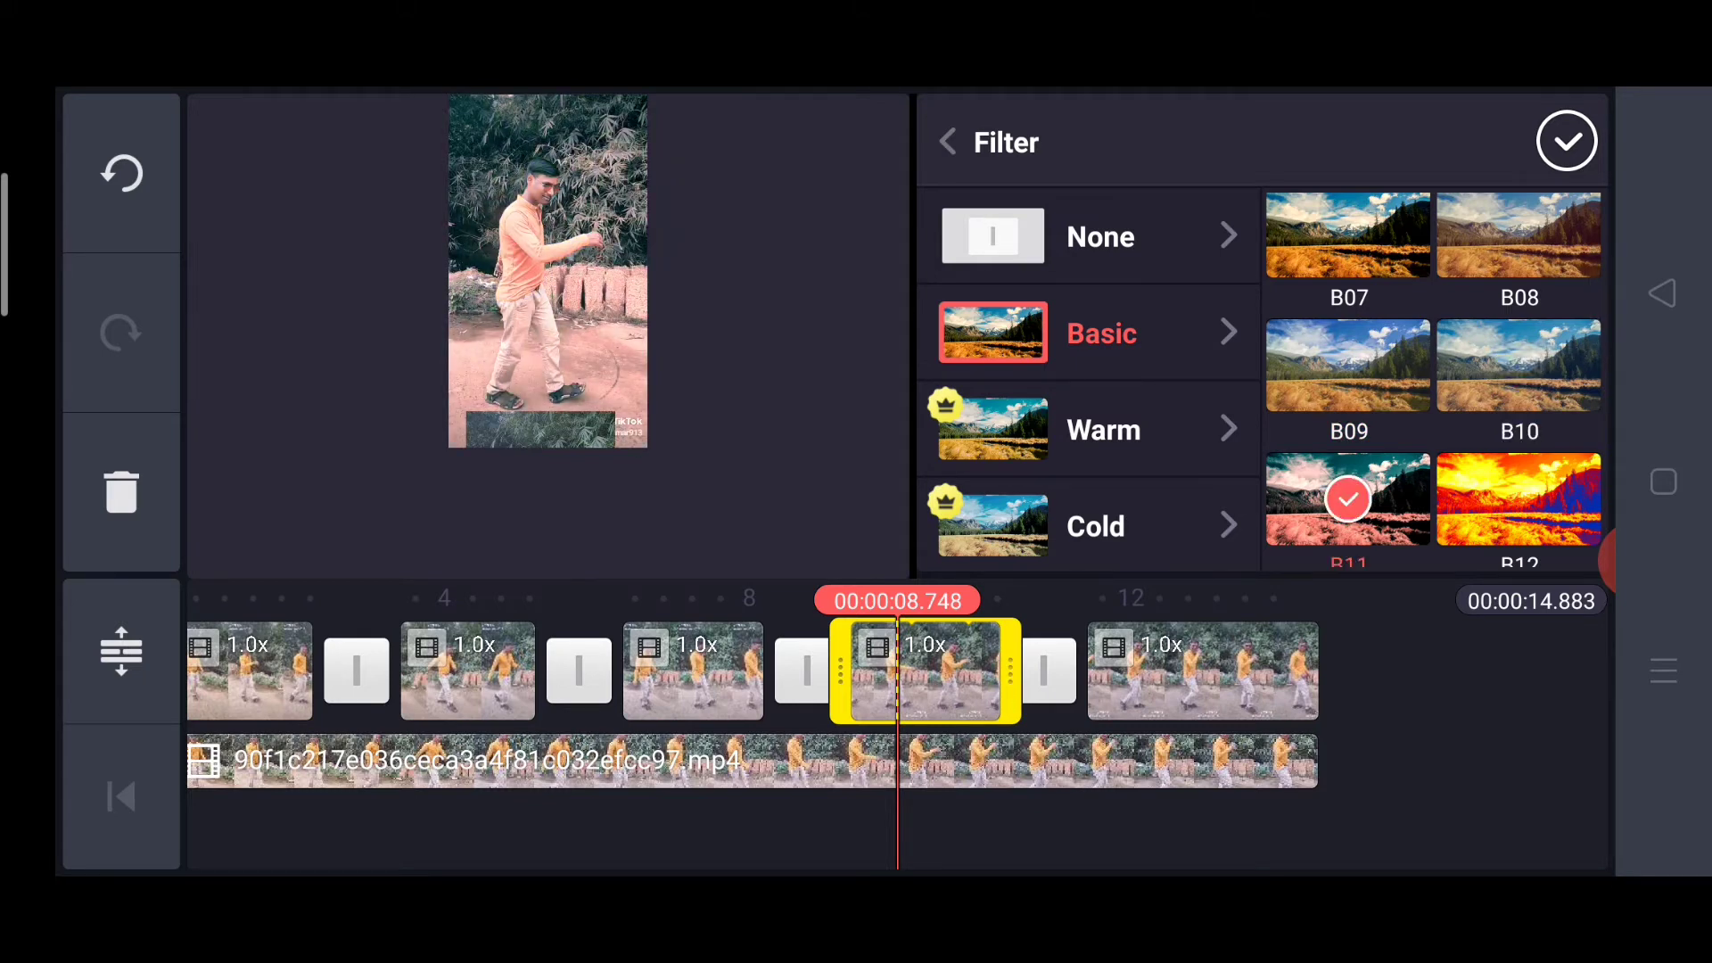
click(1566, 143)
Step: Give the last clip the desaturated Basic B19 colour filter
drag(1069, 673, 856, 673)
click(964, 673)
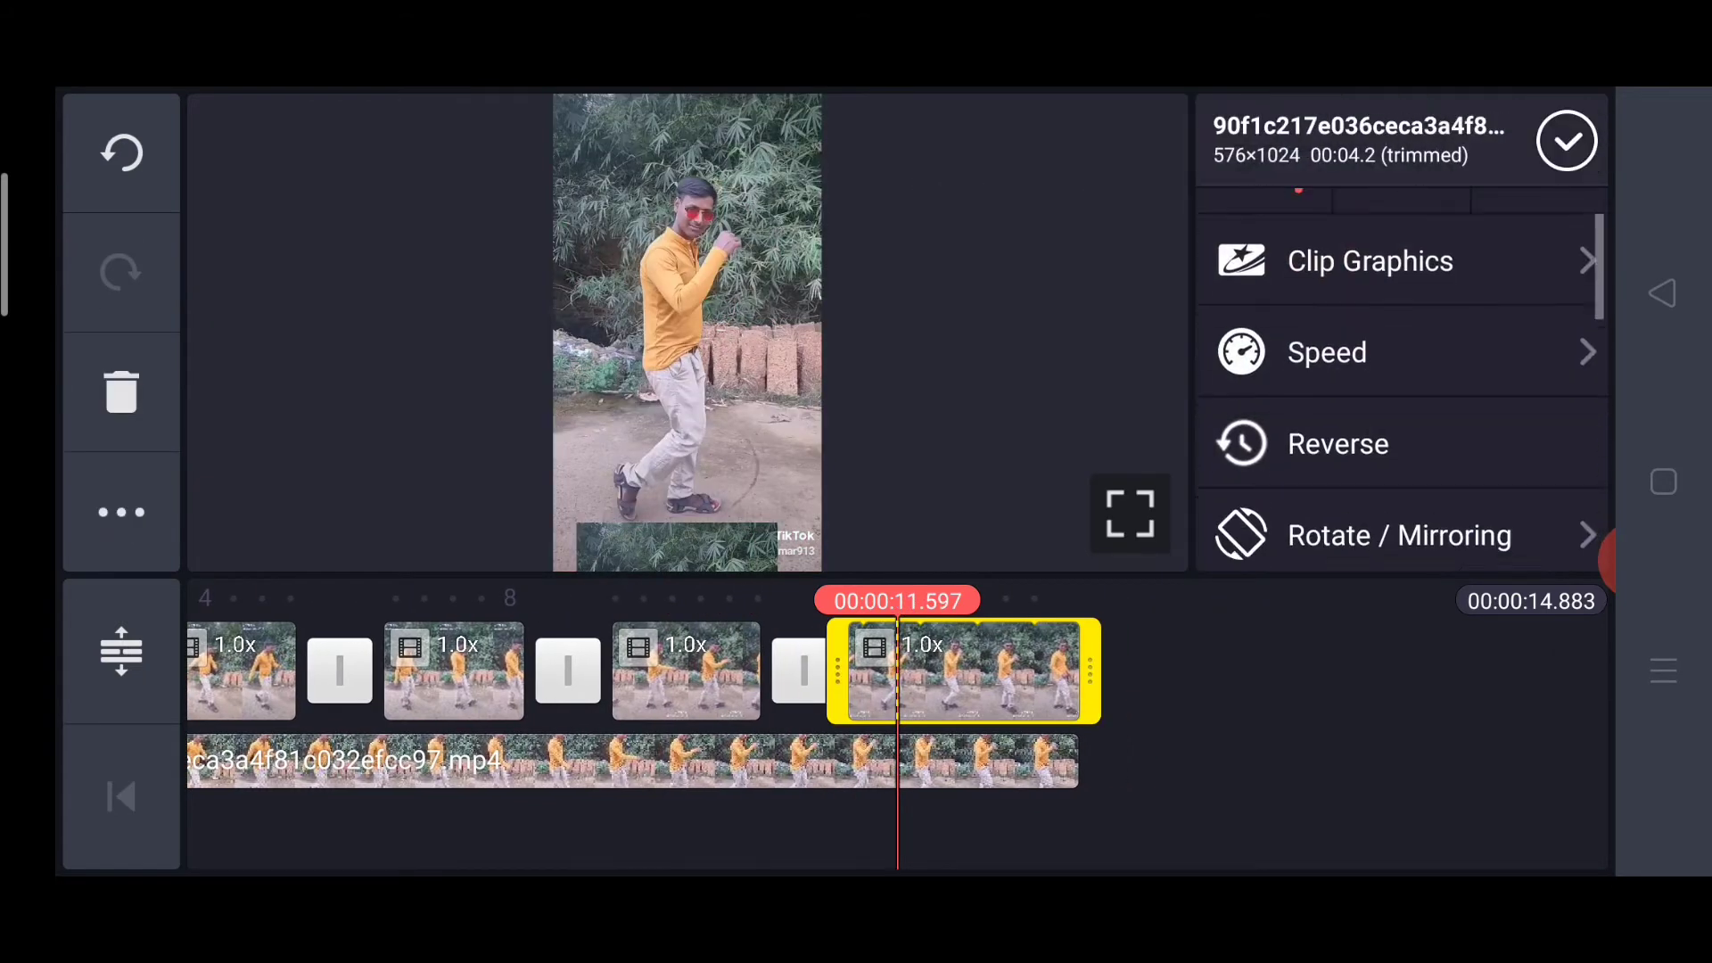
scroll(1404, 402, down, 2)
click(1405, 562)
scroll(1257, 401, down, 2)
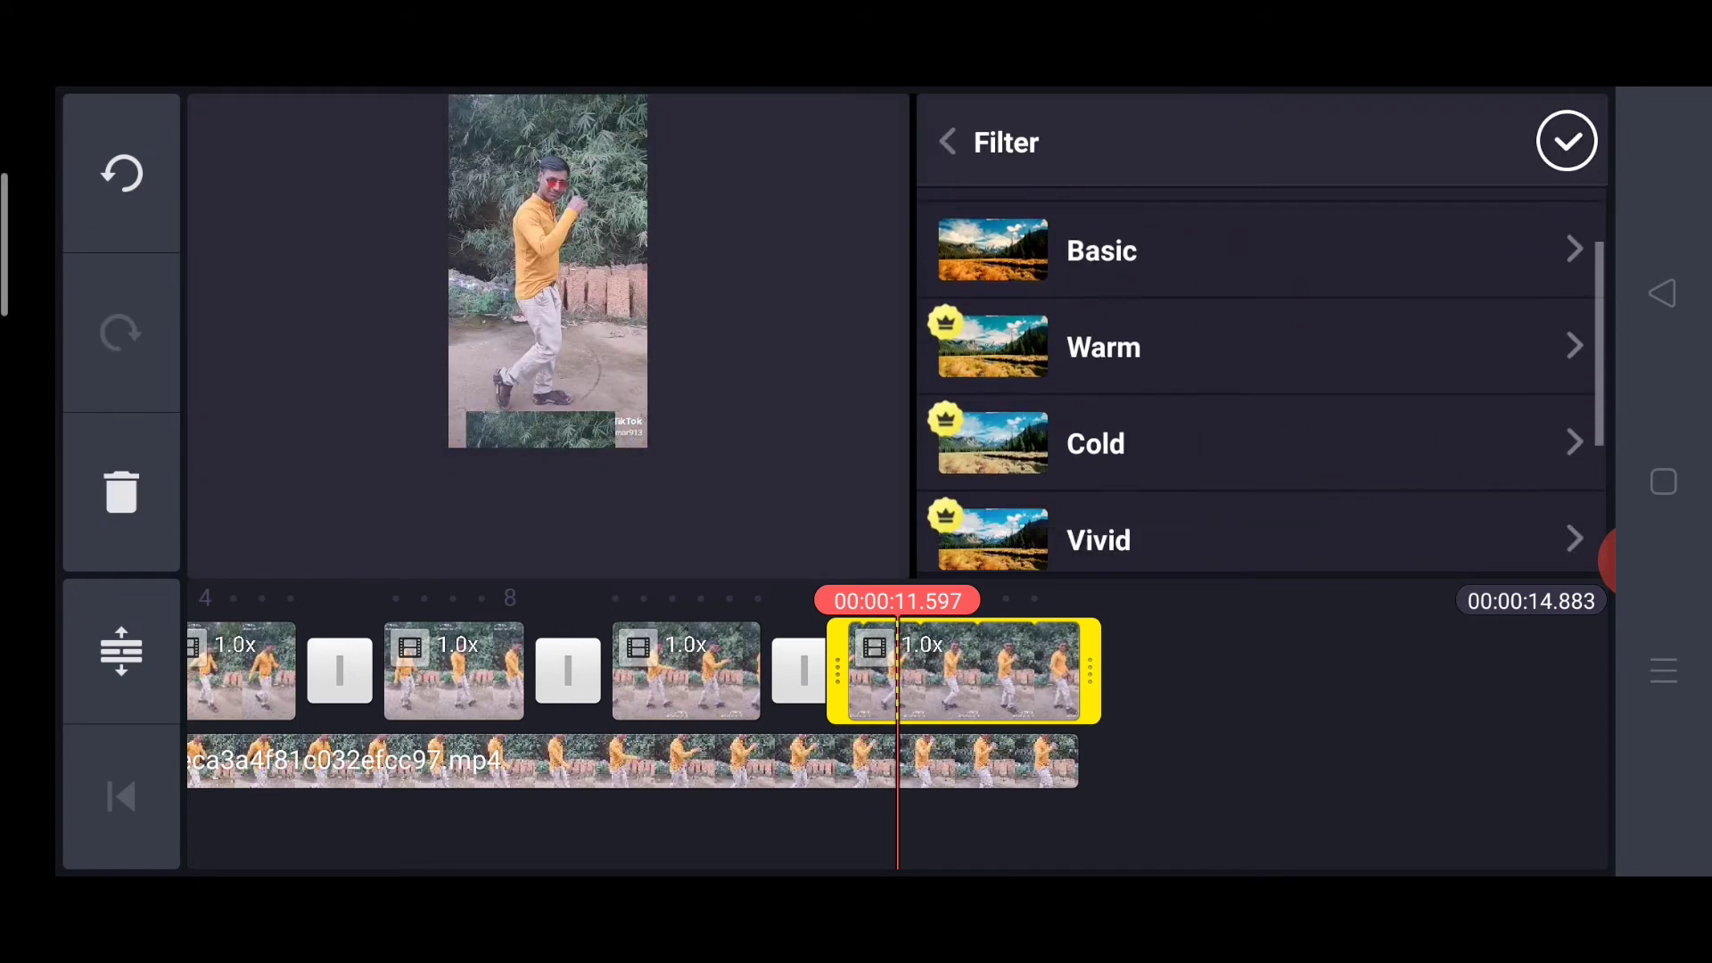
scroll(1258, 401, up, 2)
click(1100, 307)
scroll(1431, 401, down, 3)
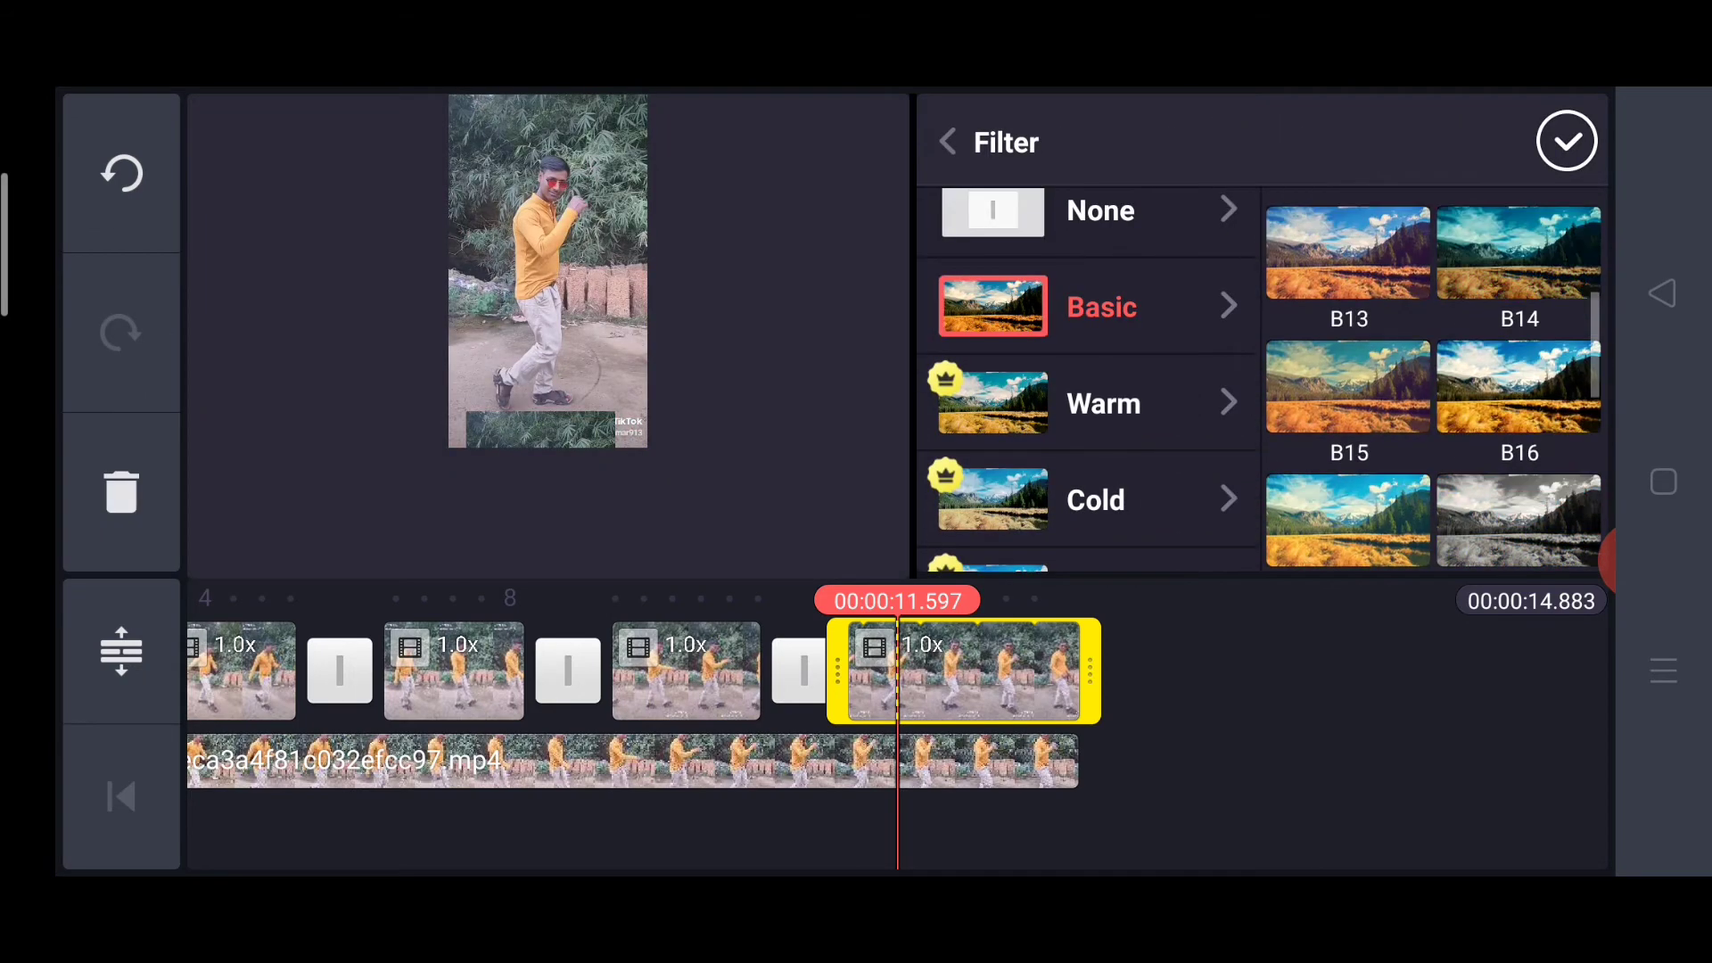
scroll(1430, 401, down, 3)
click(1348, 336)
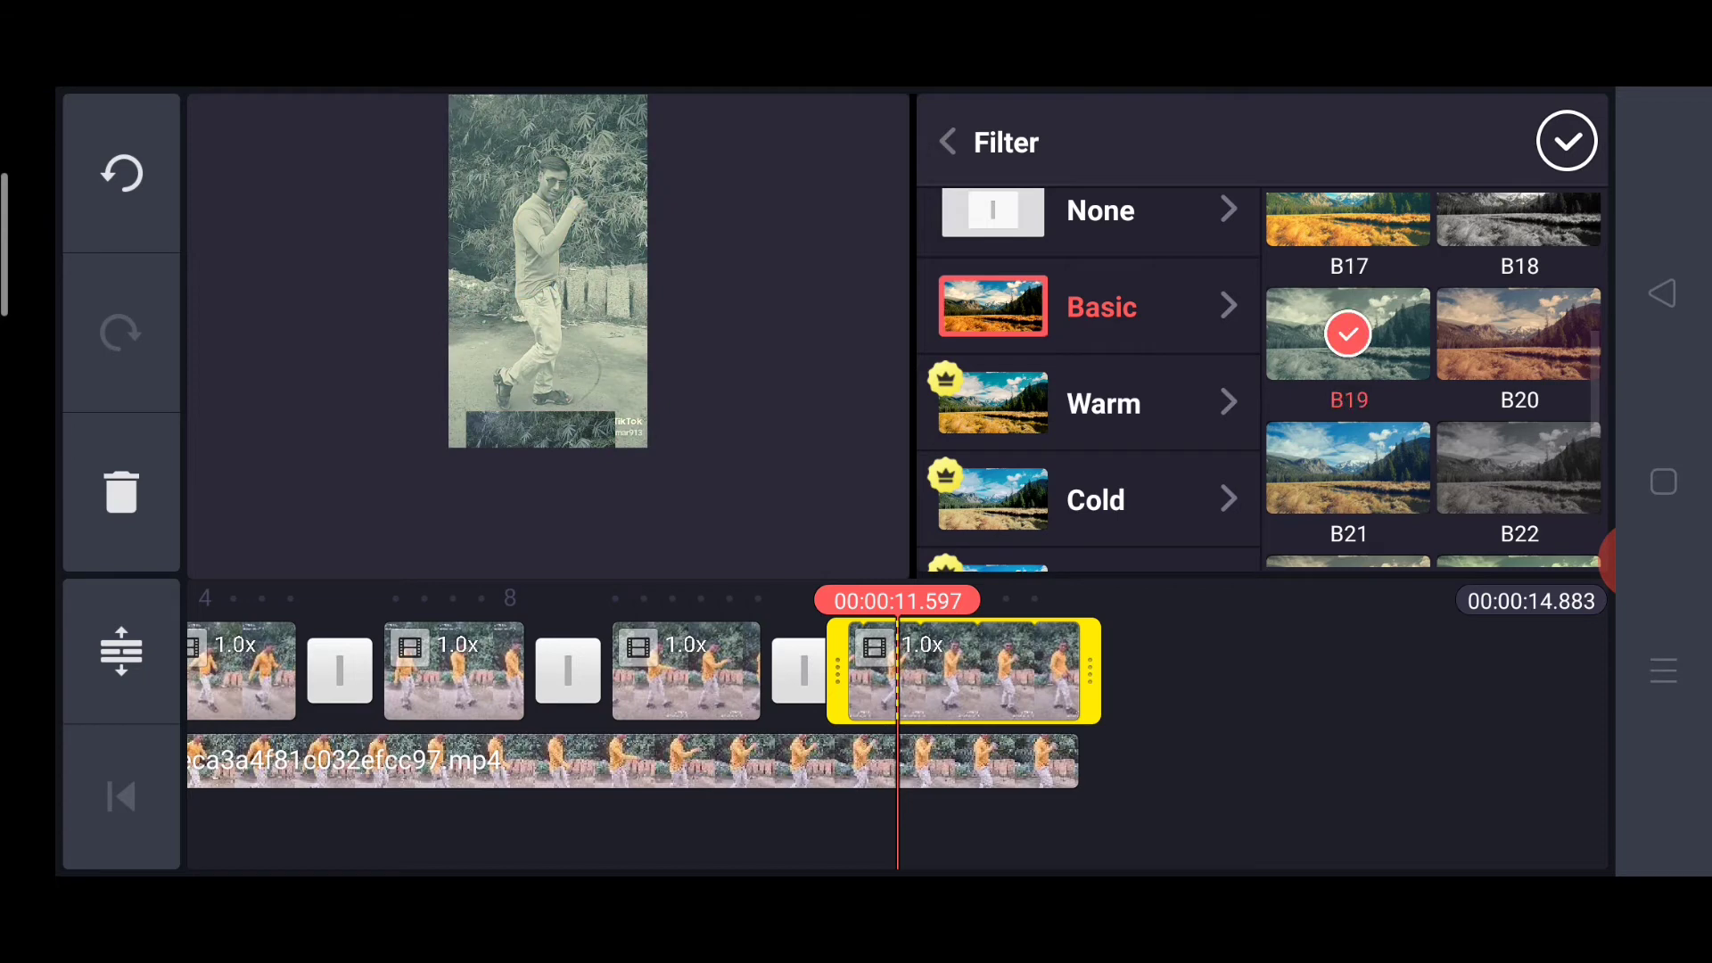
click(1567, 143)
click(896, 670)
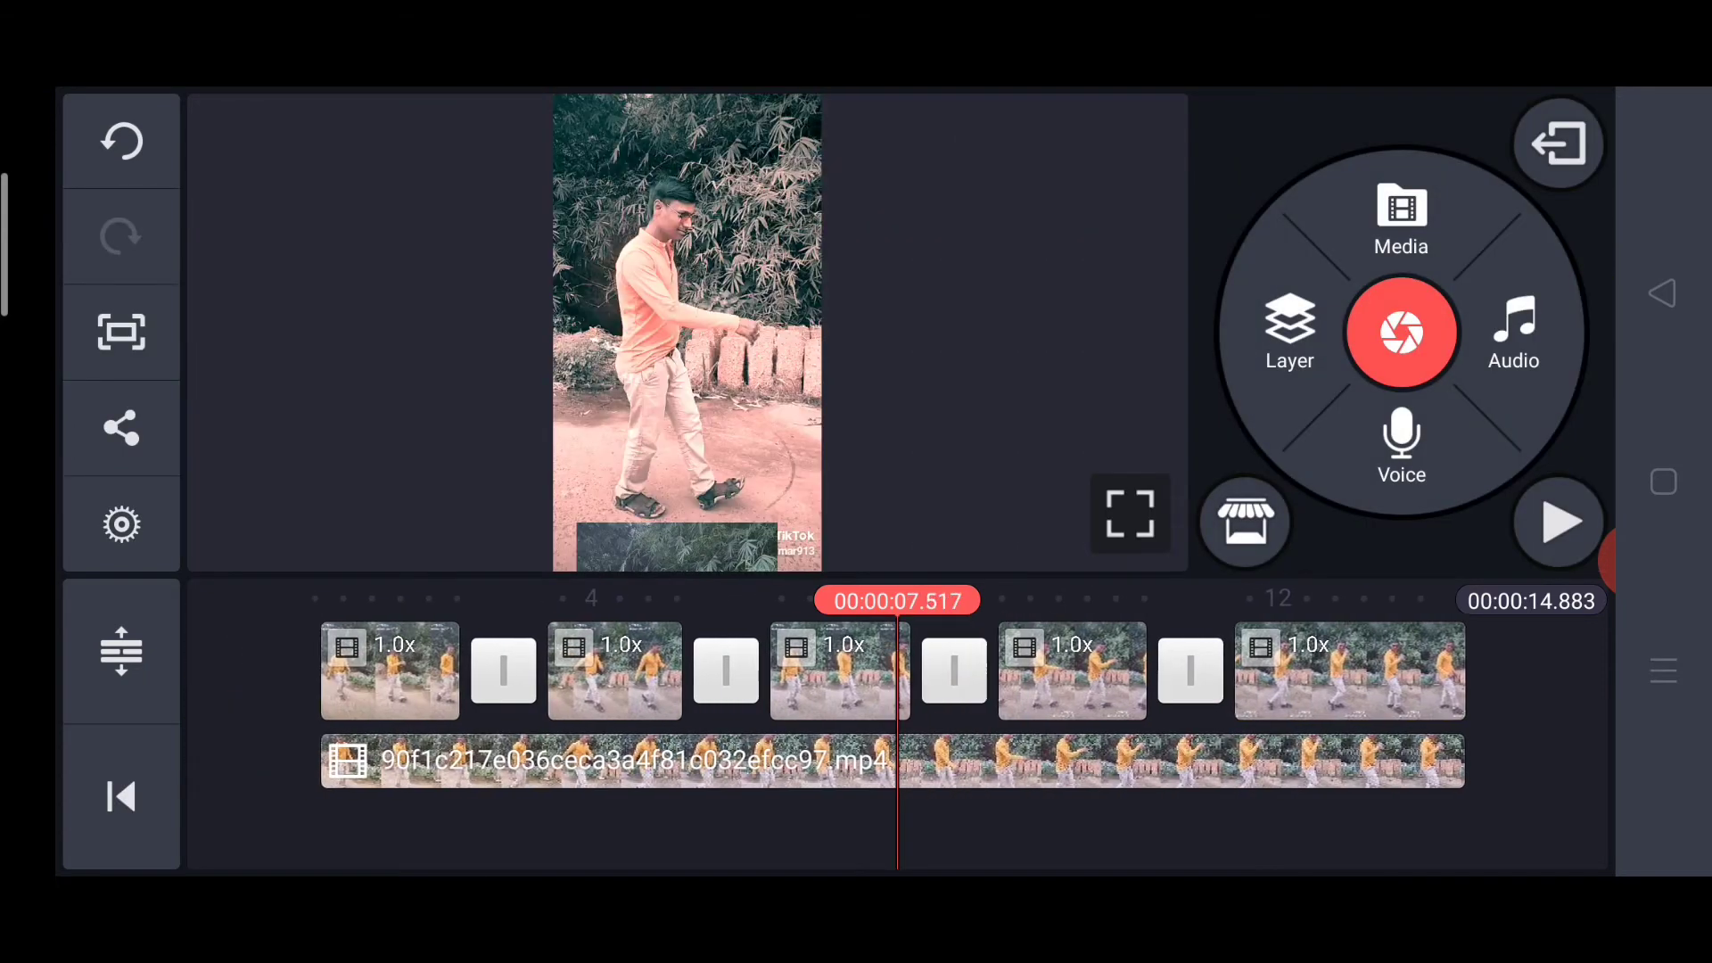
drag(1205, 669, 668, 669)
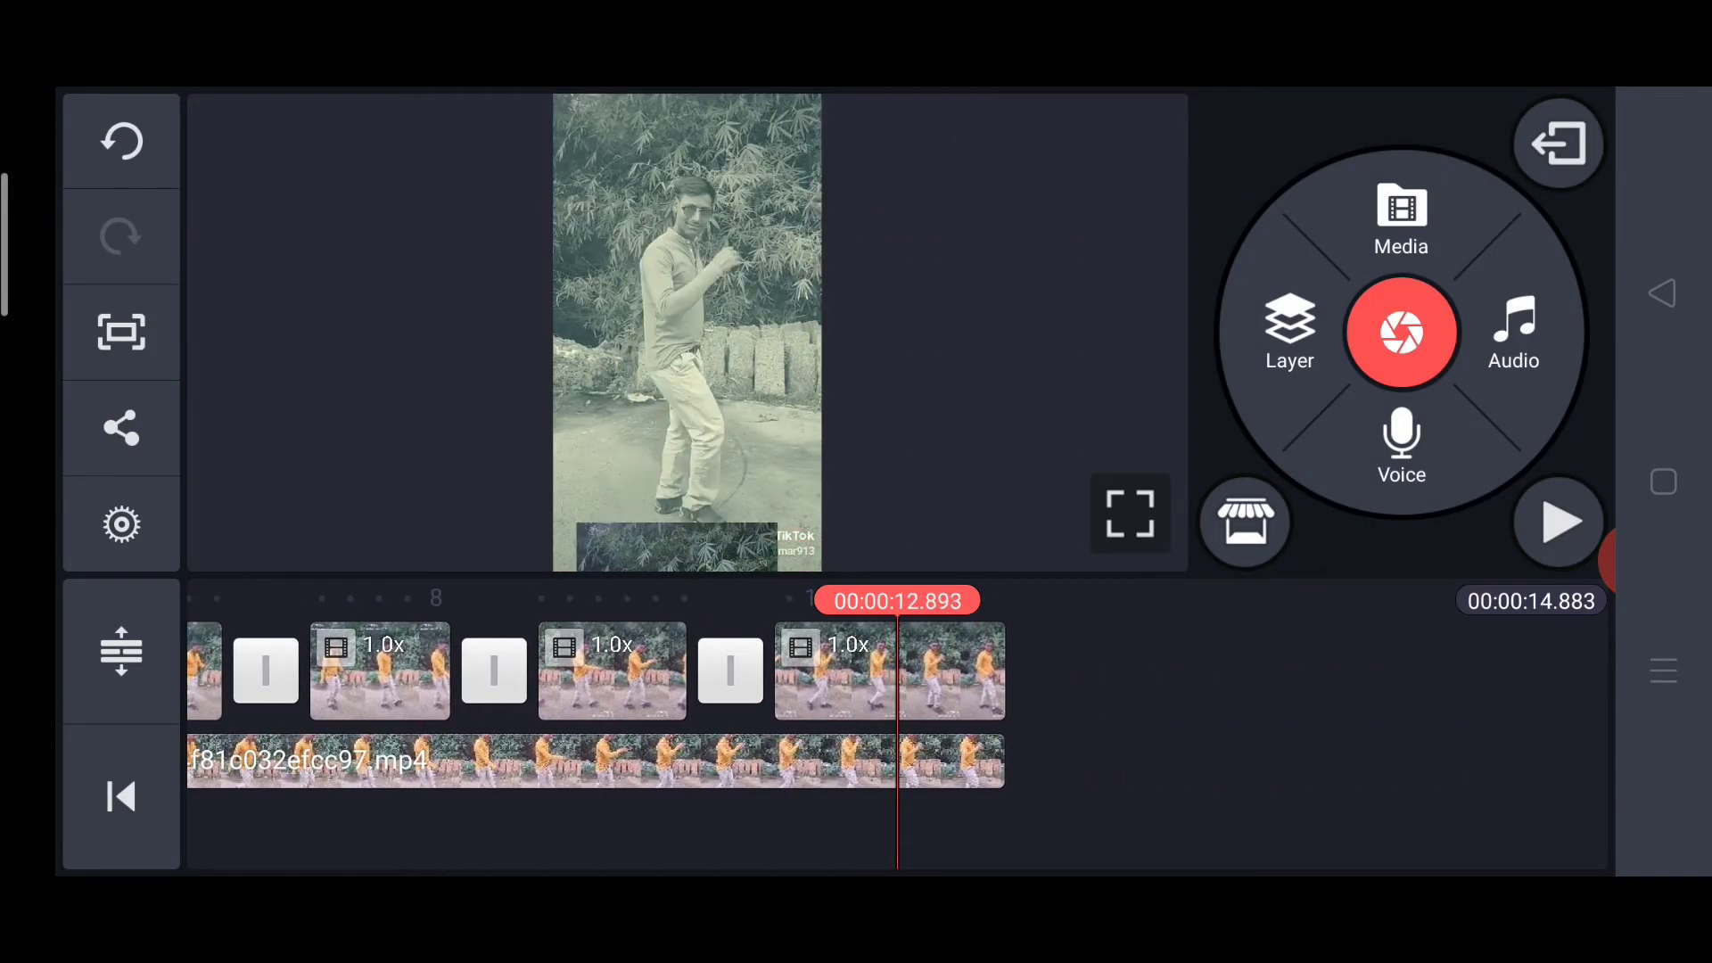
Step: Raise the last main-track clip's contrast to +155 in Adjustment
click(957, 672)
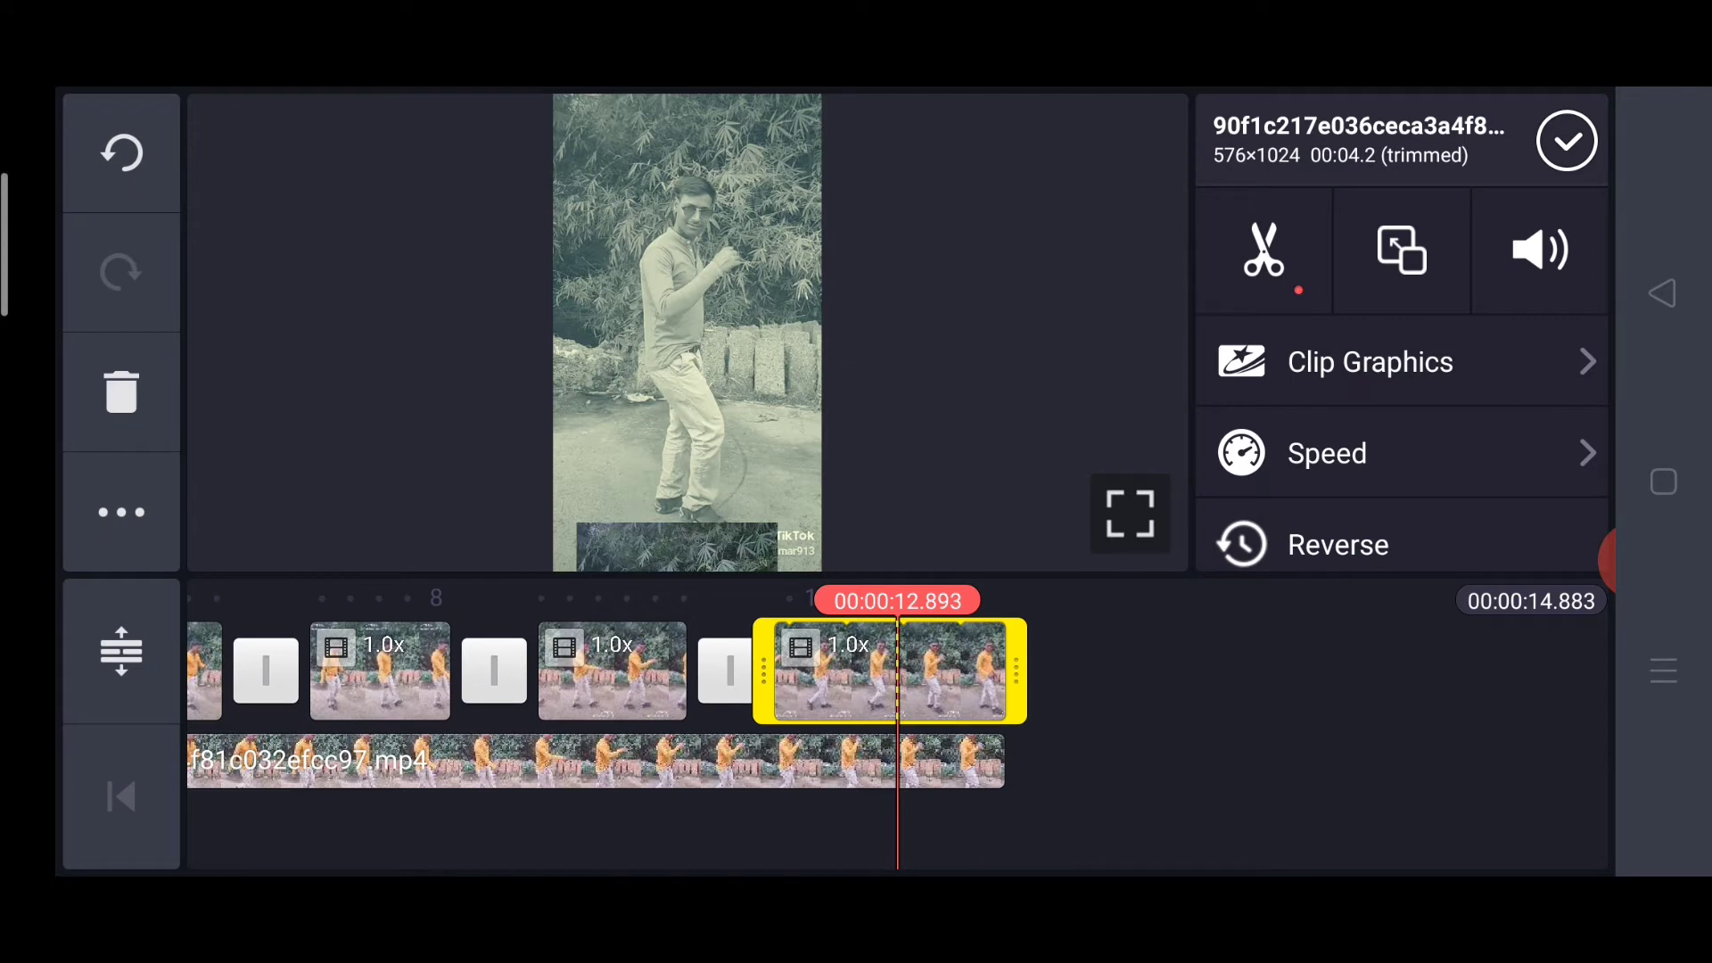
scroll(1403, 401, down, 4)
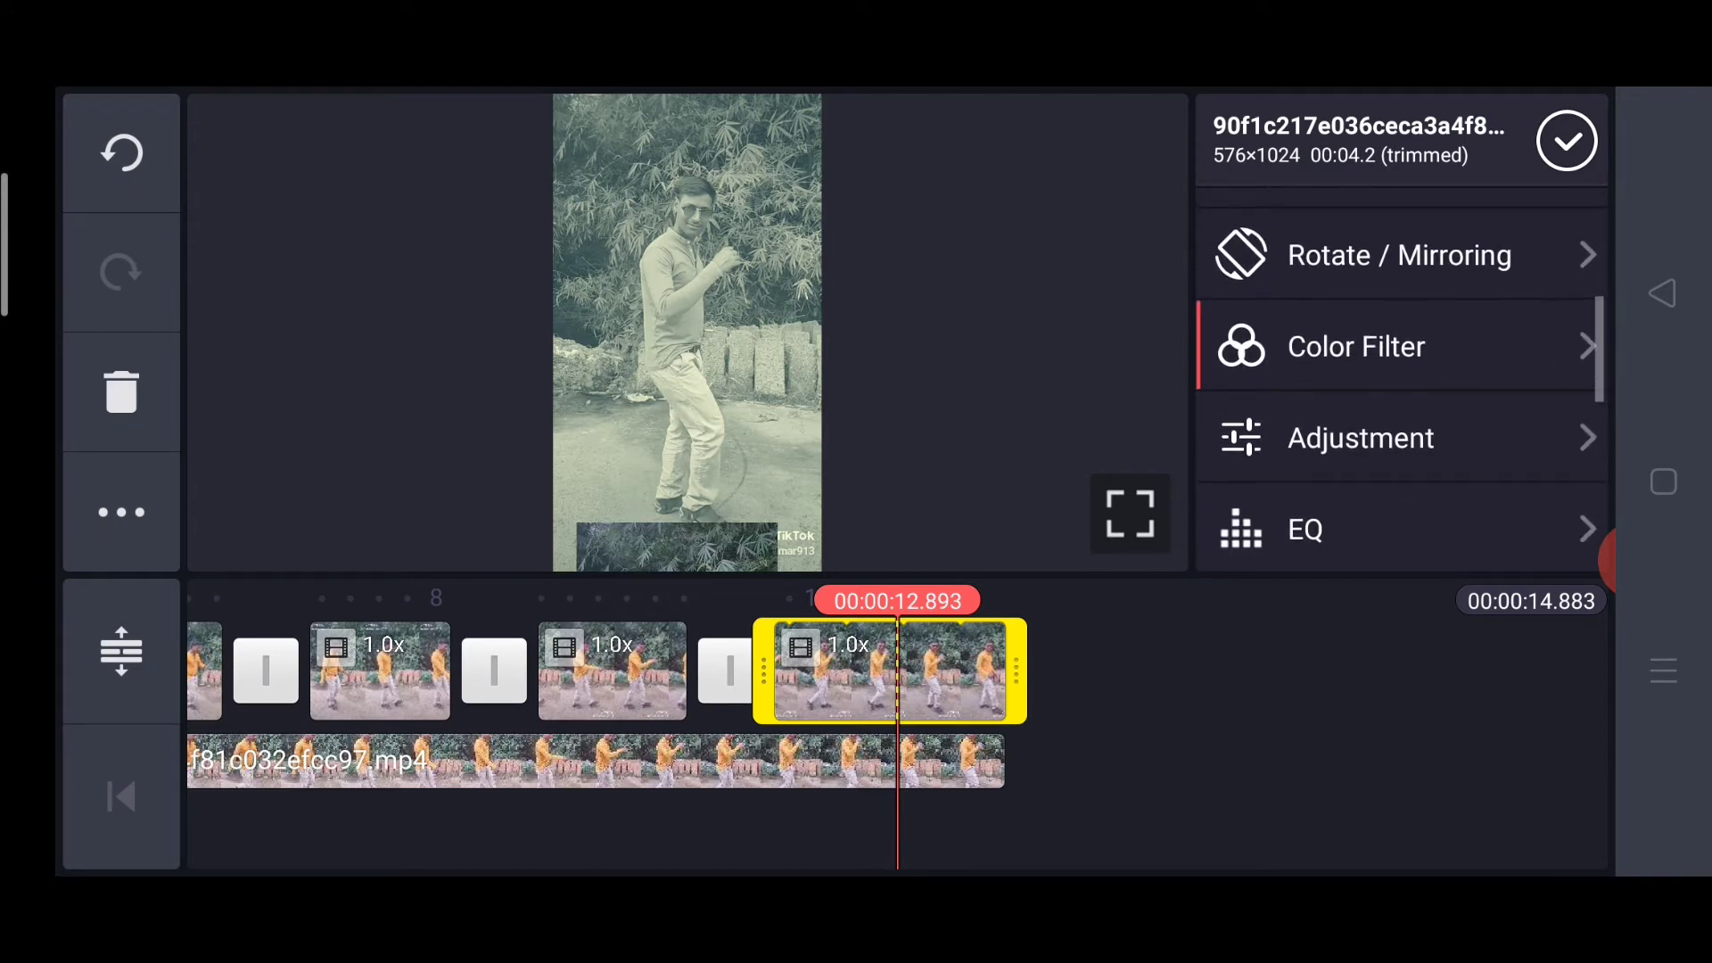
click(1360, 437)
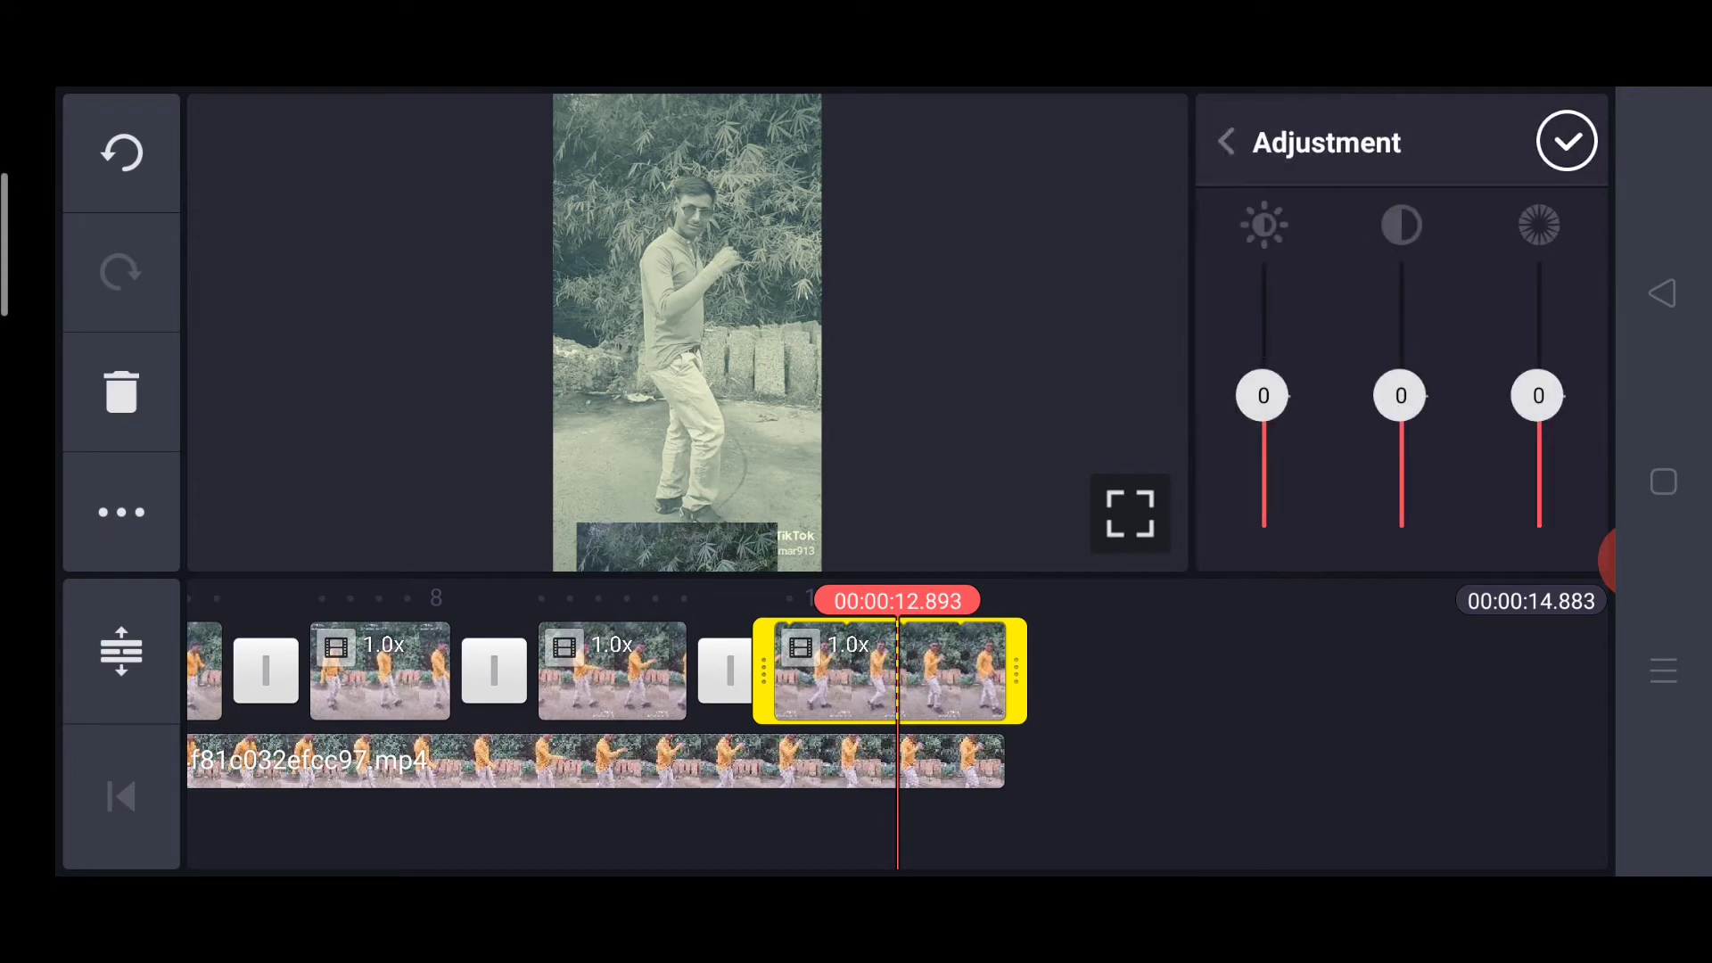
drag(1401, 397, 1401, 303)
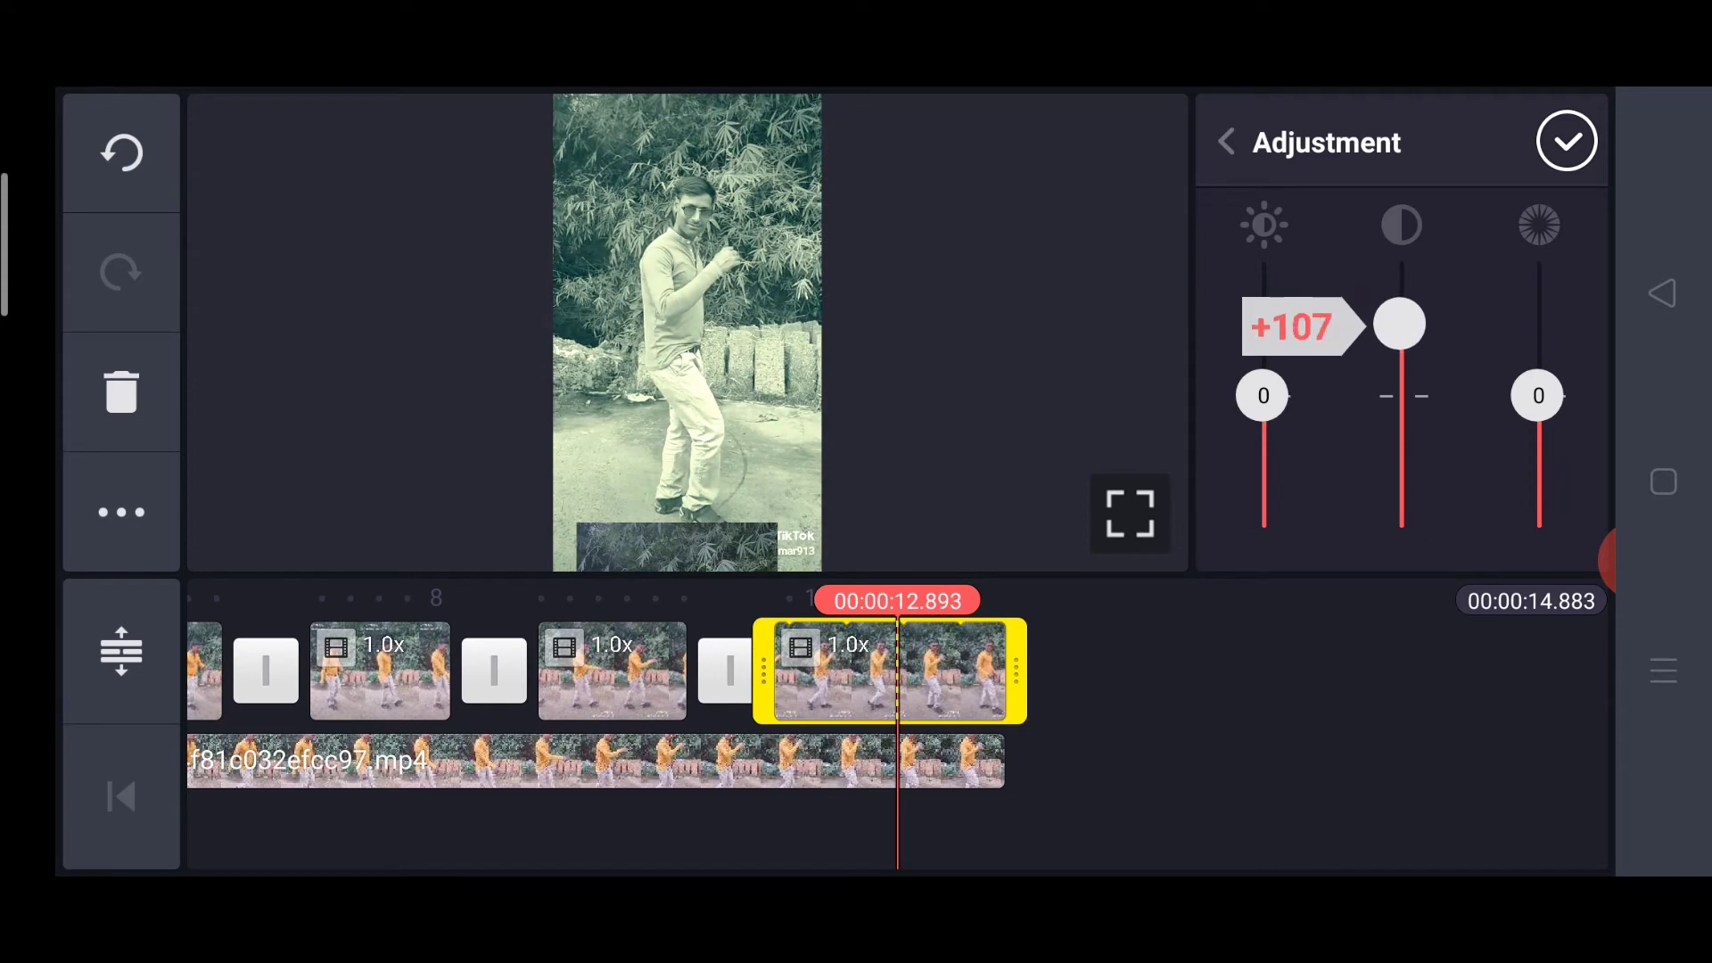
drag(1538, 396, 1538, 396)
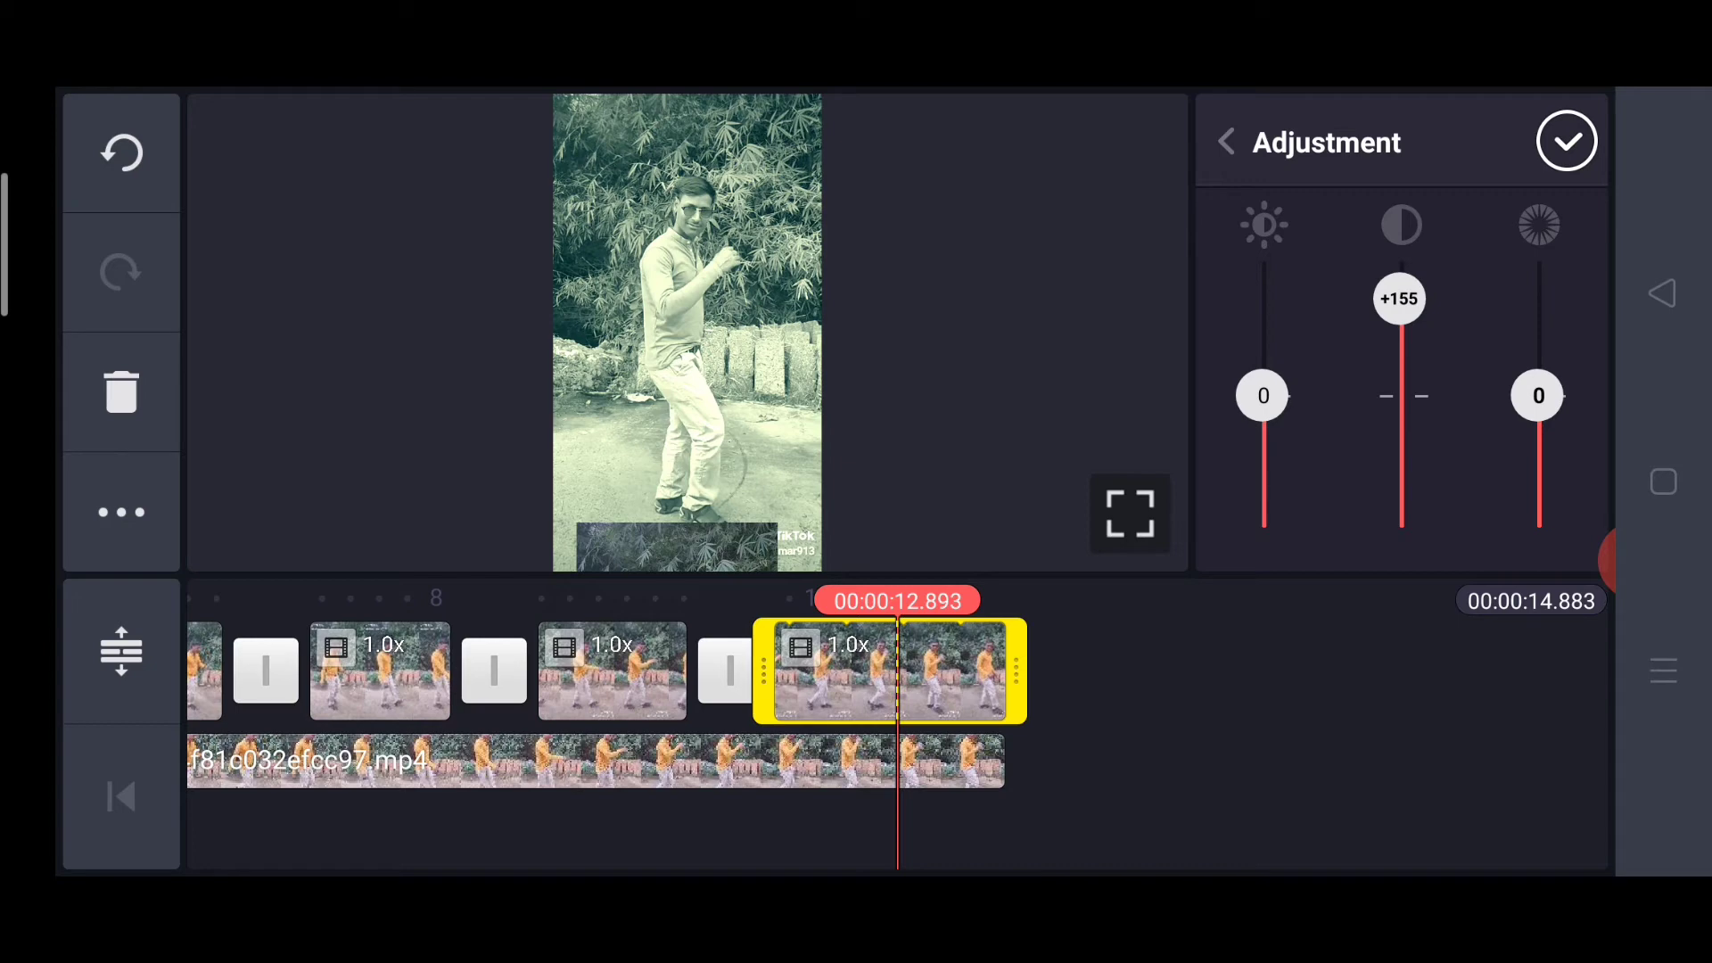
click(1567, 142)
Step: Select the overlay mp4 layer clip on the lower track to reach its options
click(119, 797)
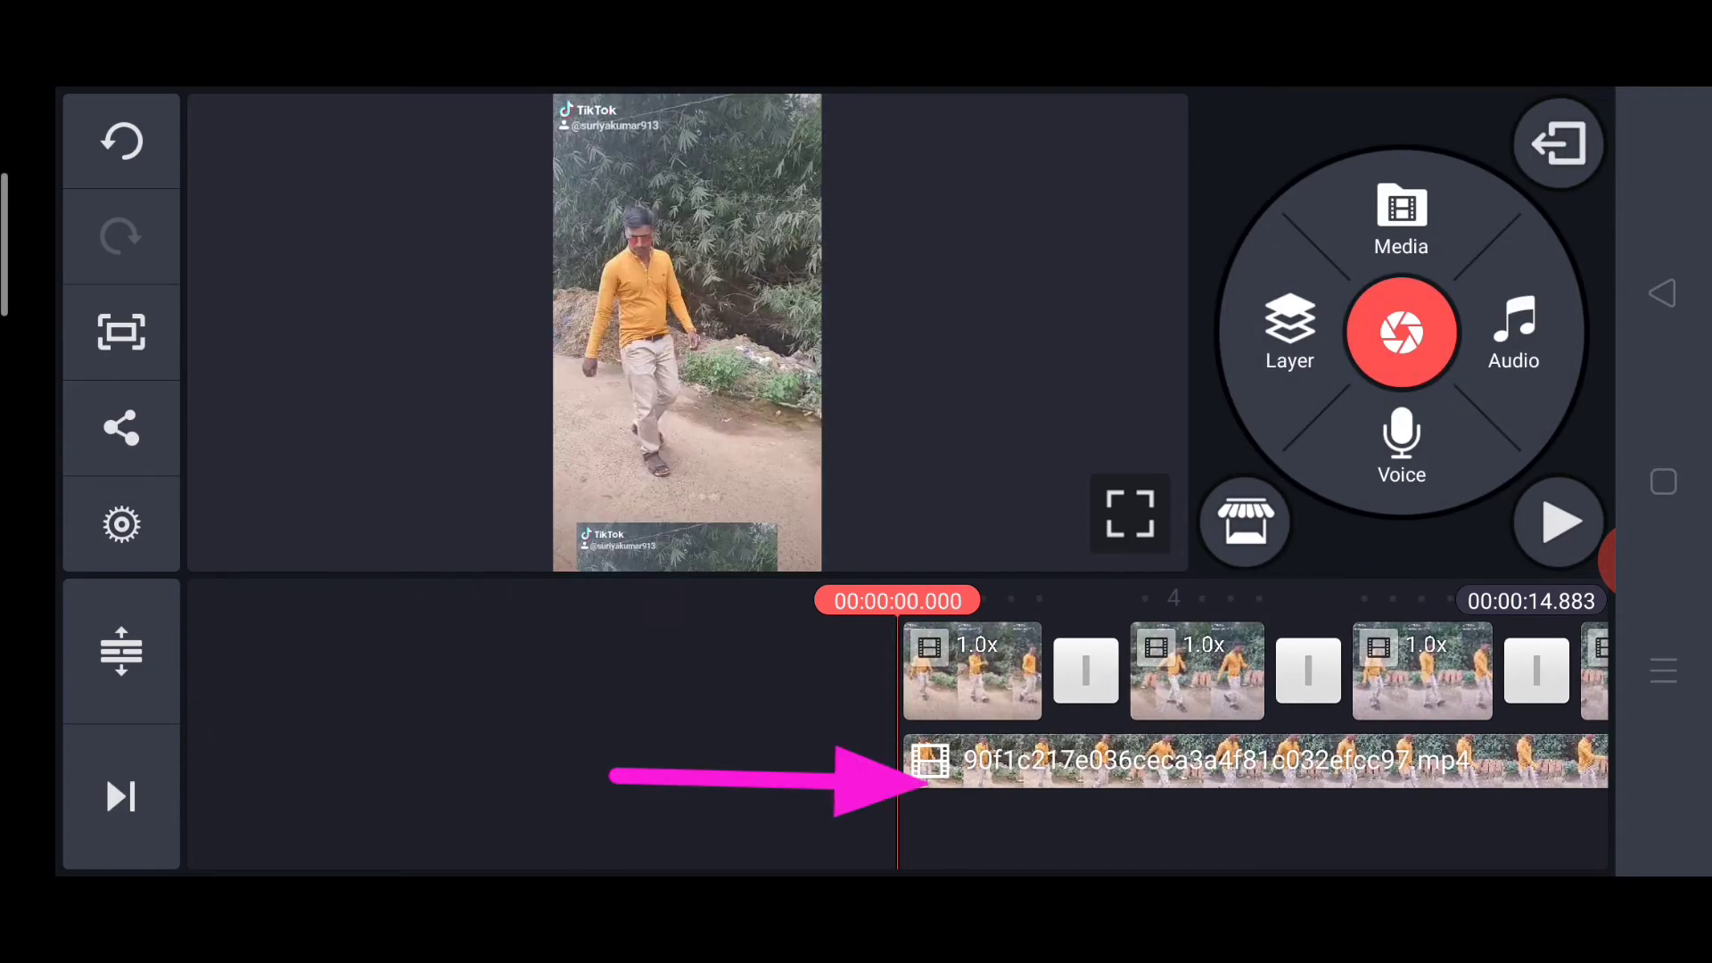
click(1204, 762)
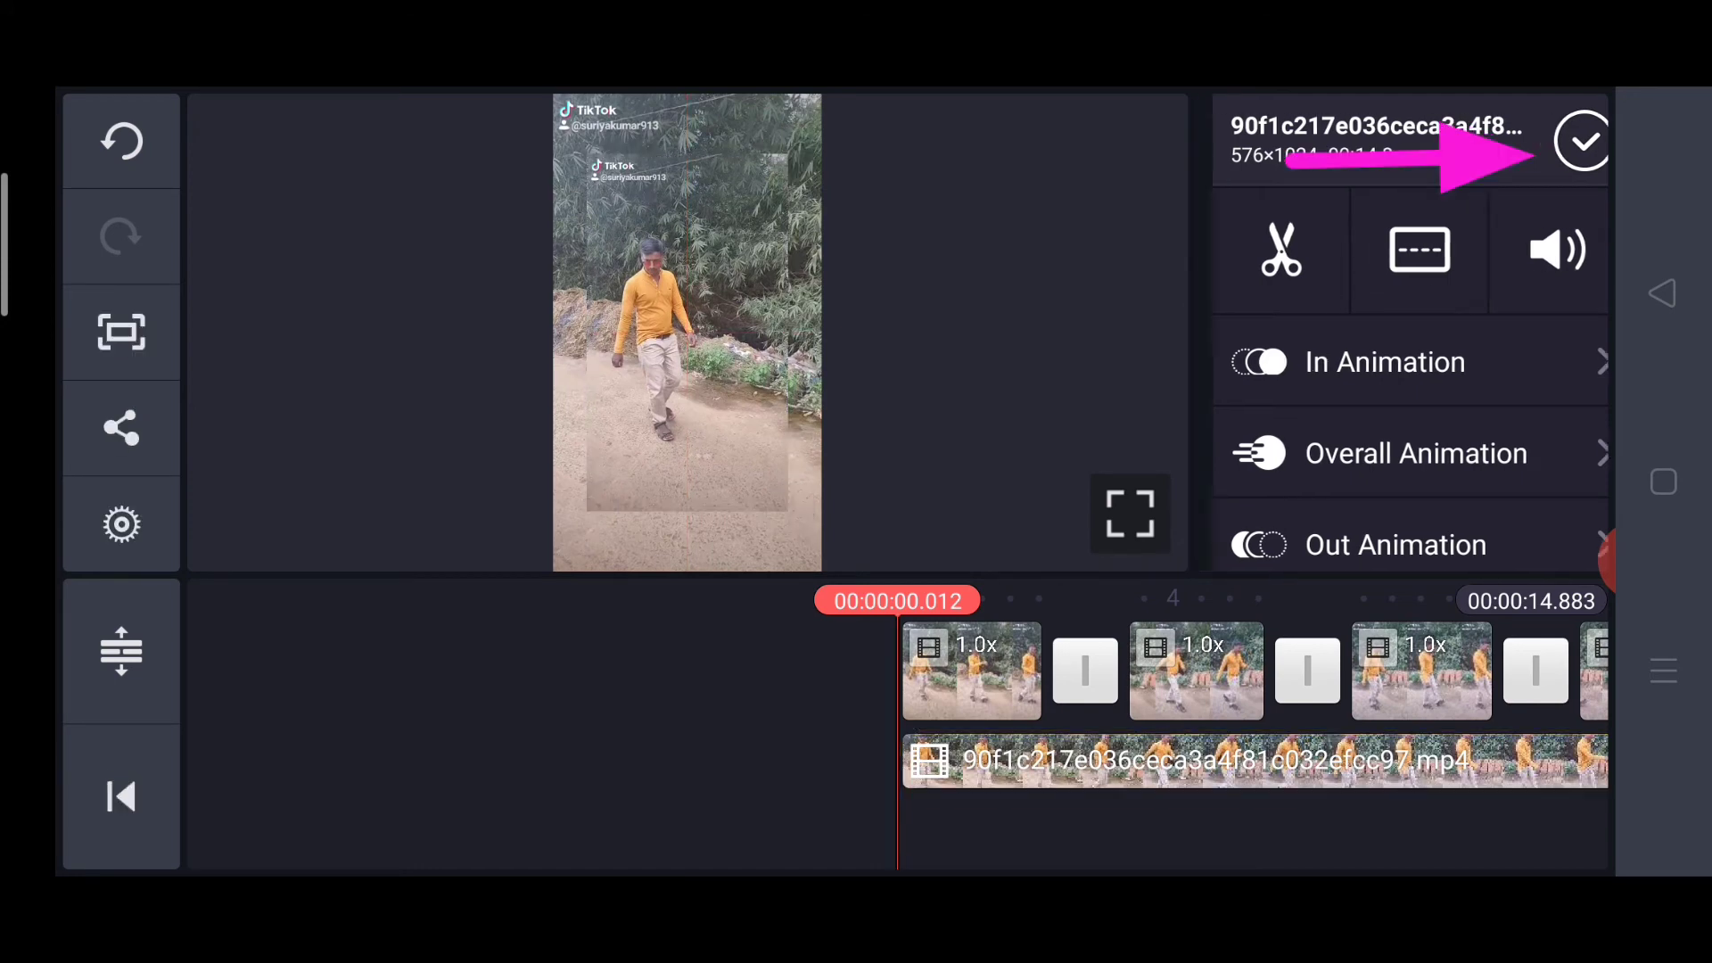
click(1567, 141)
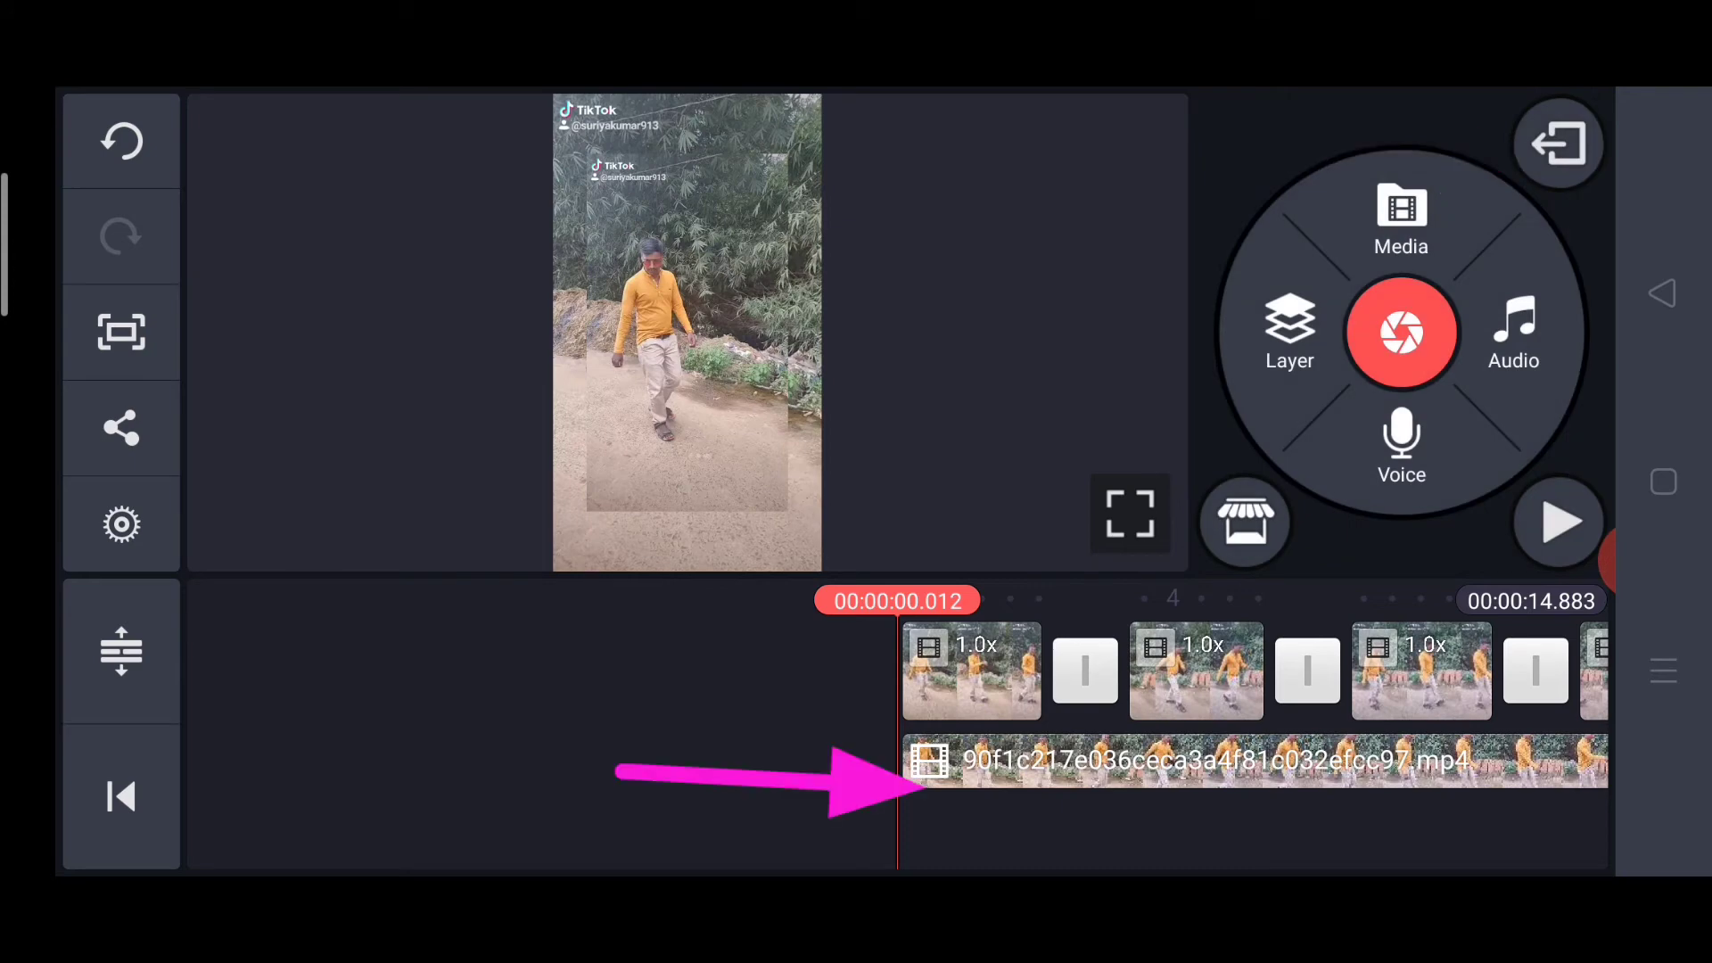
click(1245, 763)
scroll(1402, 443, down, 3)
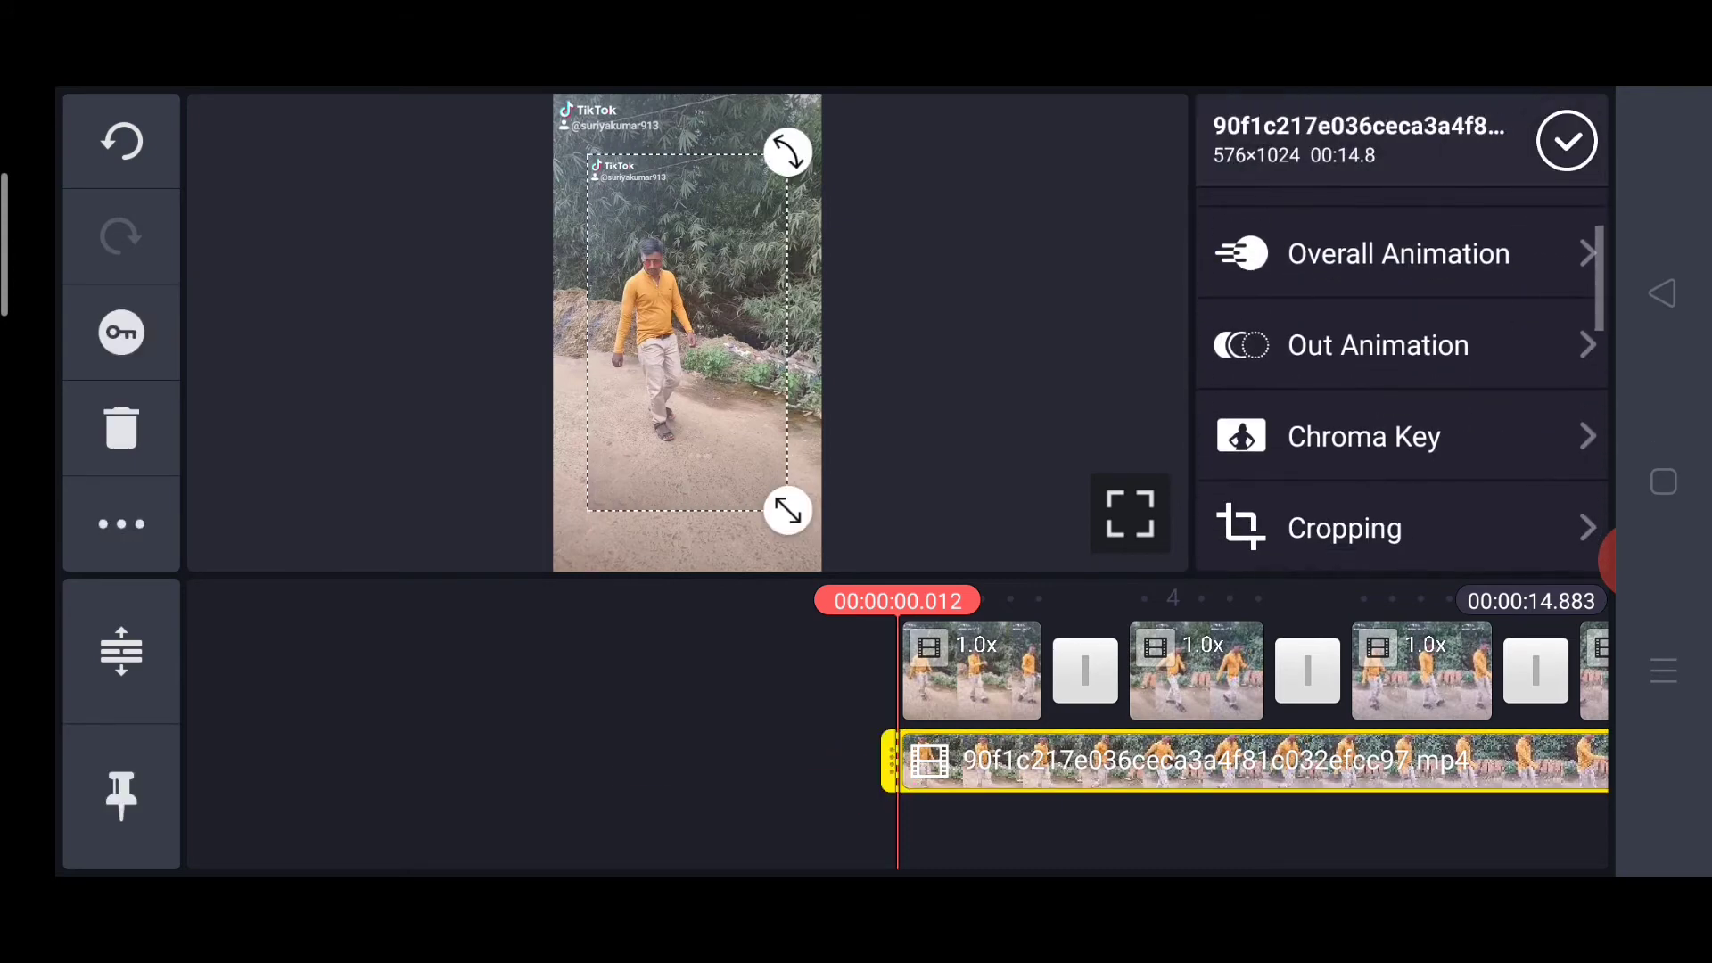
Step: Enable Chroma Key on the overlay layer with thresholds of 31% and 52%
click(1364, 436)
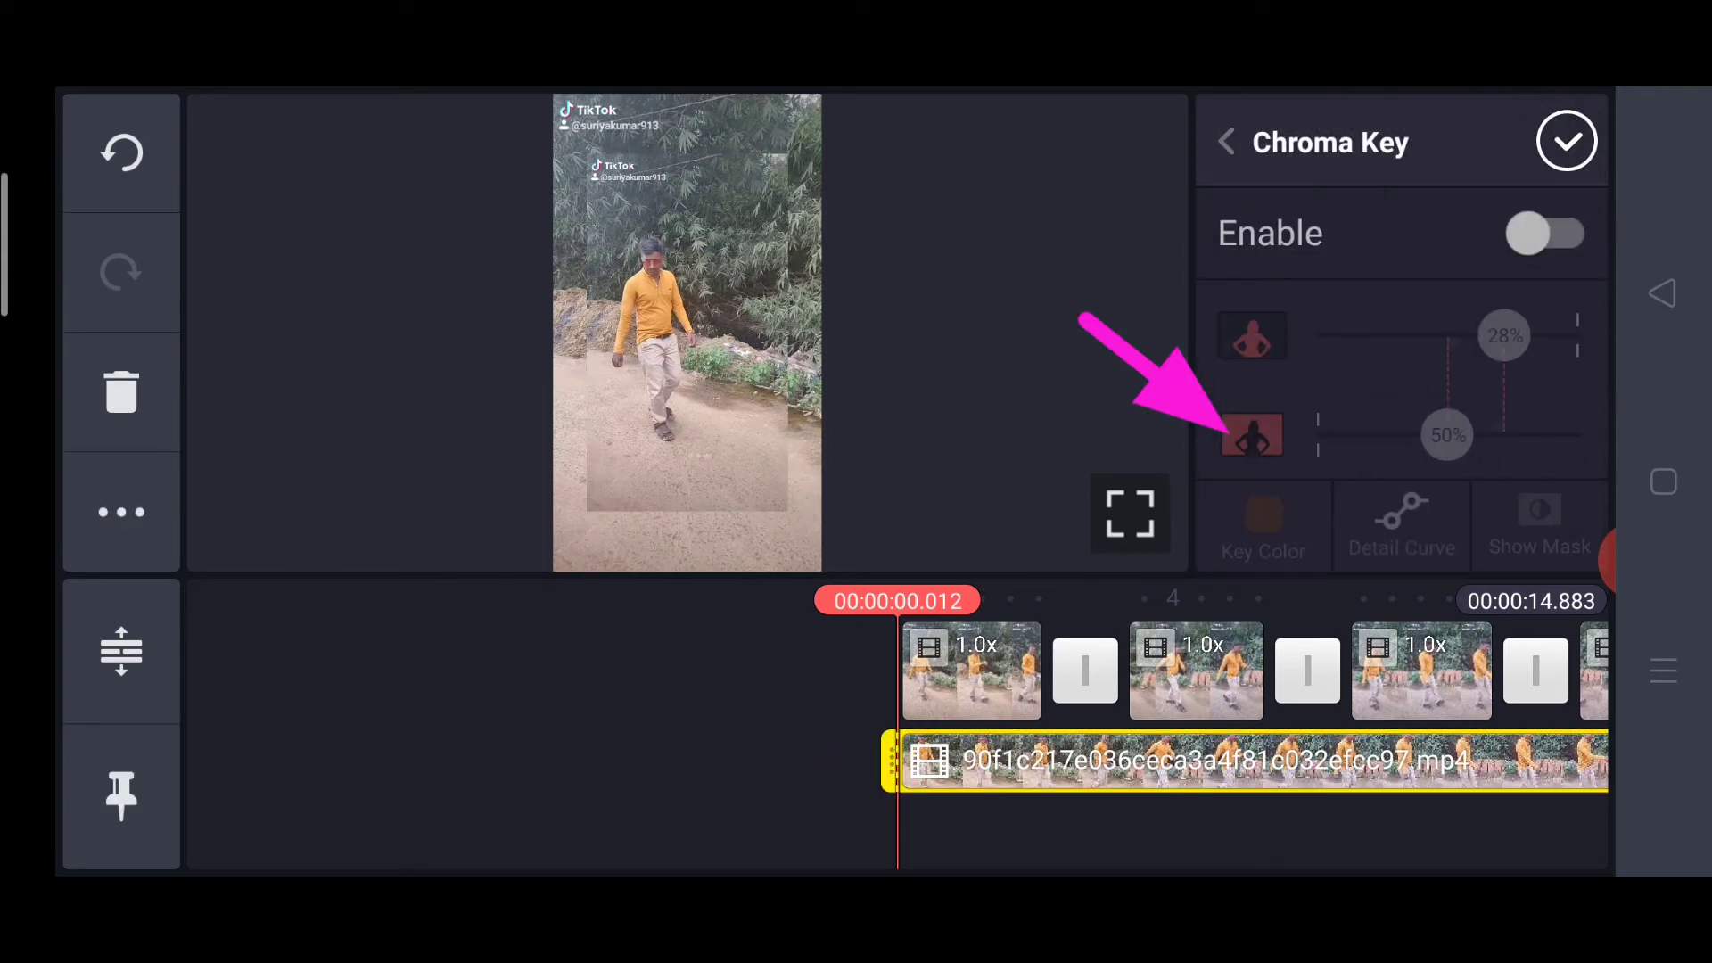
click(1546, 235)
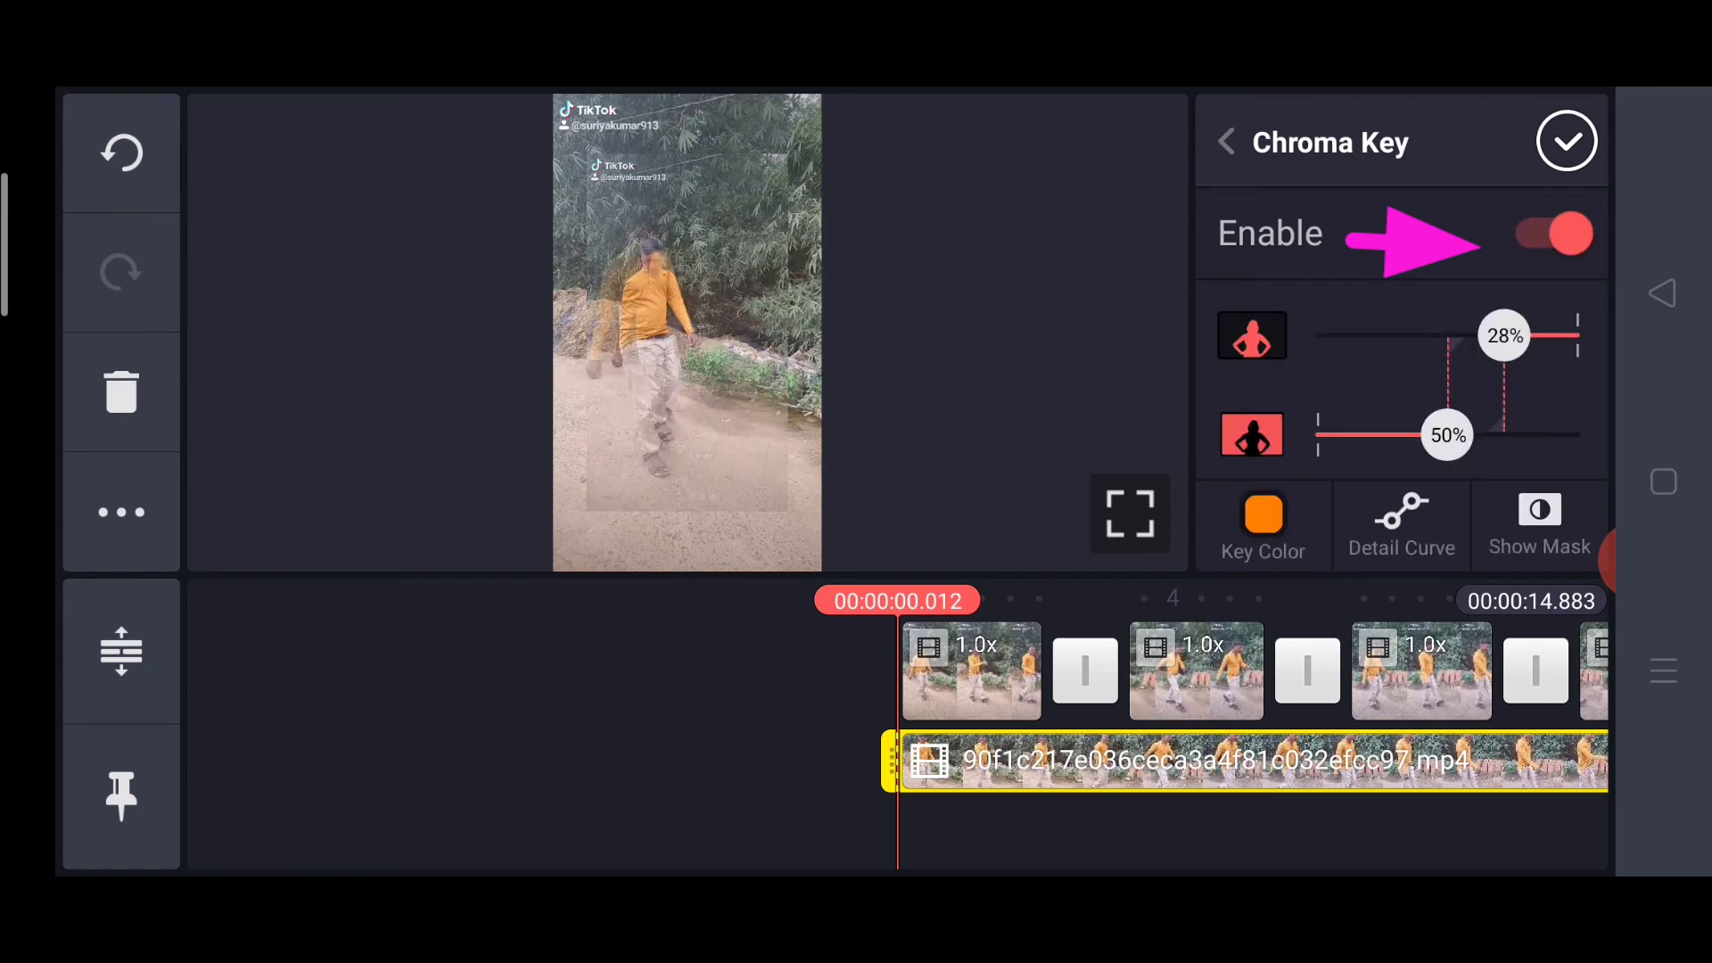
drag(1505, 336, 1495, 335)
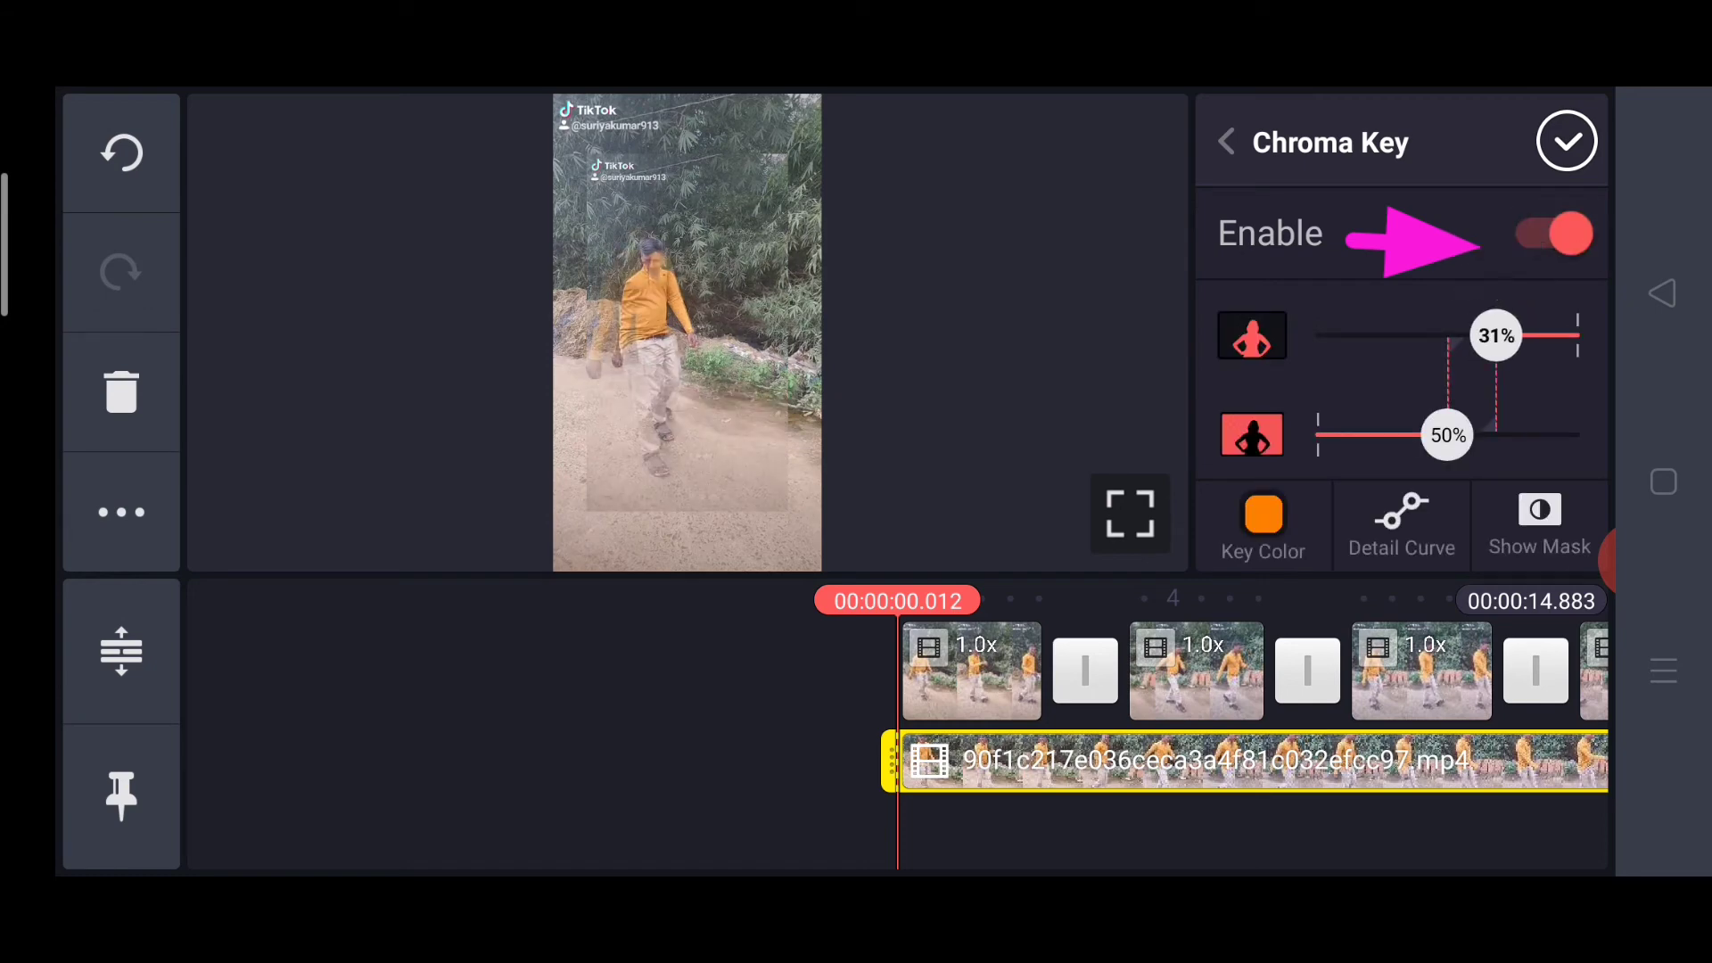
drag(1447, 435, 1466, 435)
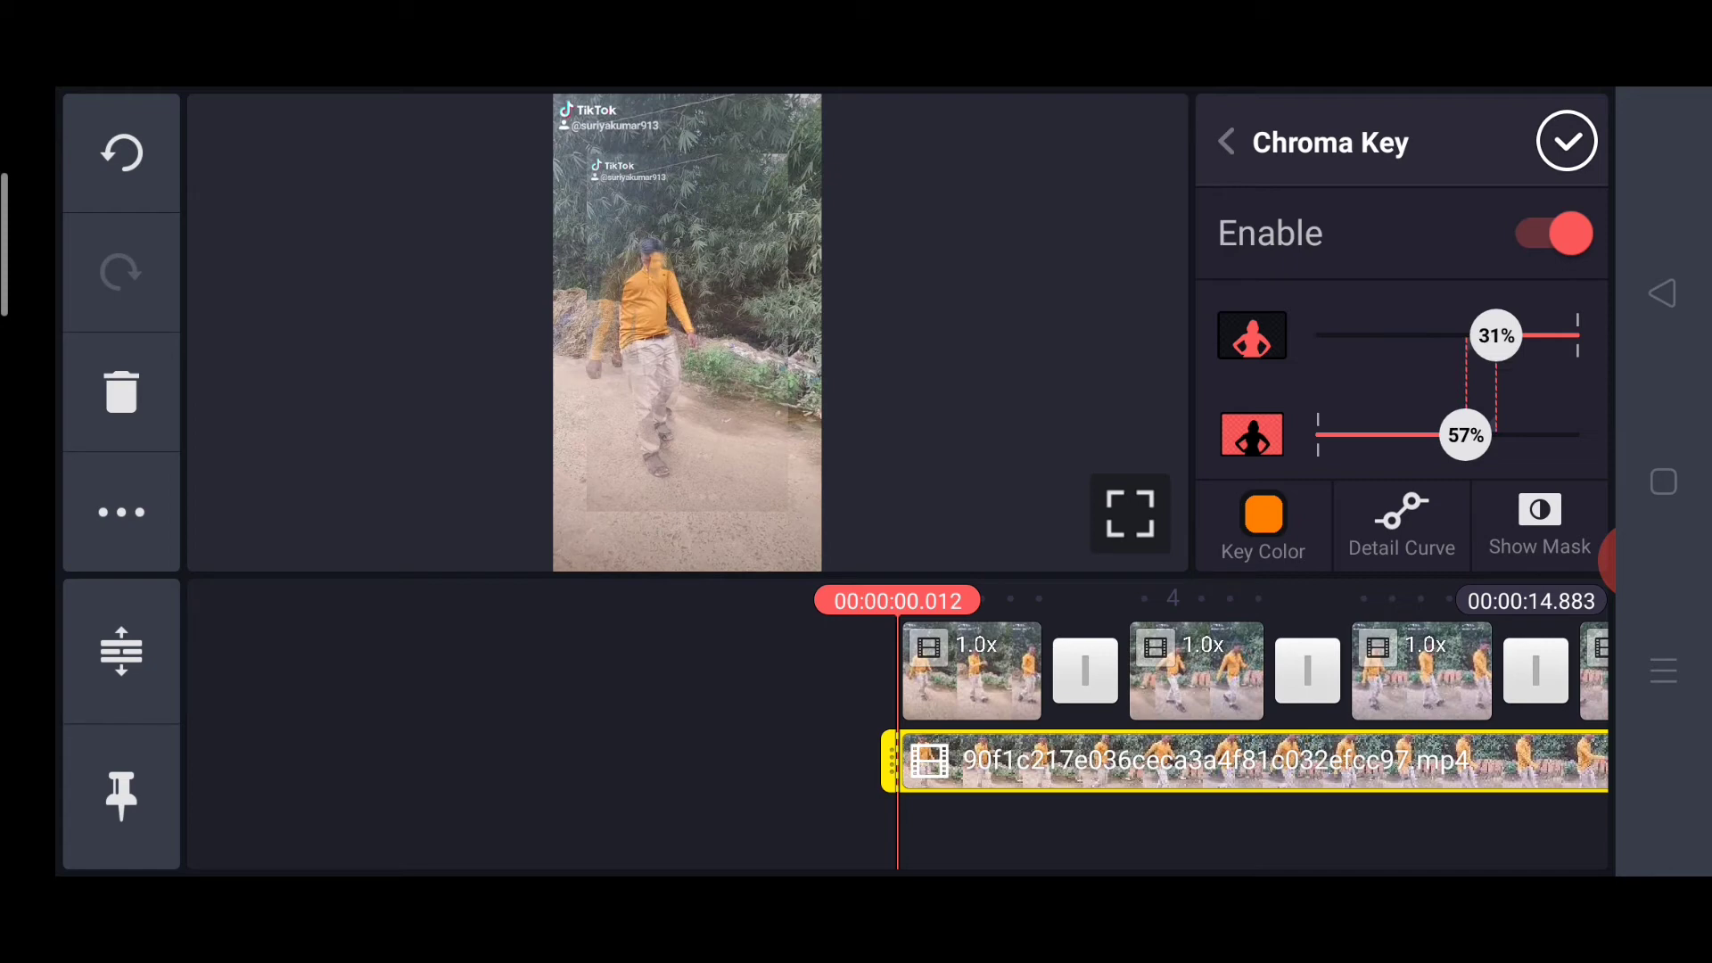
drag(1466, 435, 1452, 434)
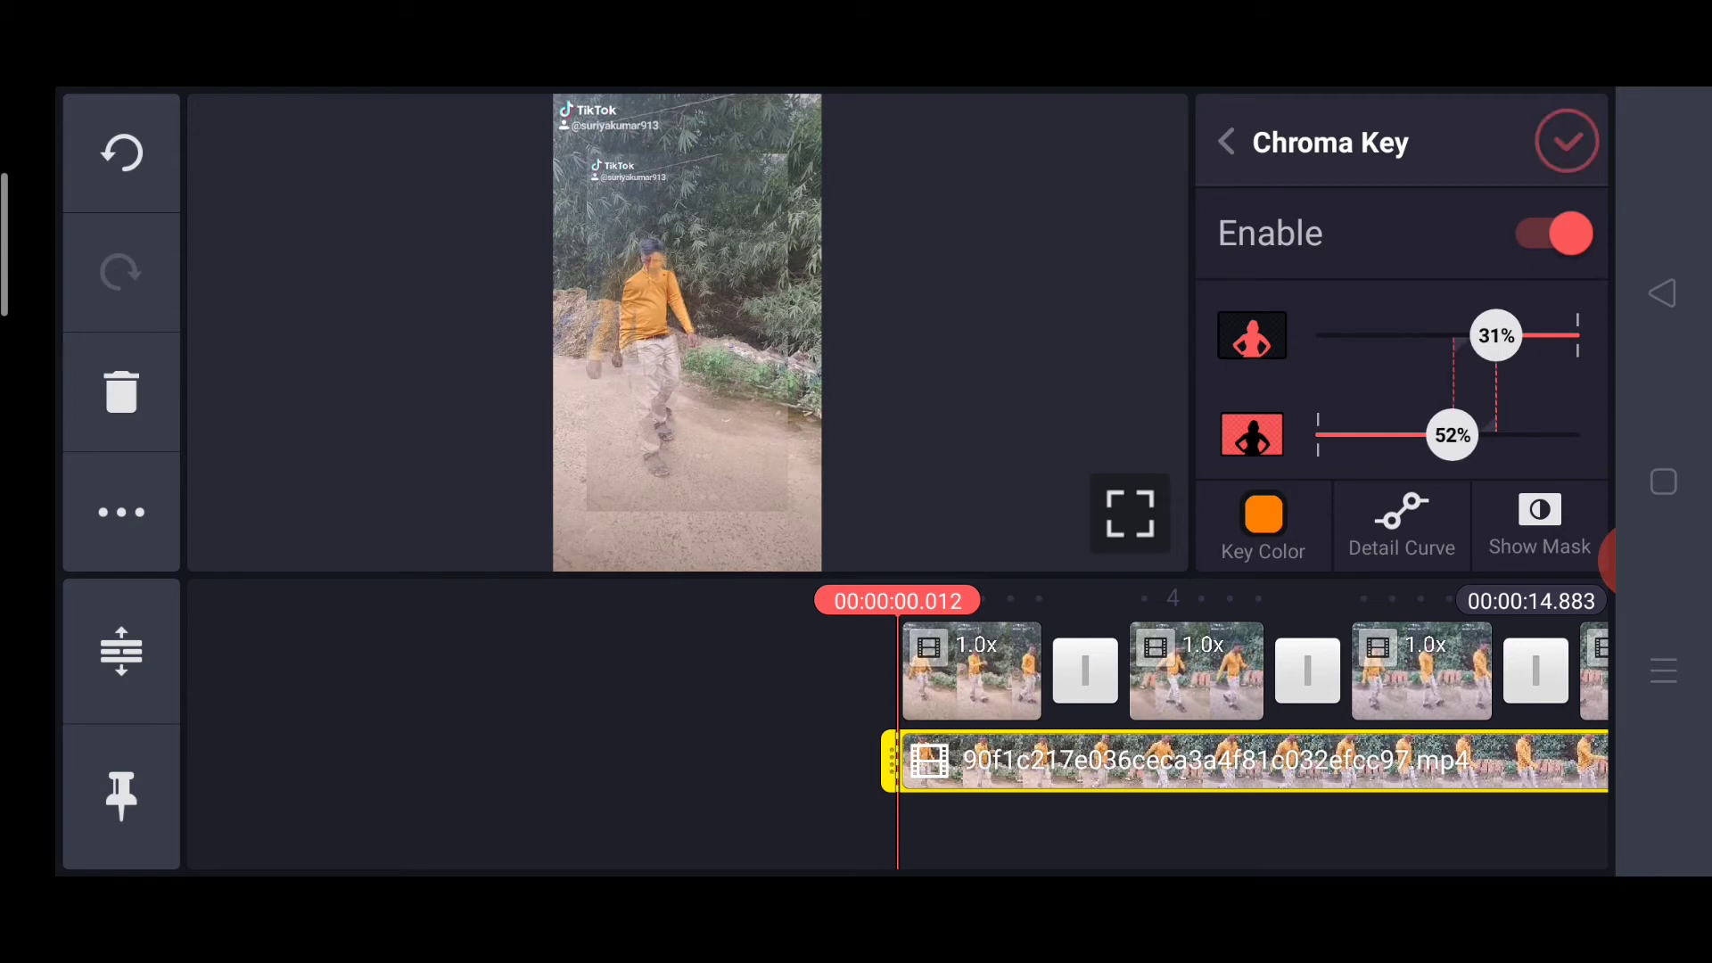
click(1565, 142)
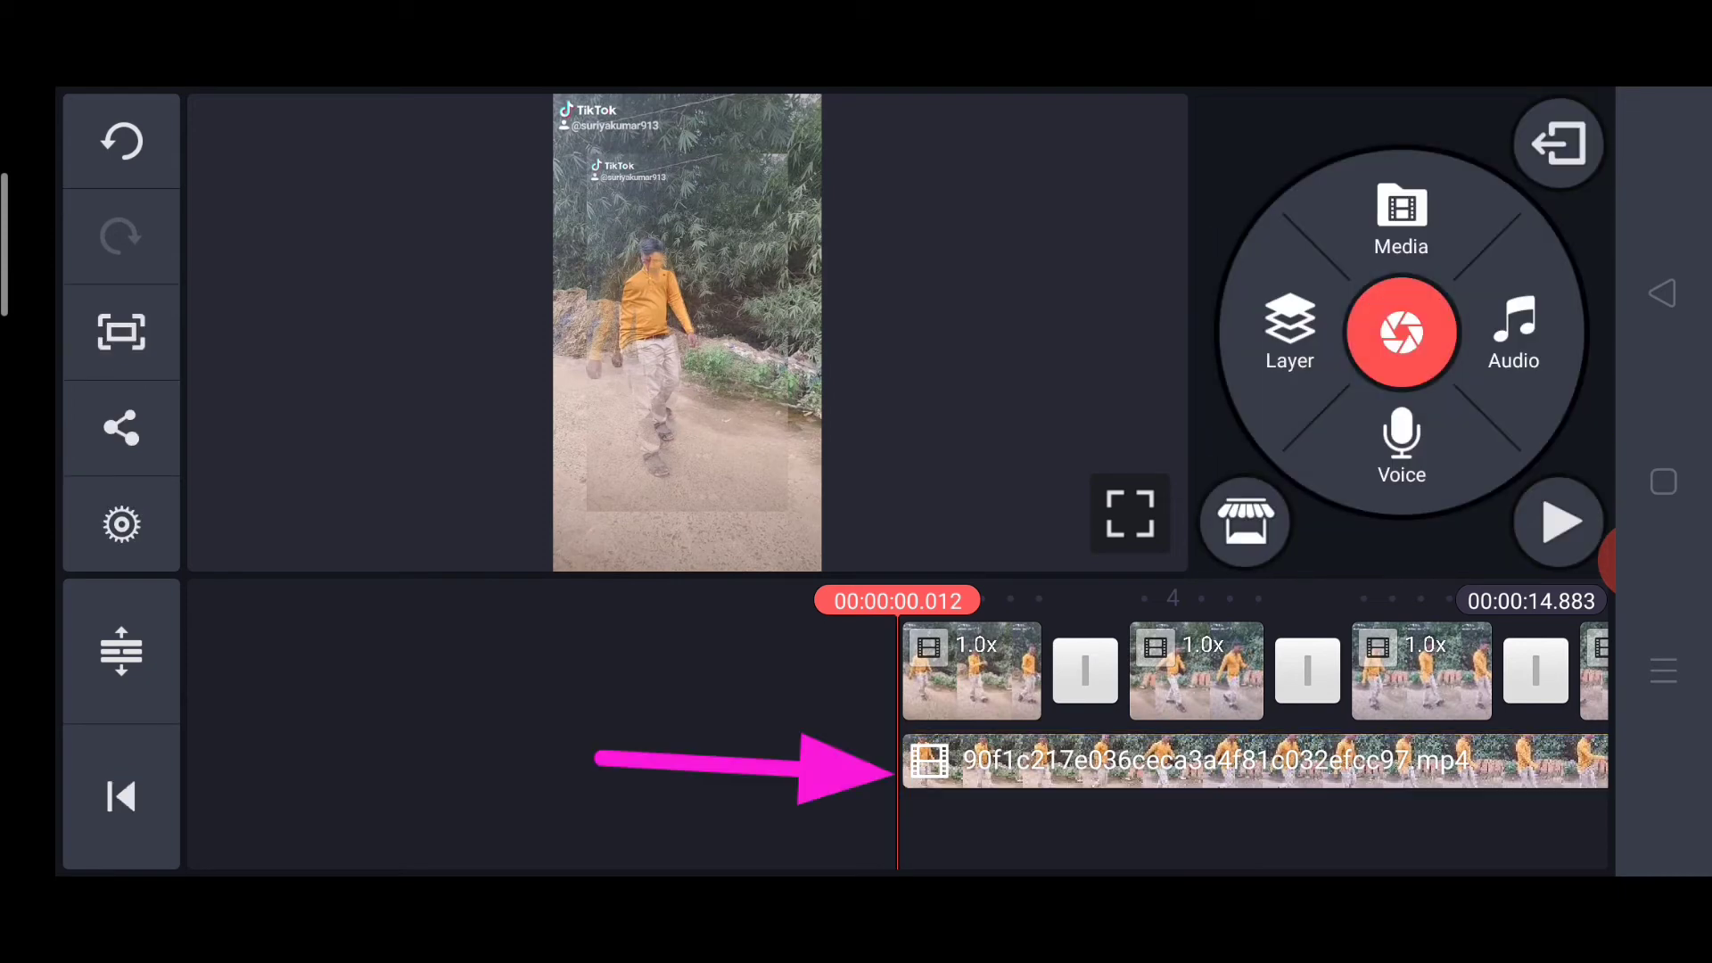
Step: Set the overlay layer's split screen option to fill the whole frame
click(1204, 763)
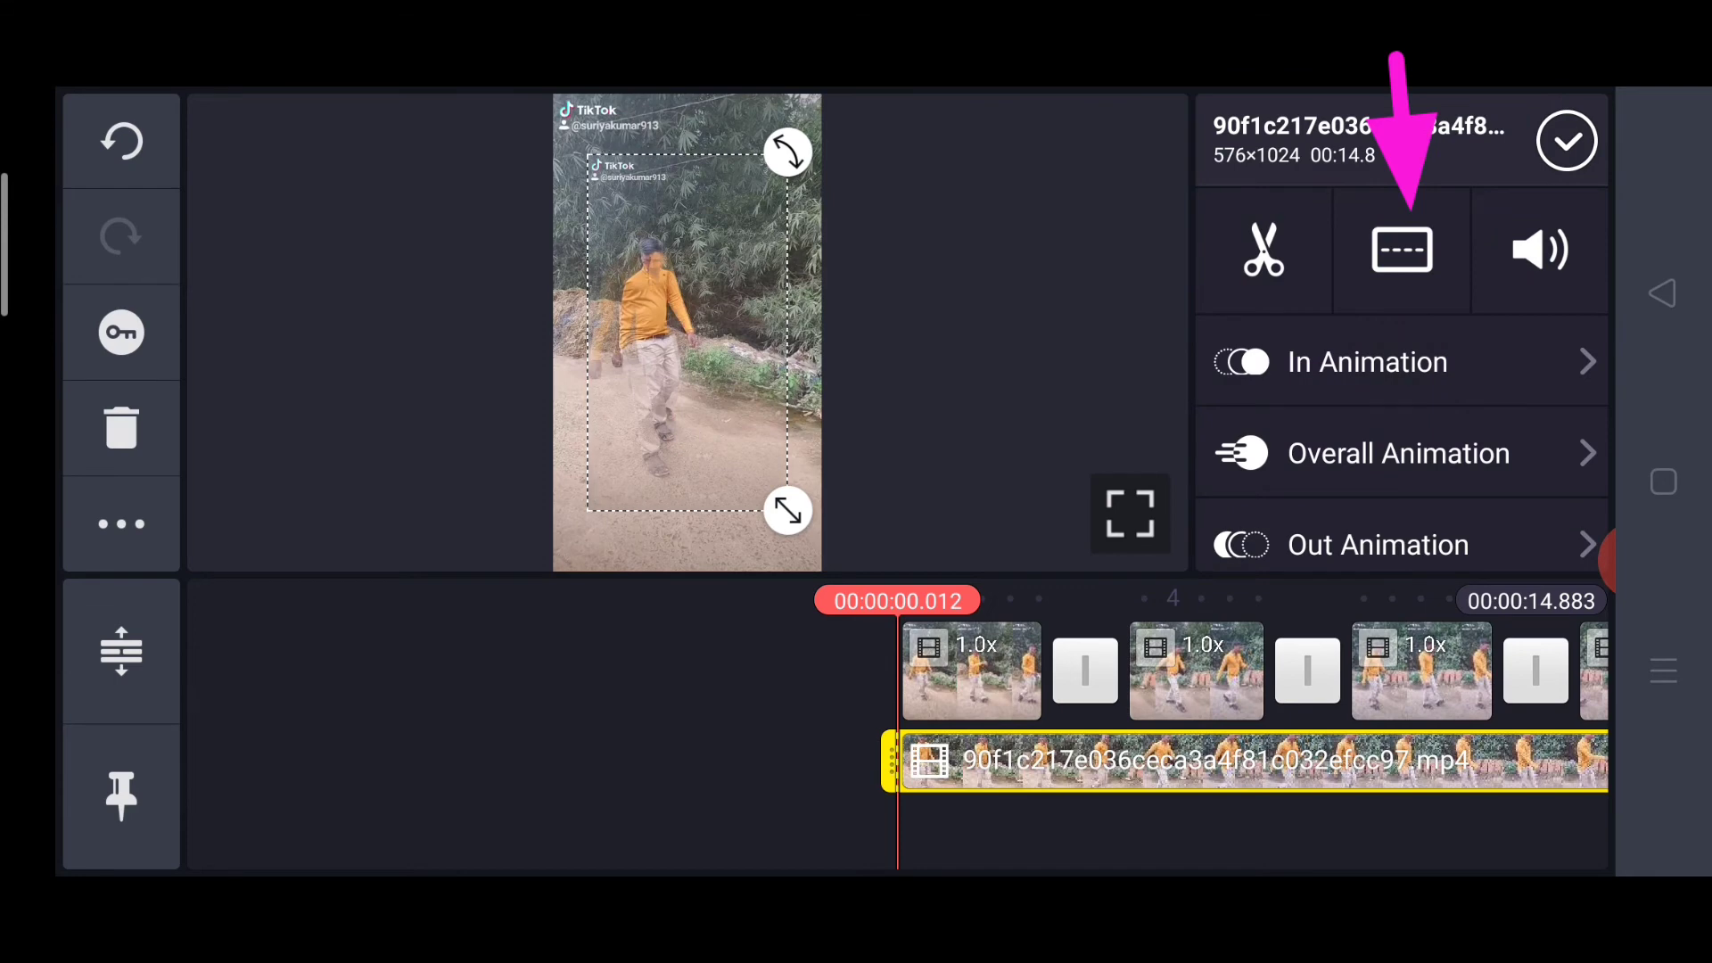
click(1402, 251)
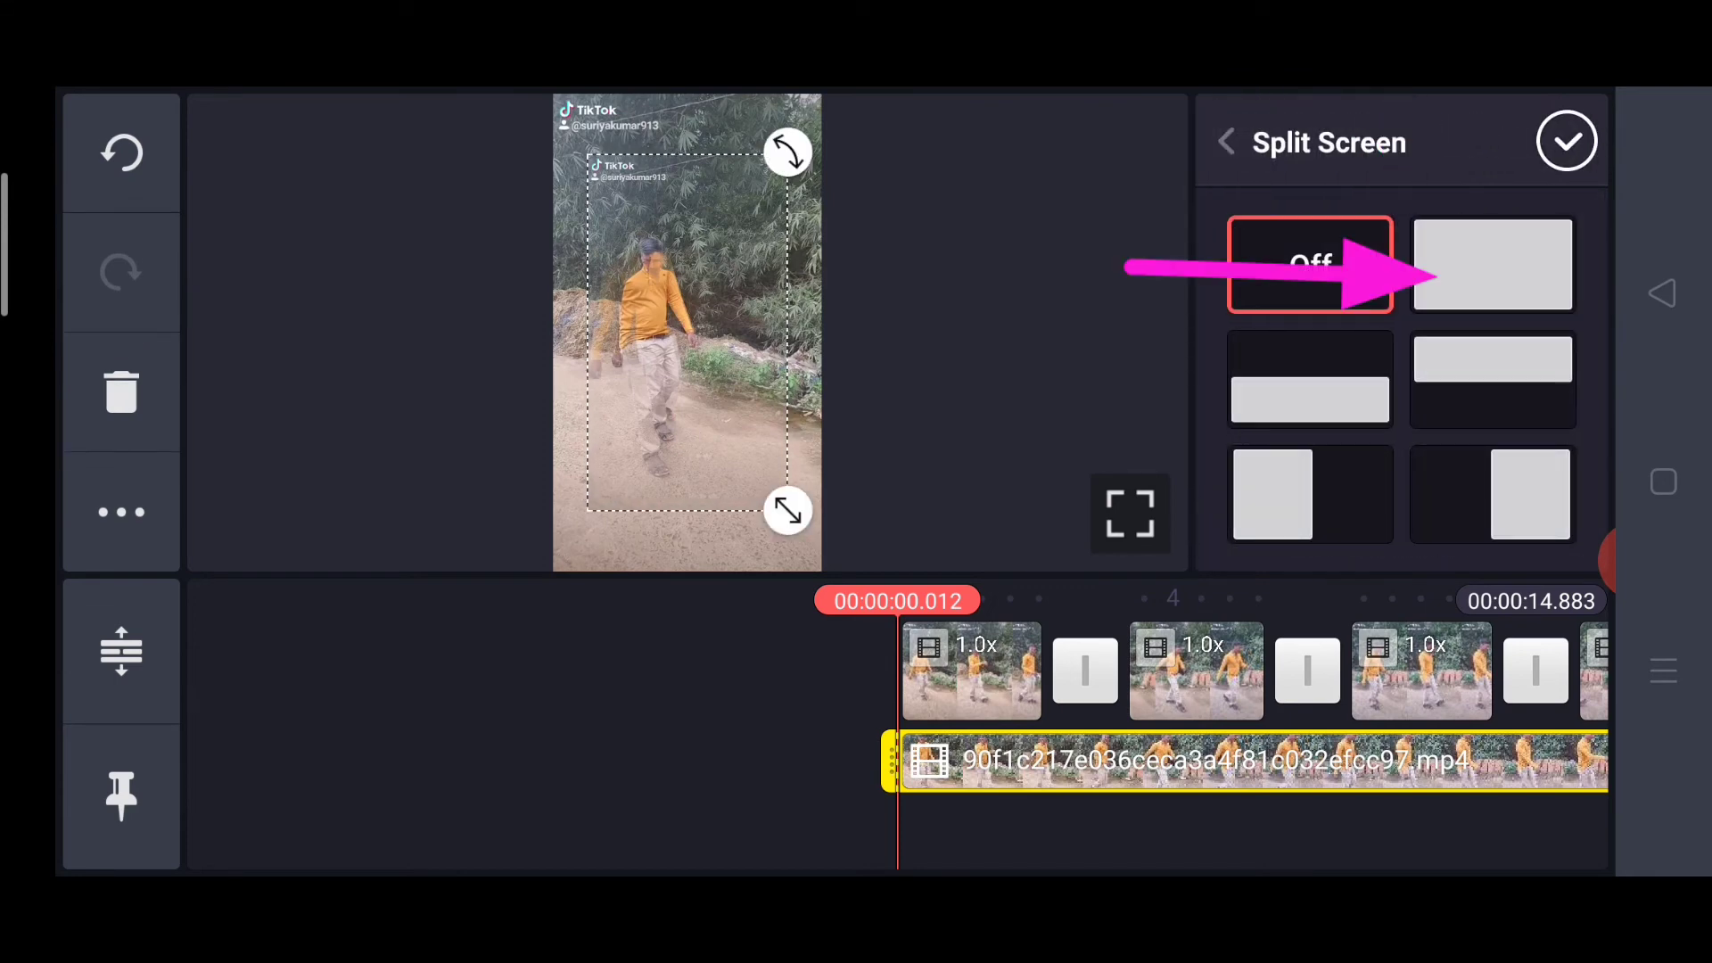
click(1492, 266)
click(1567, 142)
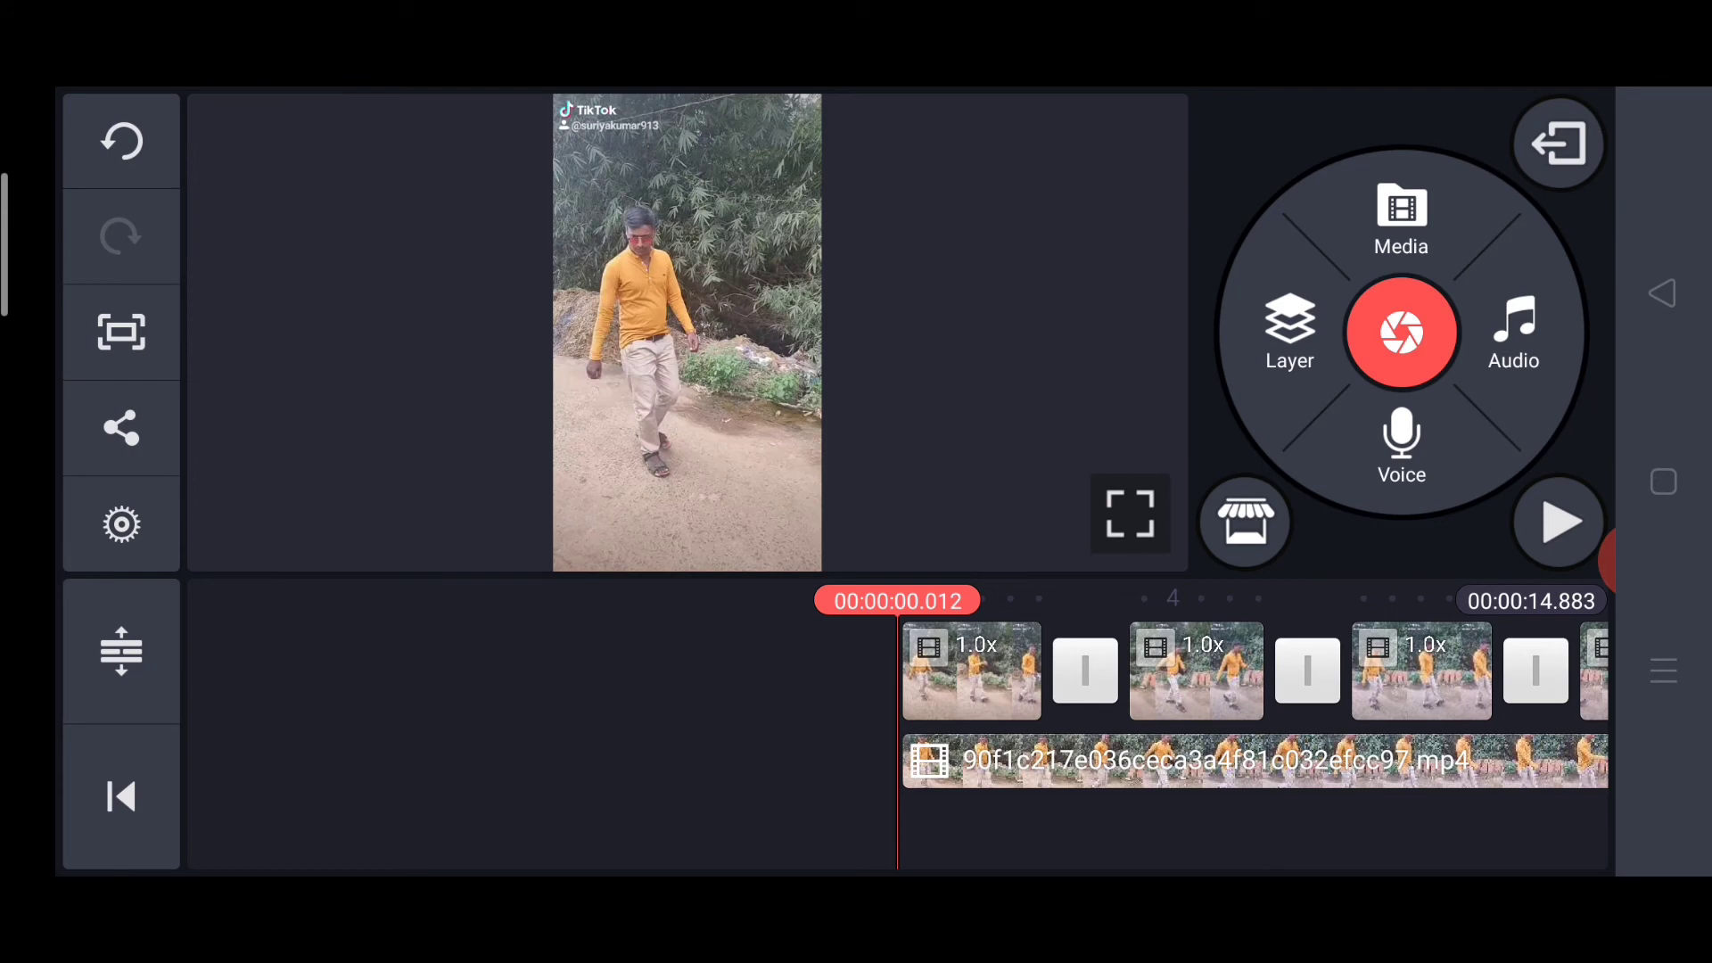
Step: Lower the device volume and play back the project preview
key(XF86AudioLowerVolume)
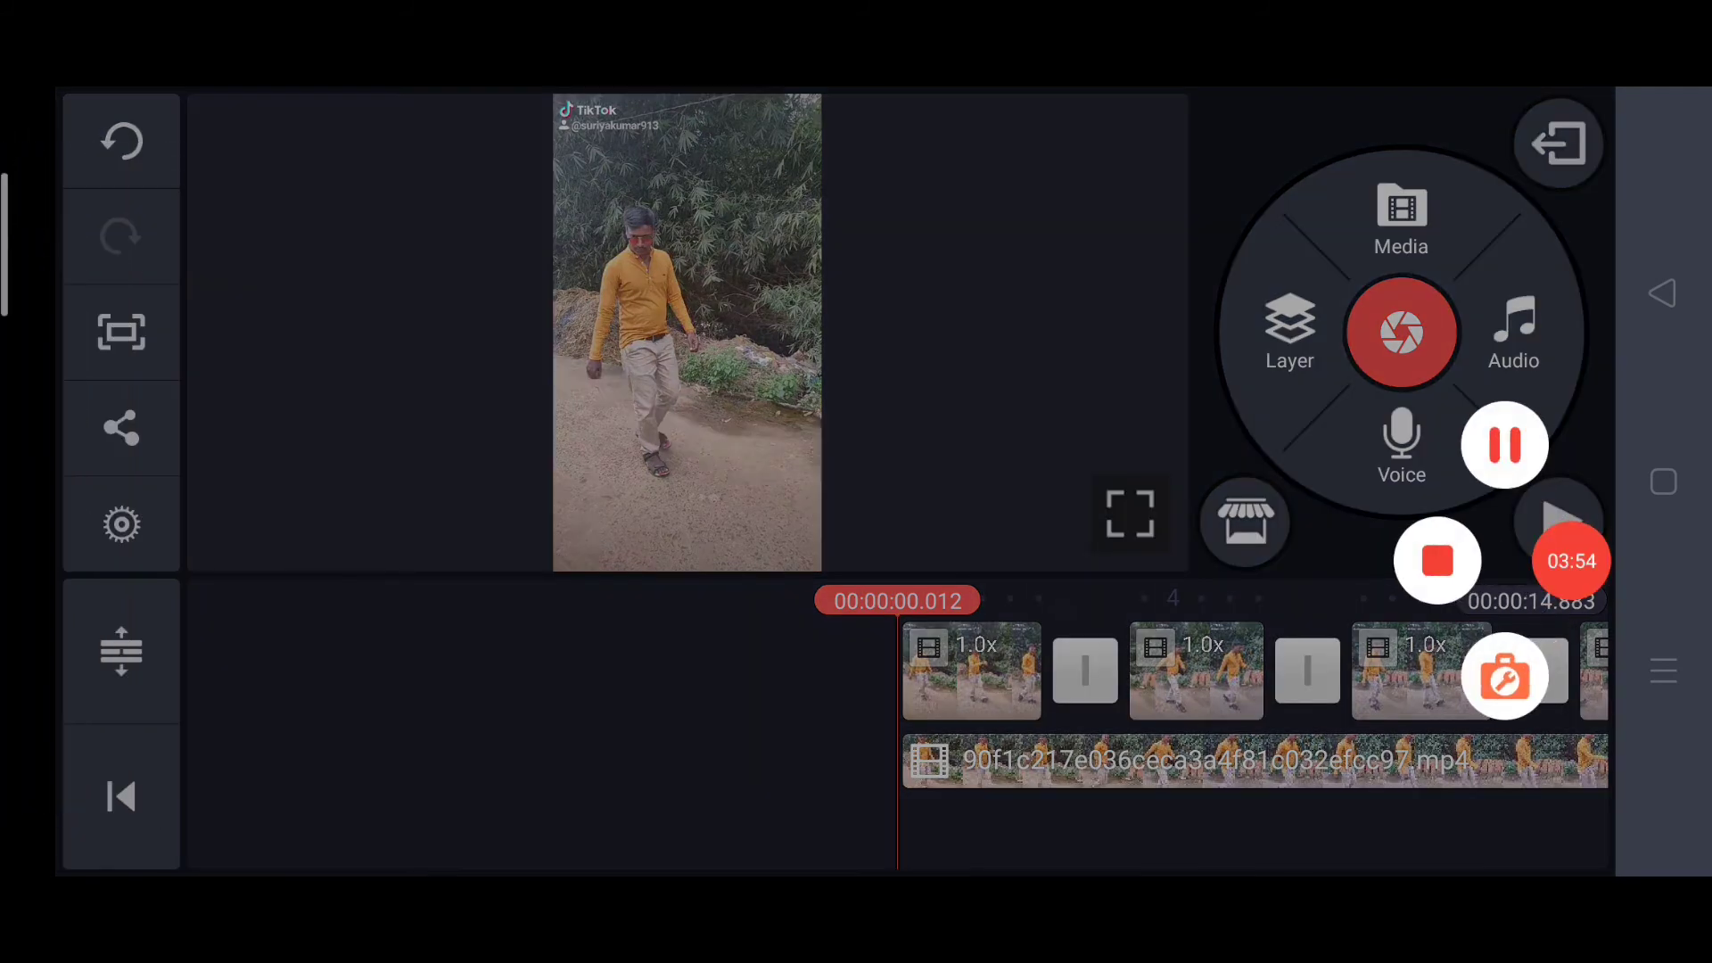
click(669, 336)
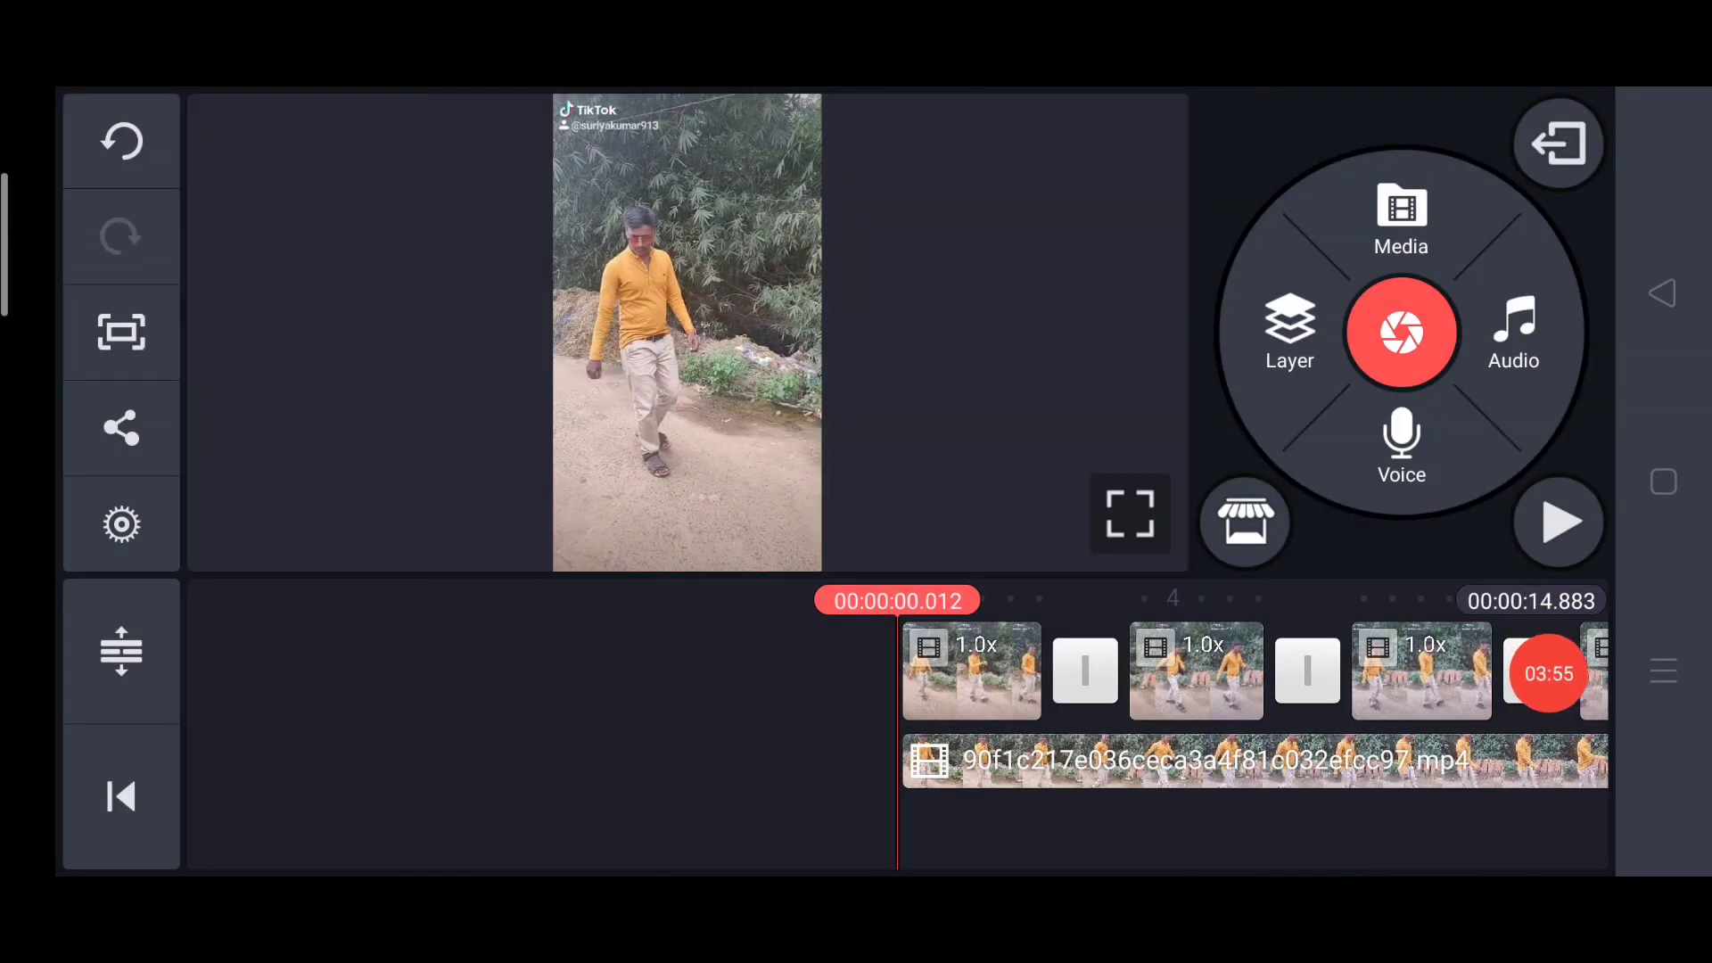
click(1558, 523)
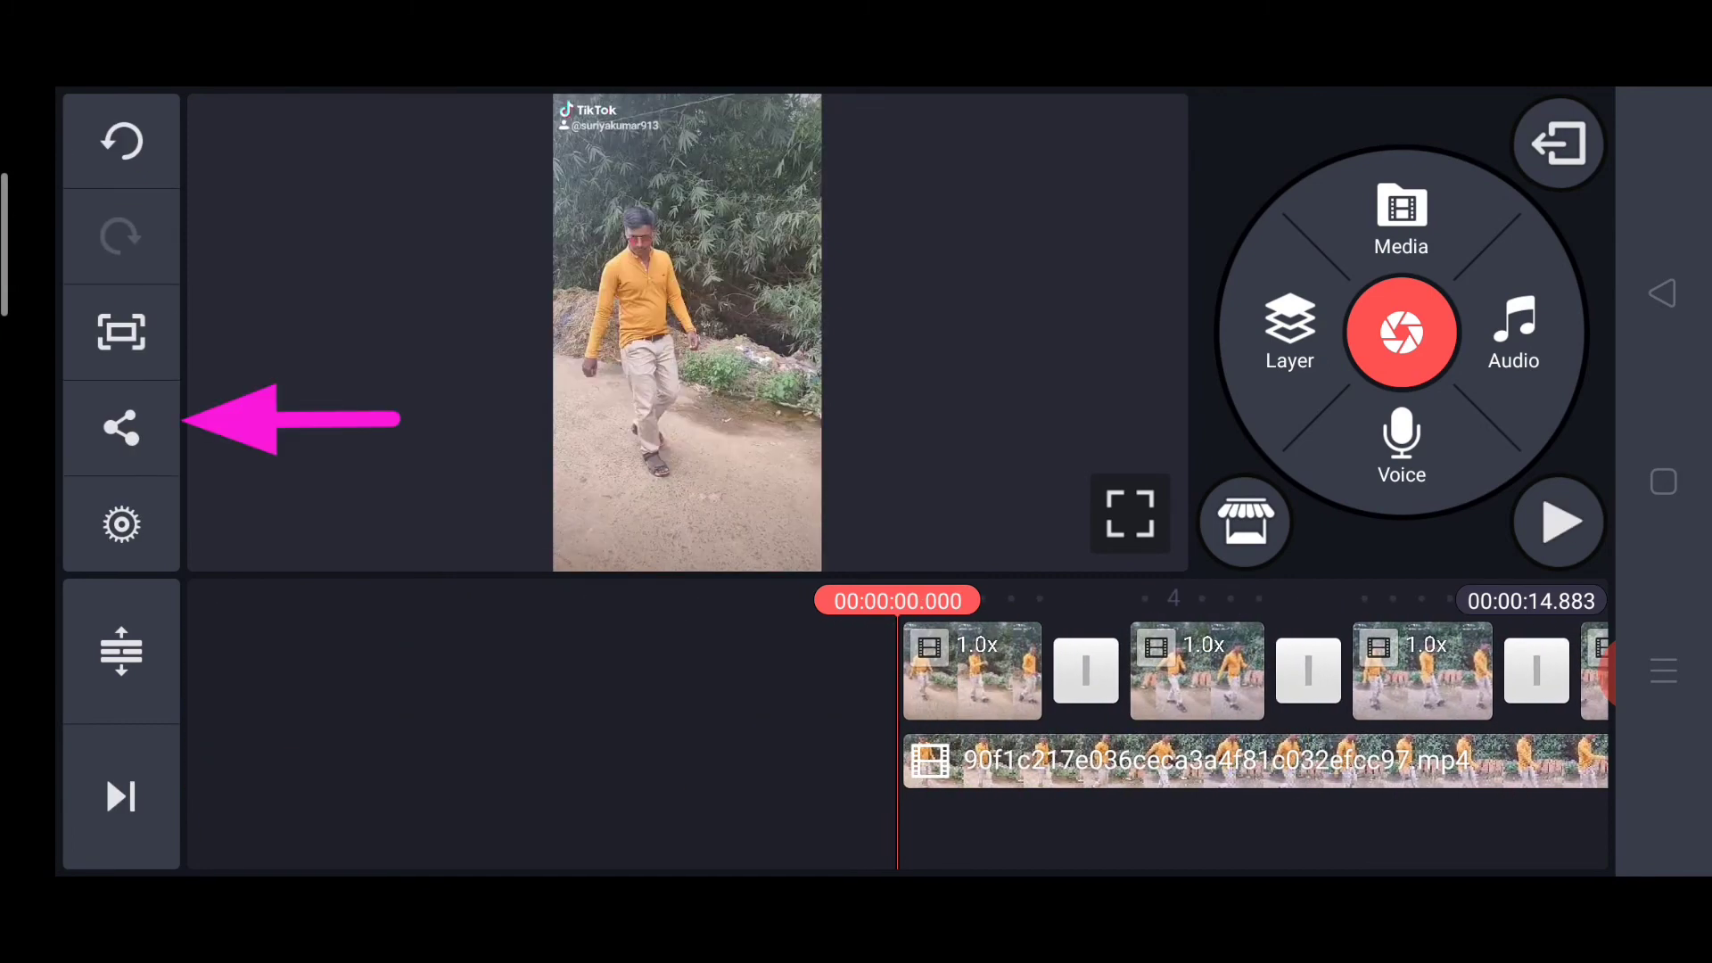
Step: Export the video at HD 720p and 30 fps
click(120, 428)
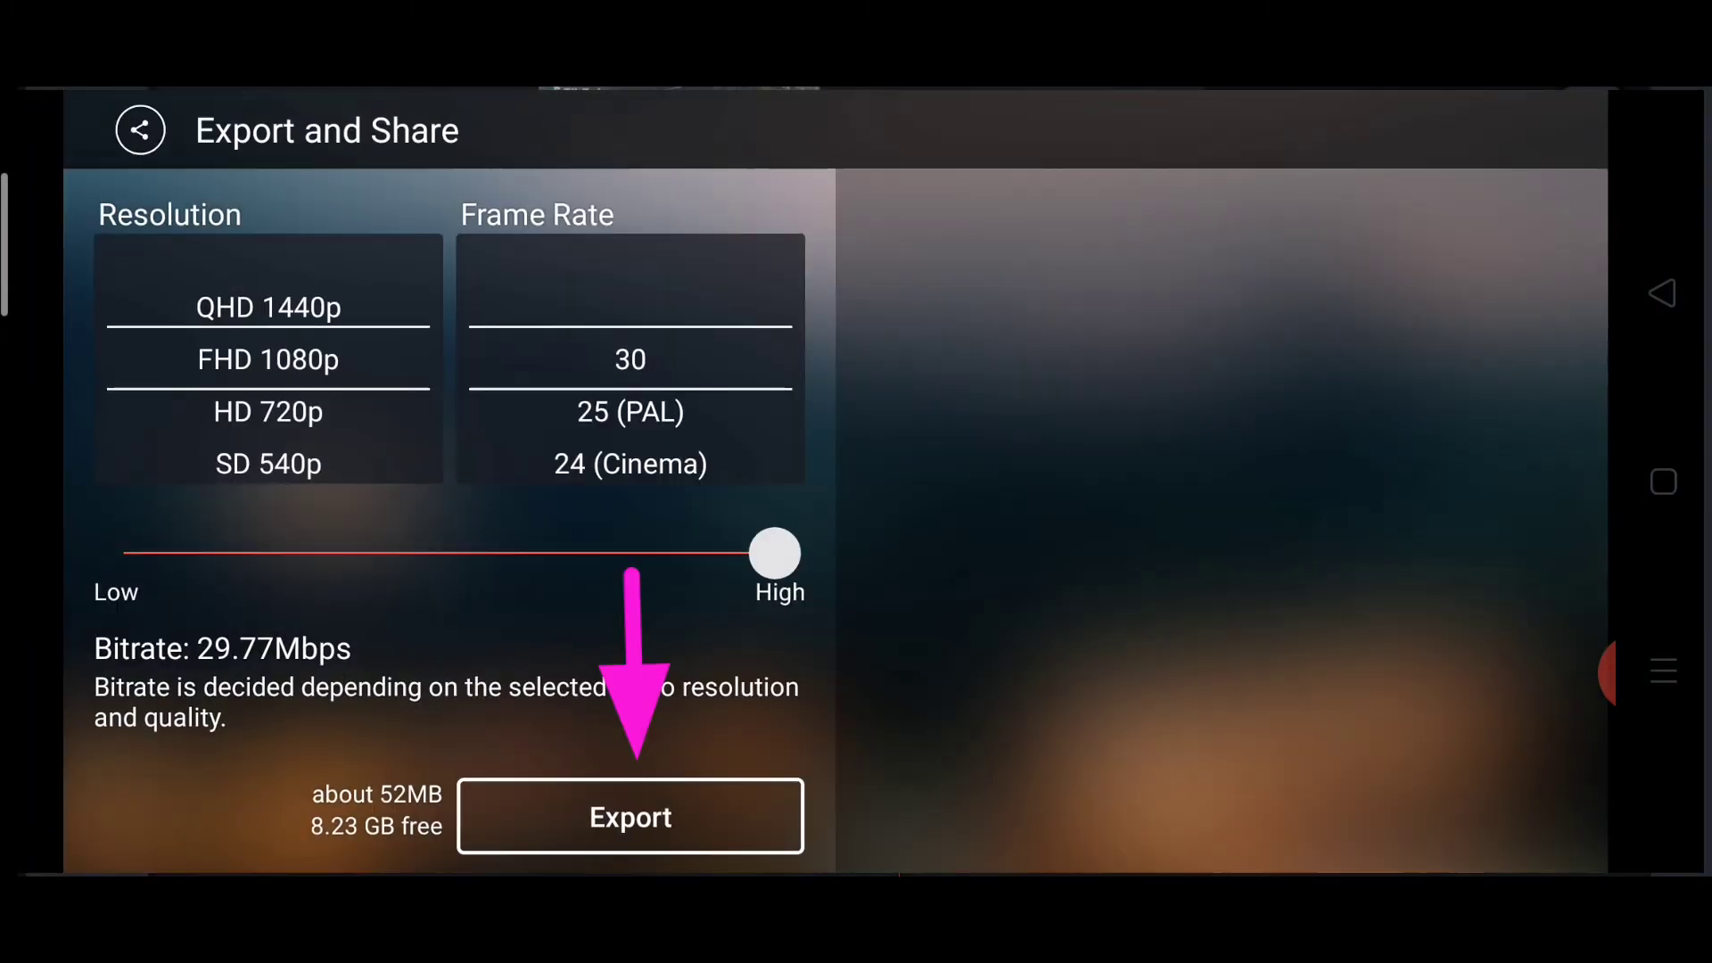
scroll(263, 401, down, 2)
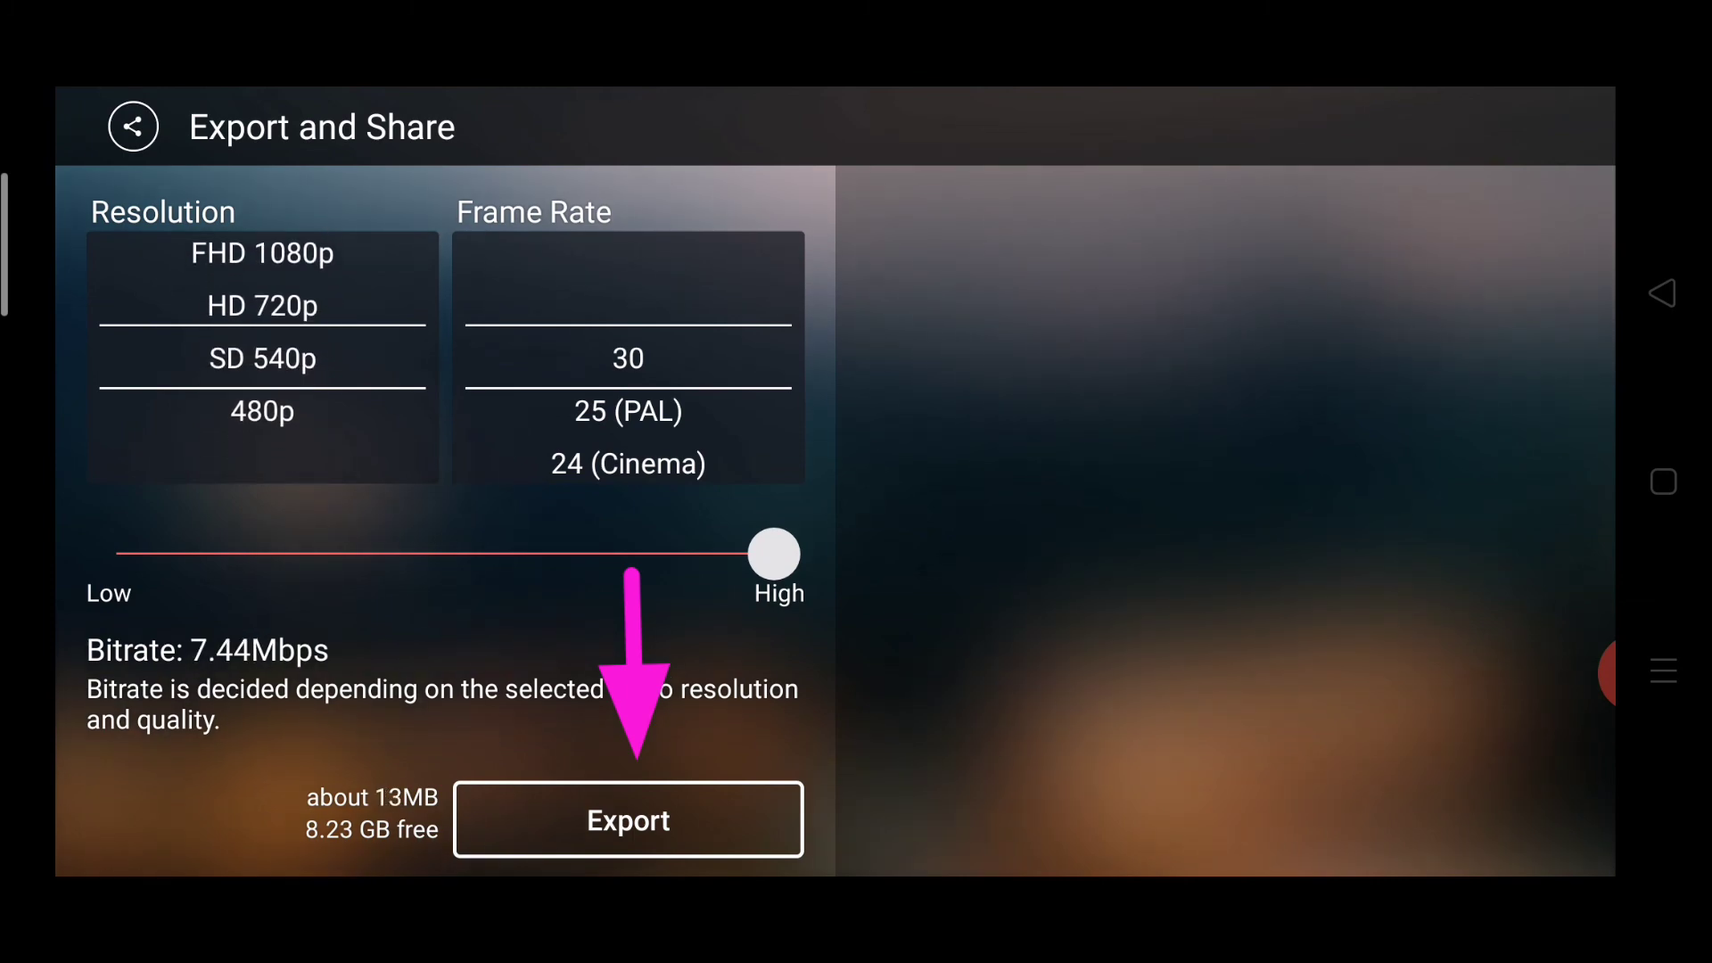
scroll(263, 401, up, 2)
scroll(262, 402, down, 1)
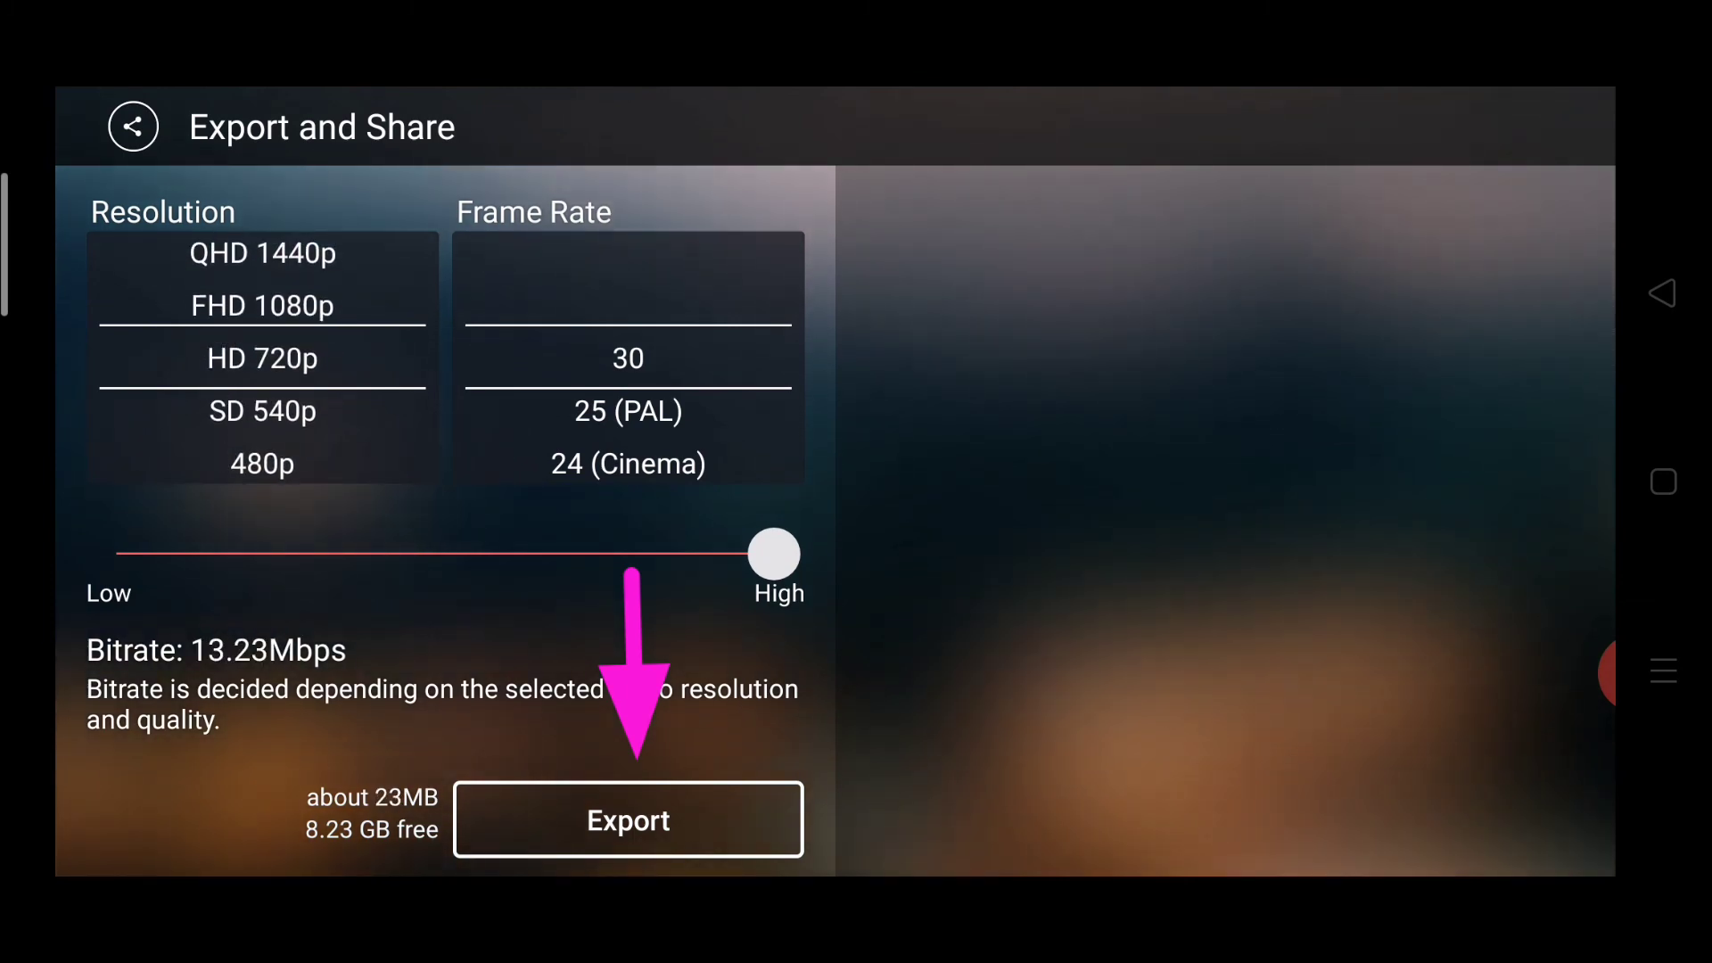
click(628, 819)
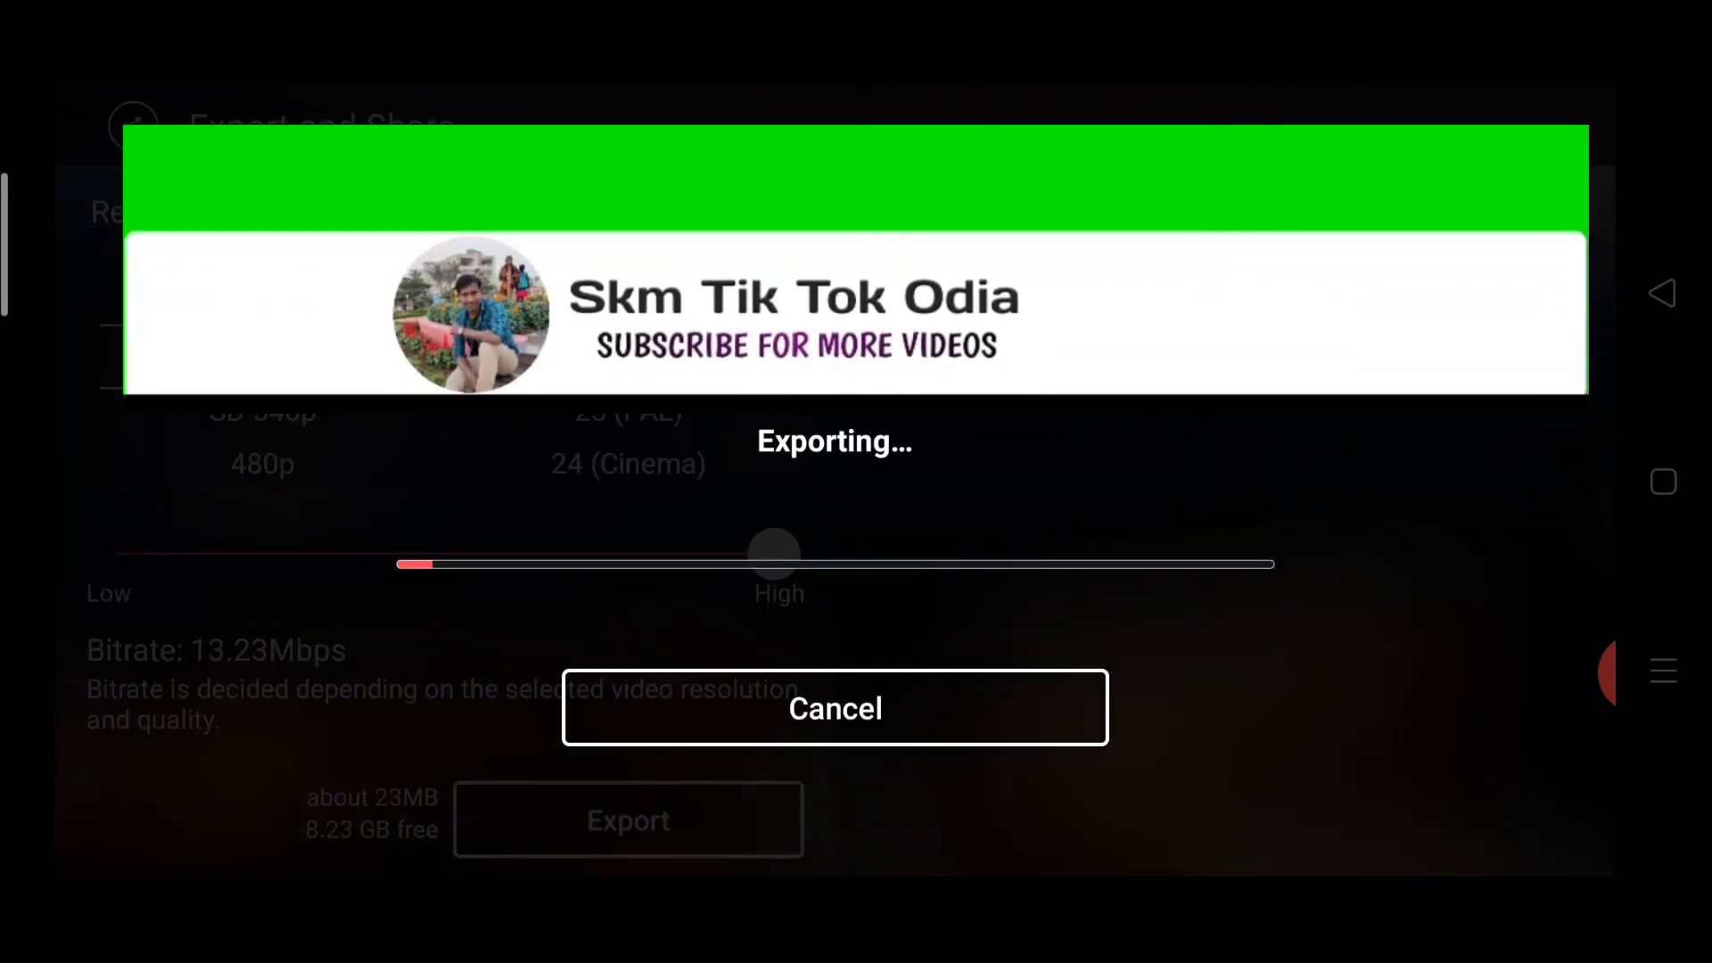